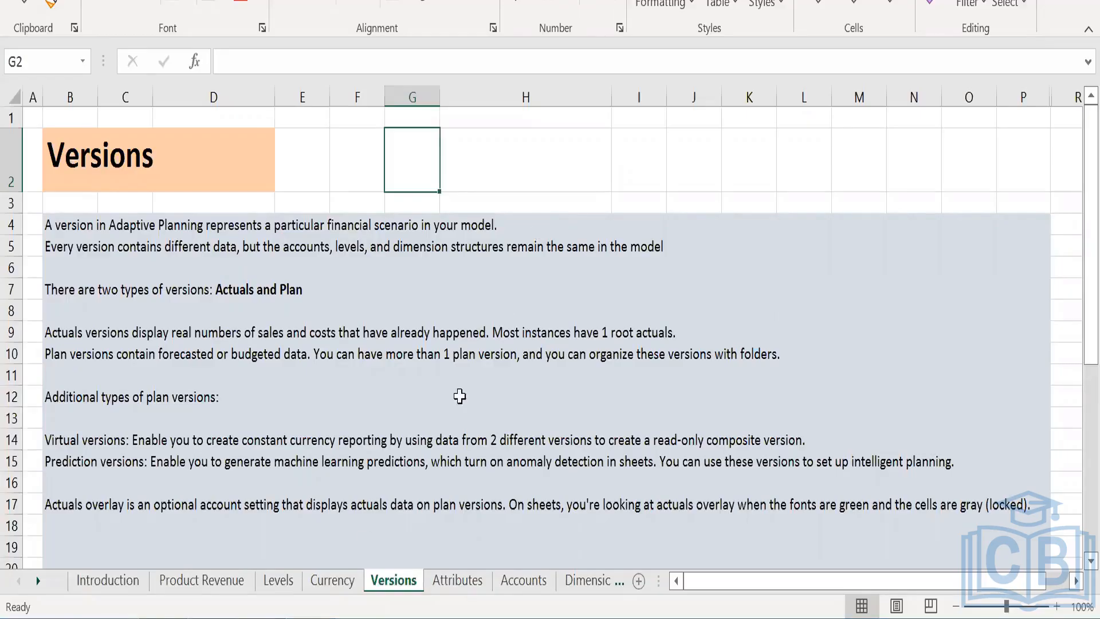
# Examine the Product Revenue sheet's monthly account table and its actuals, budgeting and forecast version labels, and return to the Versions sheet.
pyautogui.click(200, 581)
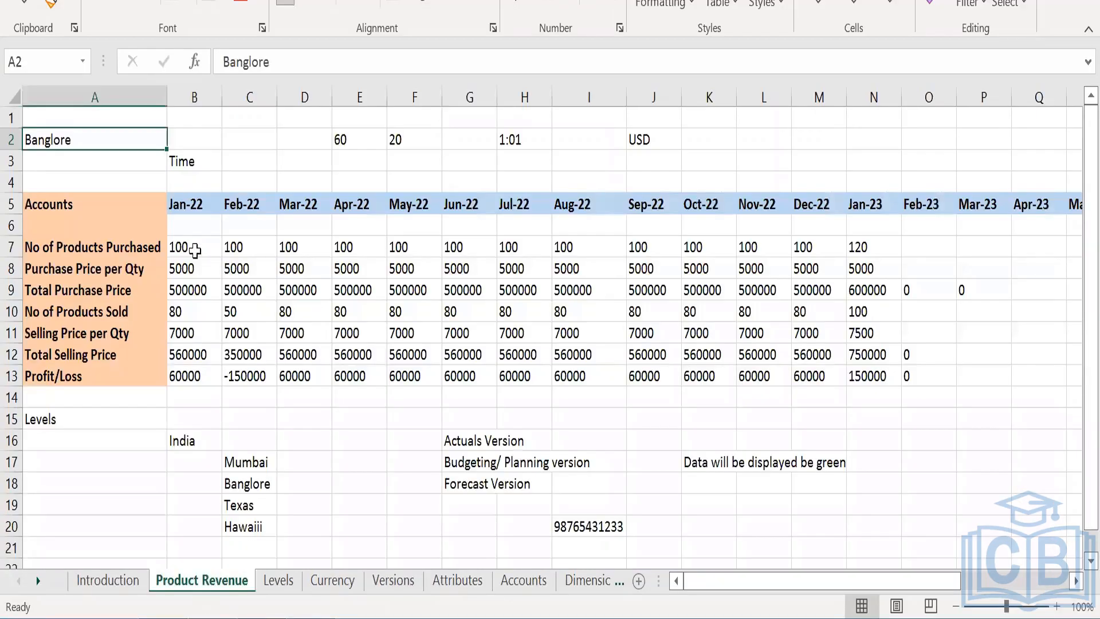
pyautogui.click(191, 247)
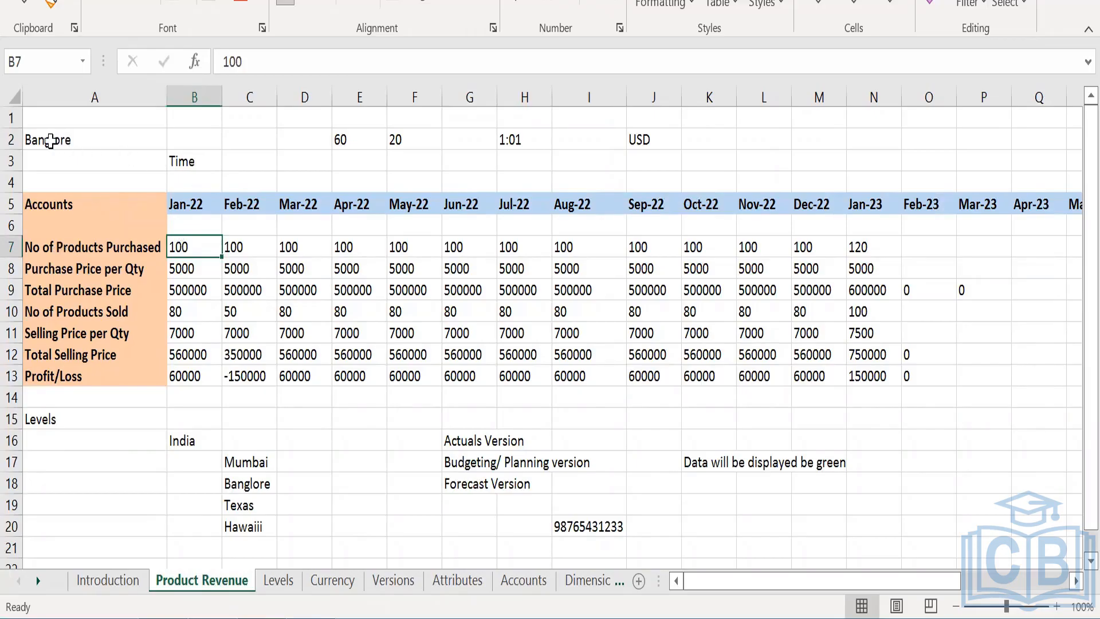
pyautogui.click(457, 441)
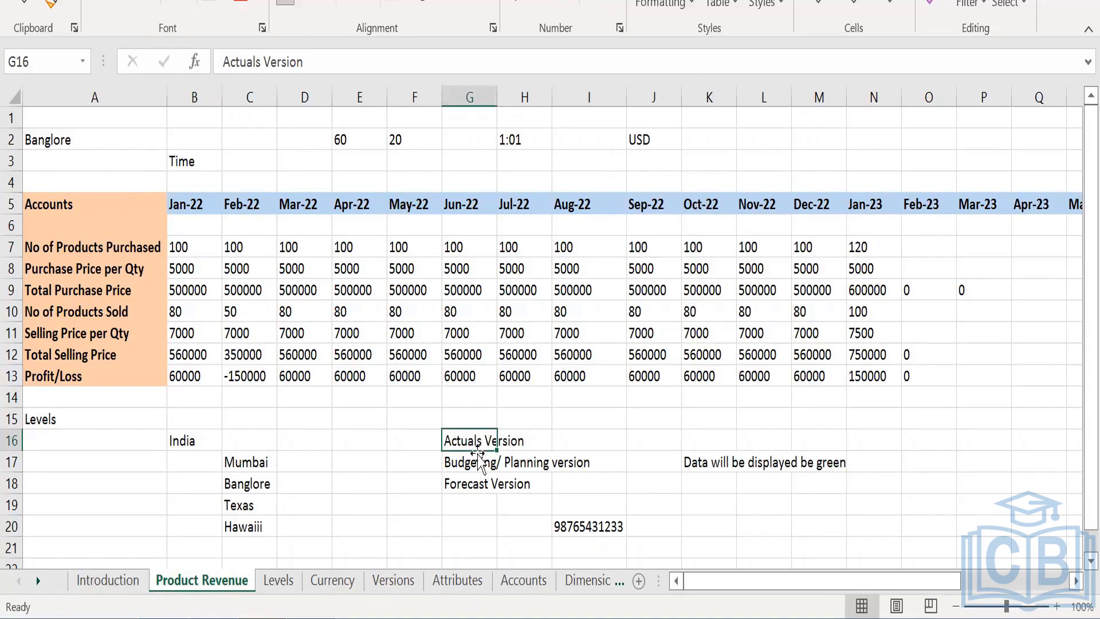
pyautogui.click(235, 247)
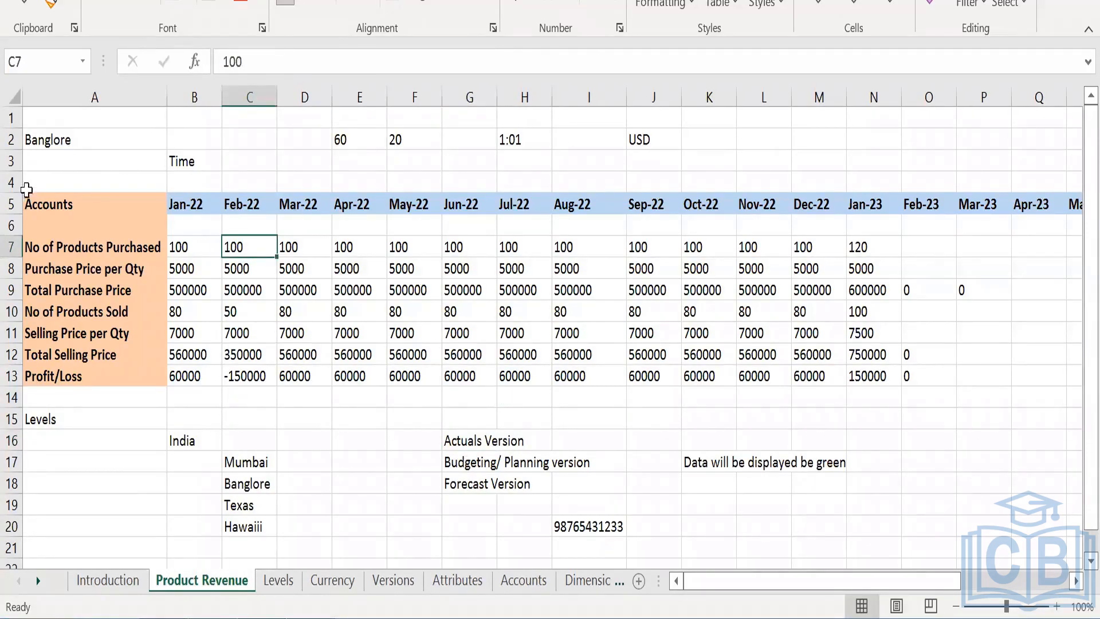
pyautogui.click(455, 463)
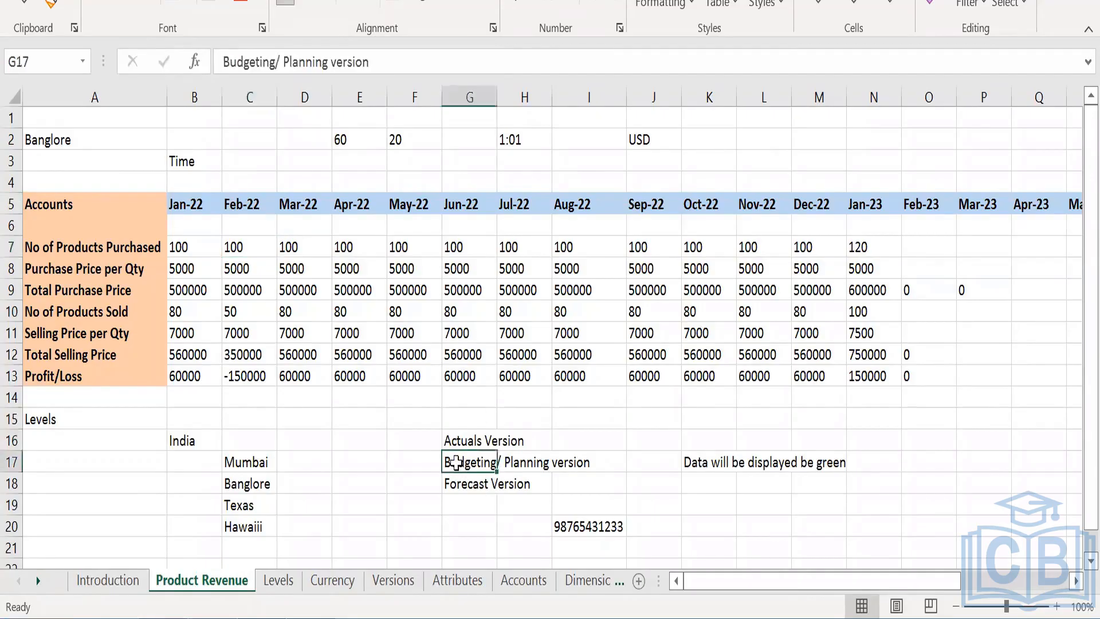
pyautogui.click(470, 486)
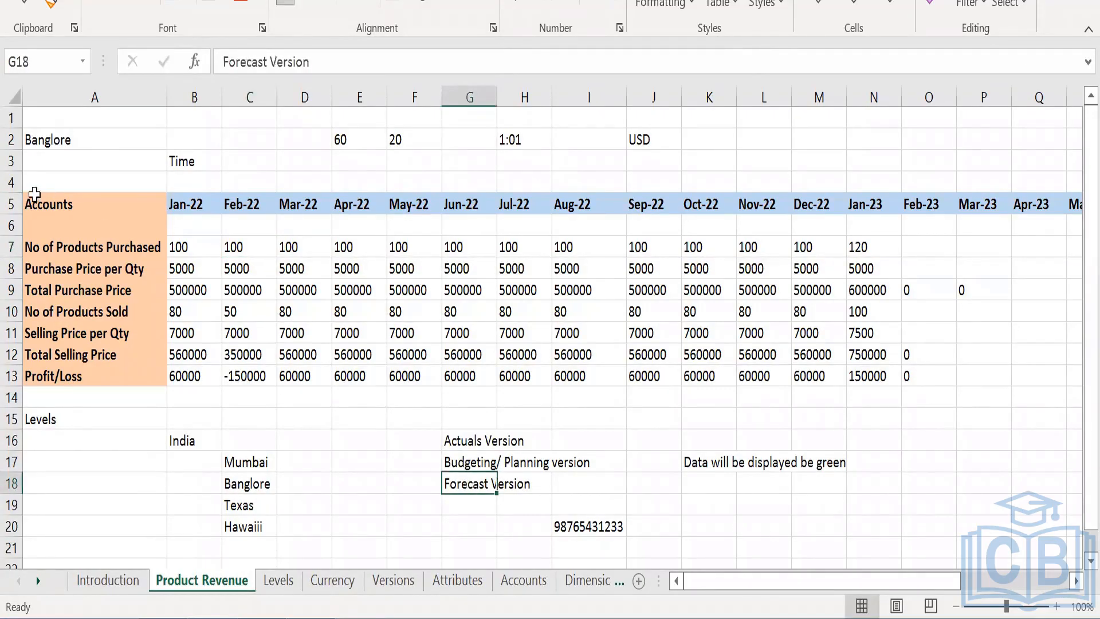
pyautogui.moveTo(34, 204); pyautogui.dragTo(309, 314)
pyautogui.moveTo(721, 407); pyautogui.dragTo(788, 404)
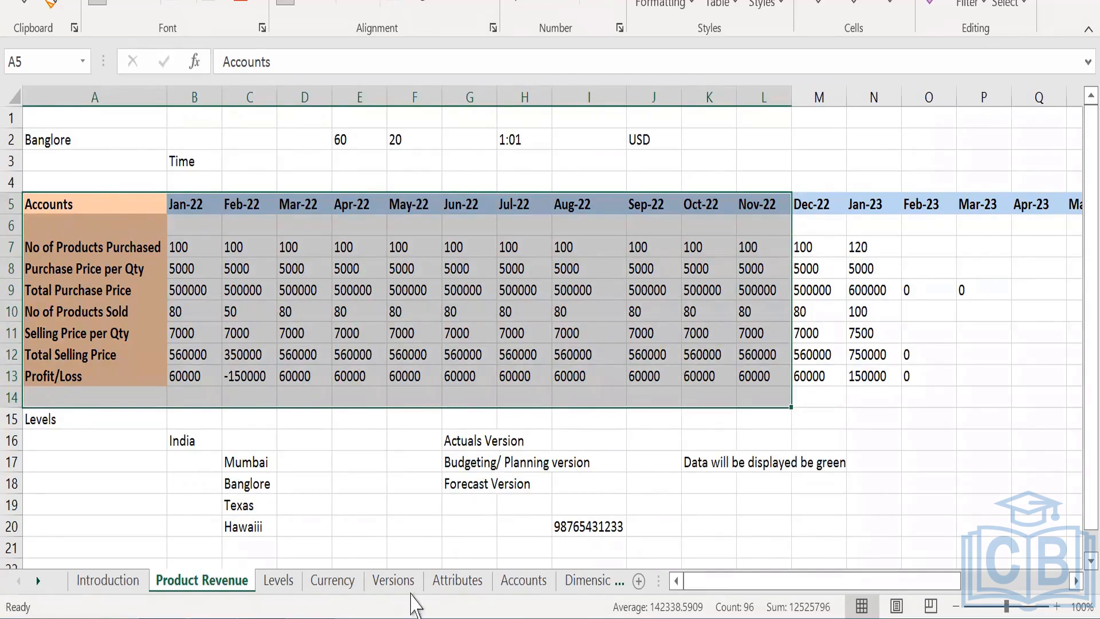
pyautogui.click(393, 580)
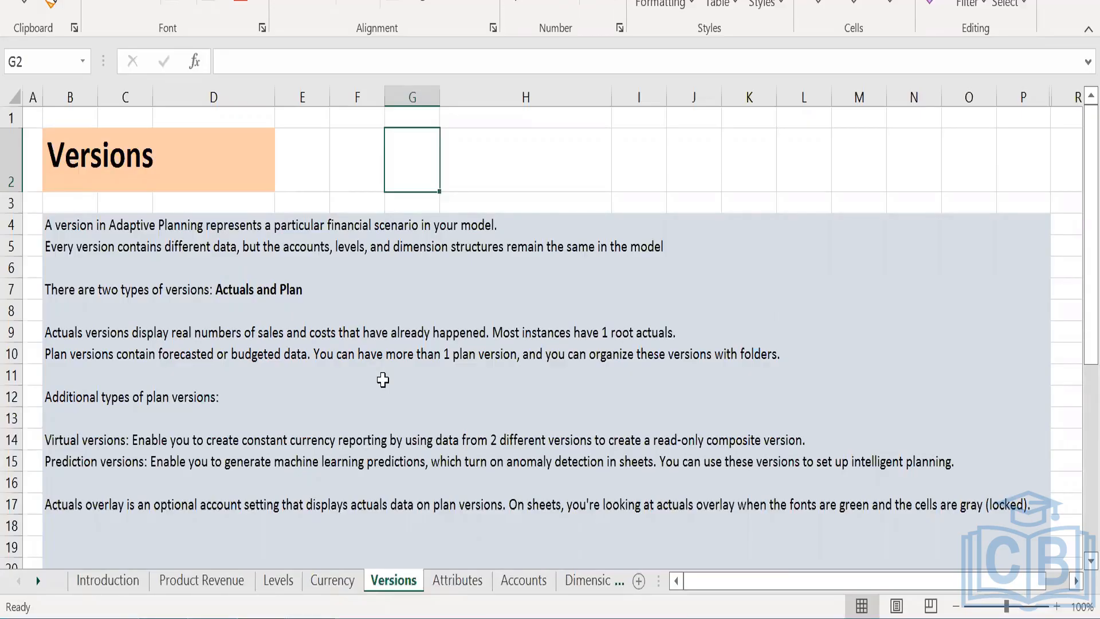
# Switch to Adaptive Planning's version list and collapse the Actuals and Top Down groups, leaving the Bottom Up folder expanded.
pyautogui.click(262, 617)
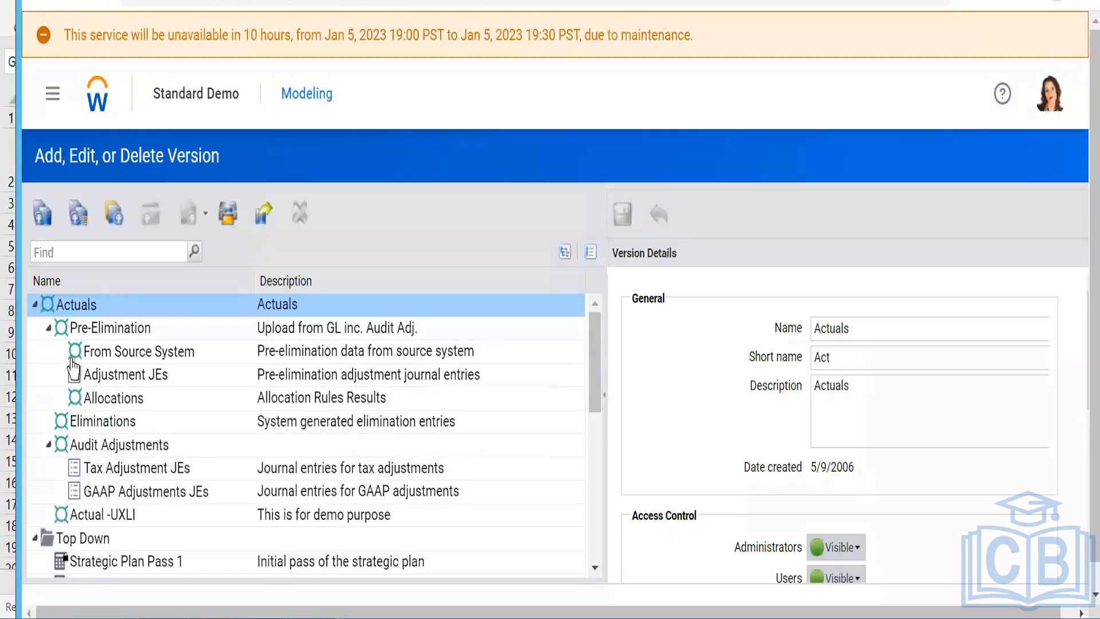
pyautogui.press('Left')
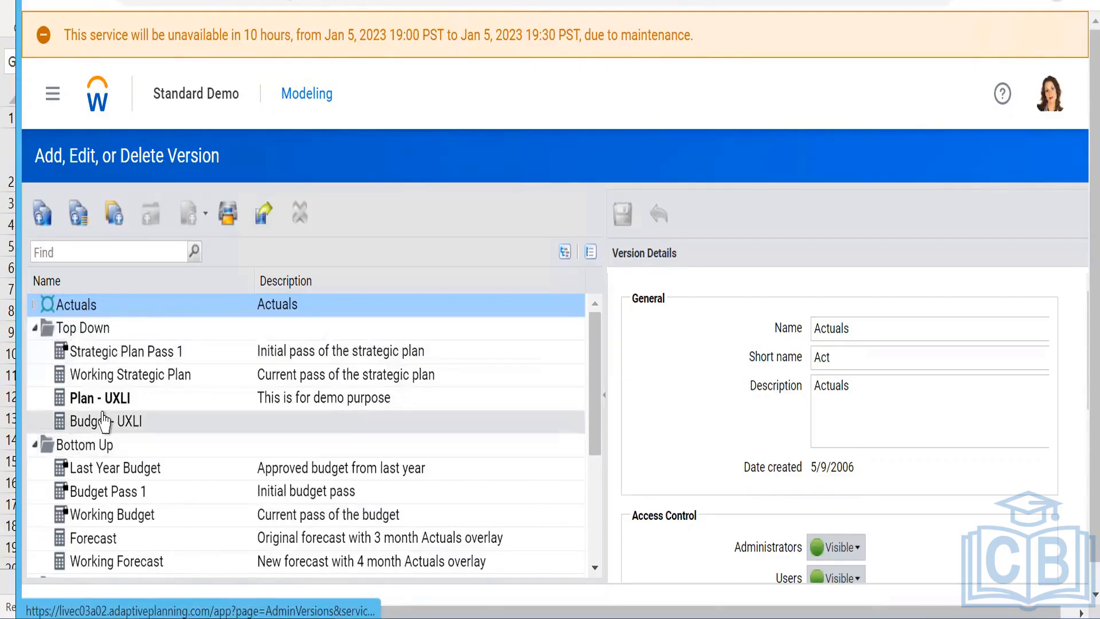
pyautogui.click(35, 330)
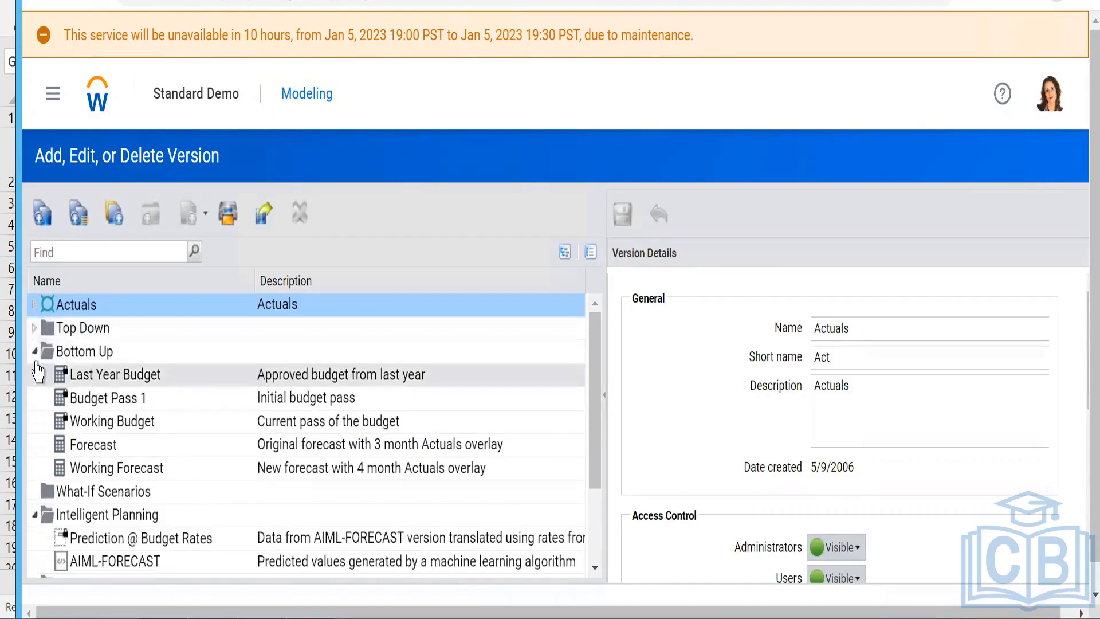
pyautogui.click(35, 353)
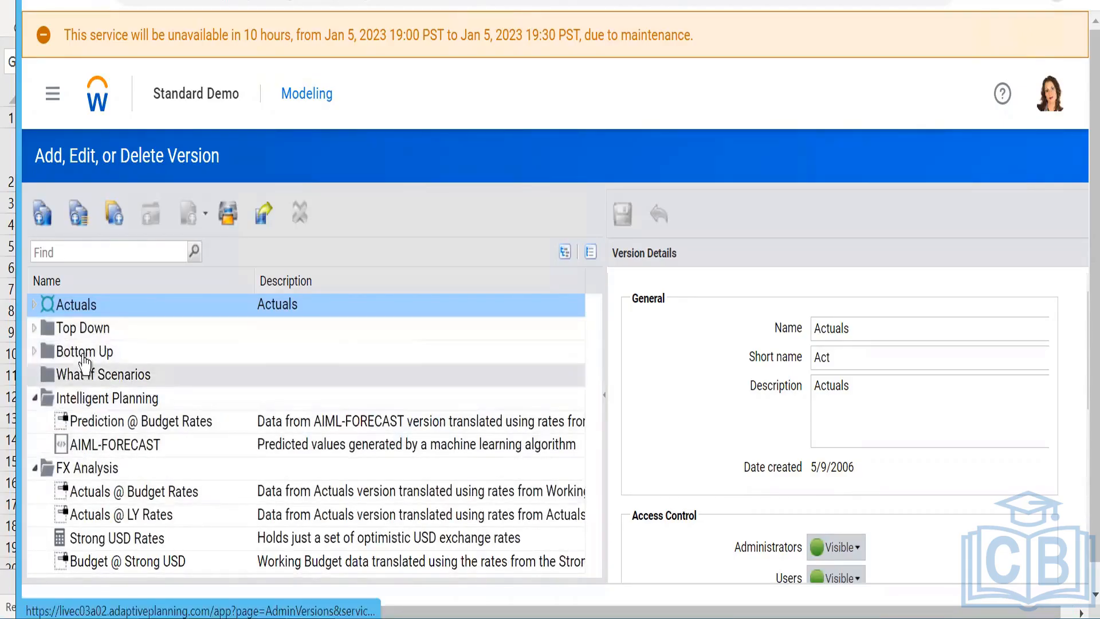
pyautogui.click(35, 353)
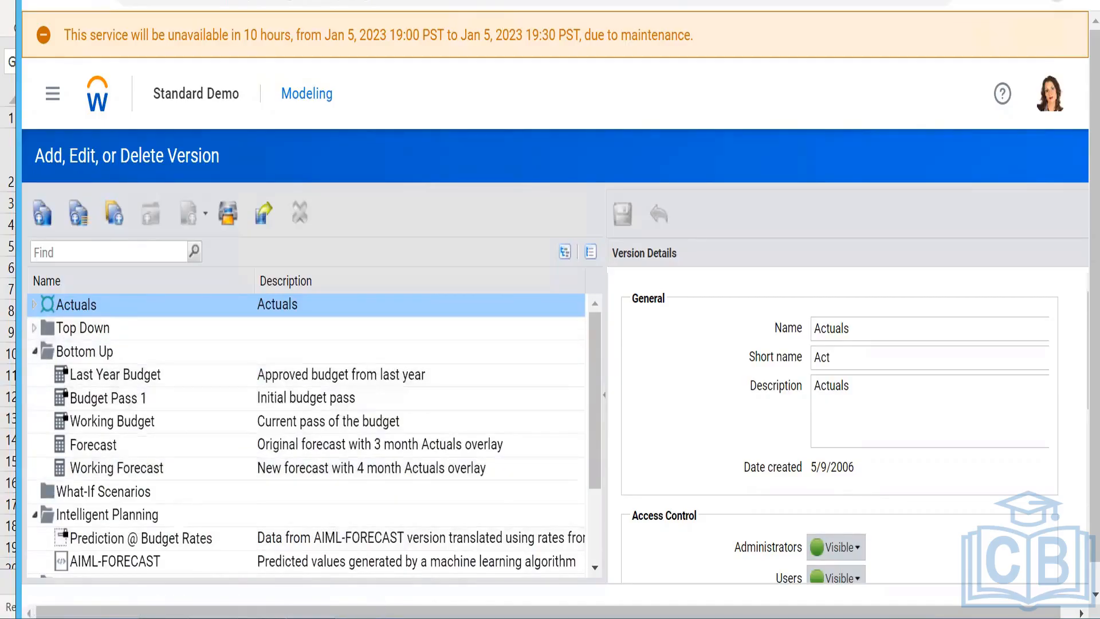
# Switch back to the Excel workbook and examine the Practise Budget 2022 and Practise Forecast 2025 entries in the Versions list.
pyautogui.hotkey('alt', 'Tab')
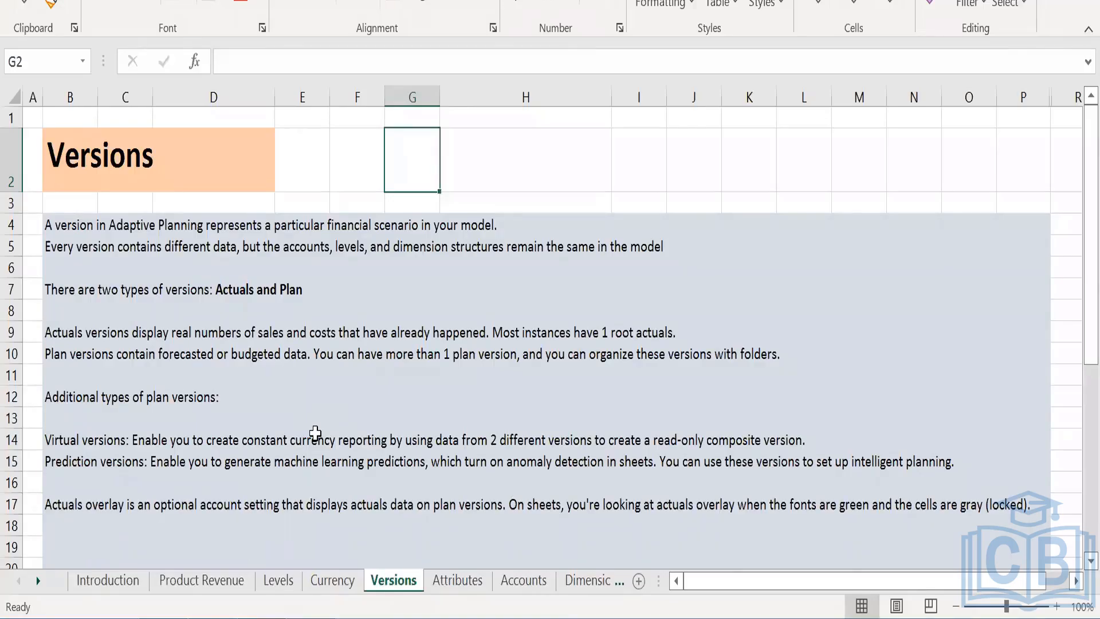
pyautogui.scroll(-3, 315, 433)
pyautogui.scroll(-1, 315, 433)
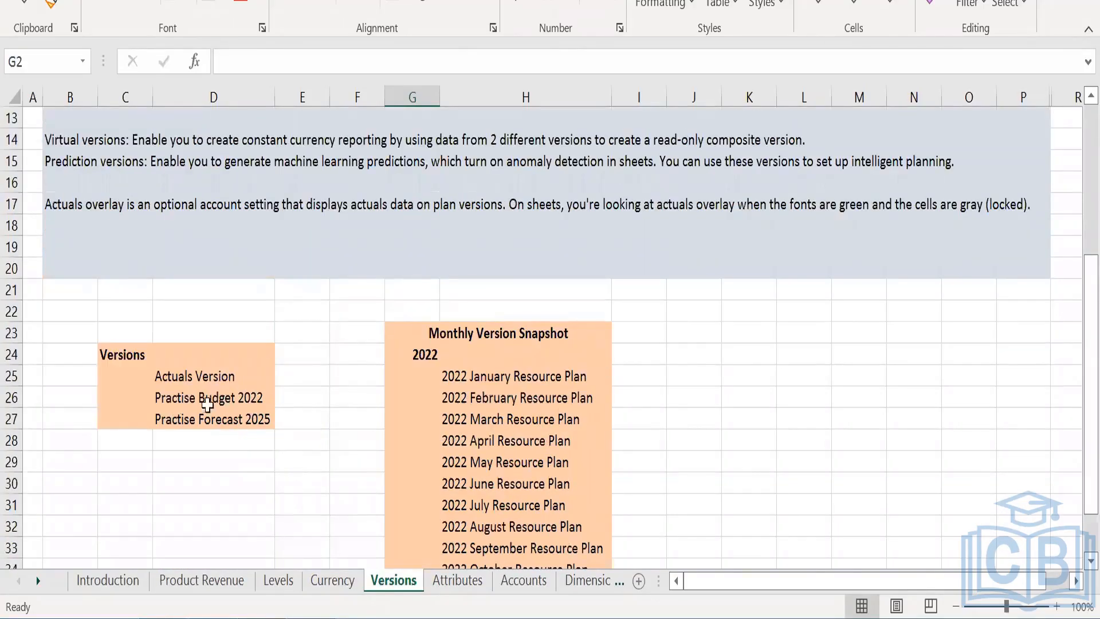
pyautogui.click(191, 397)
pyautogui.click(229, 421)
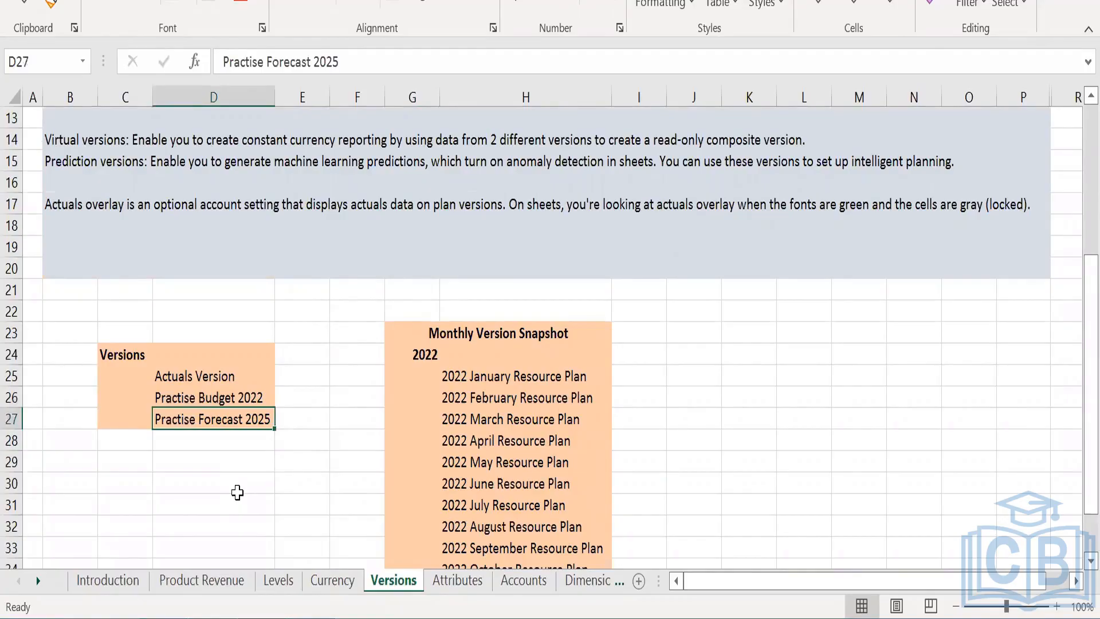
pyautogui.scroll(-1, 687, 414)
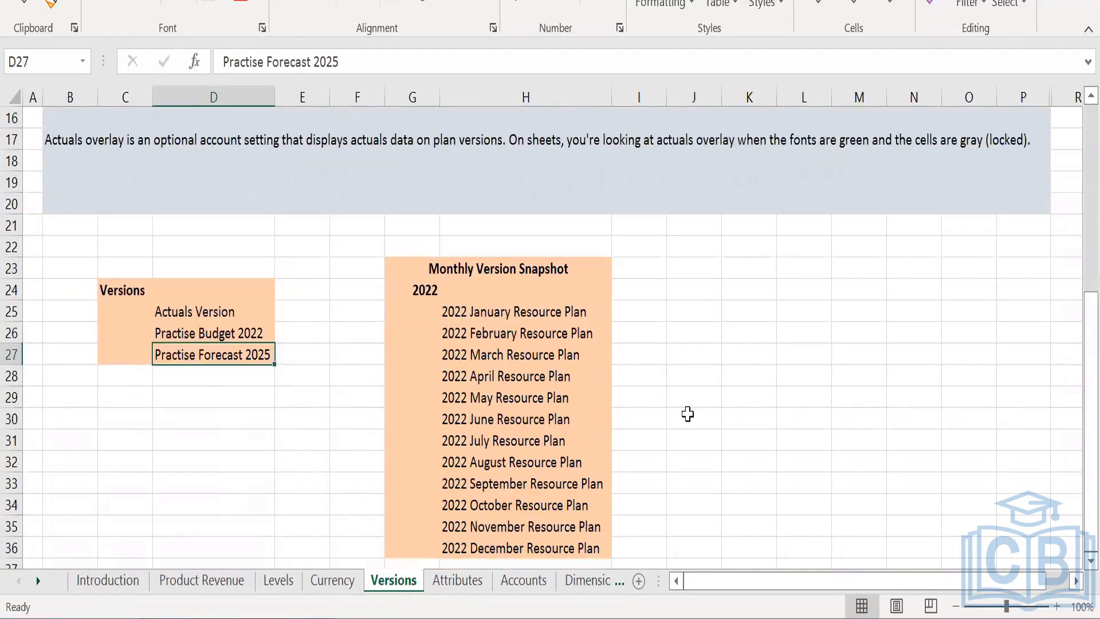
# Examine the Monthly Version Snapshot table, covering its 2022 heading and the January to December resource plan versions.
pyautogui.click(461, 266)
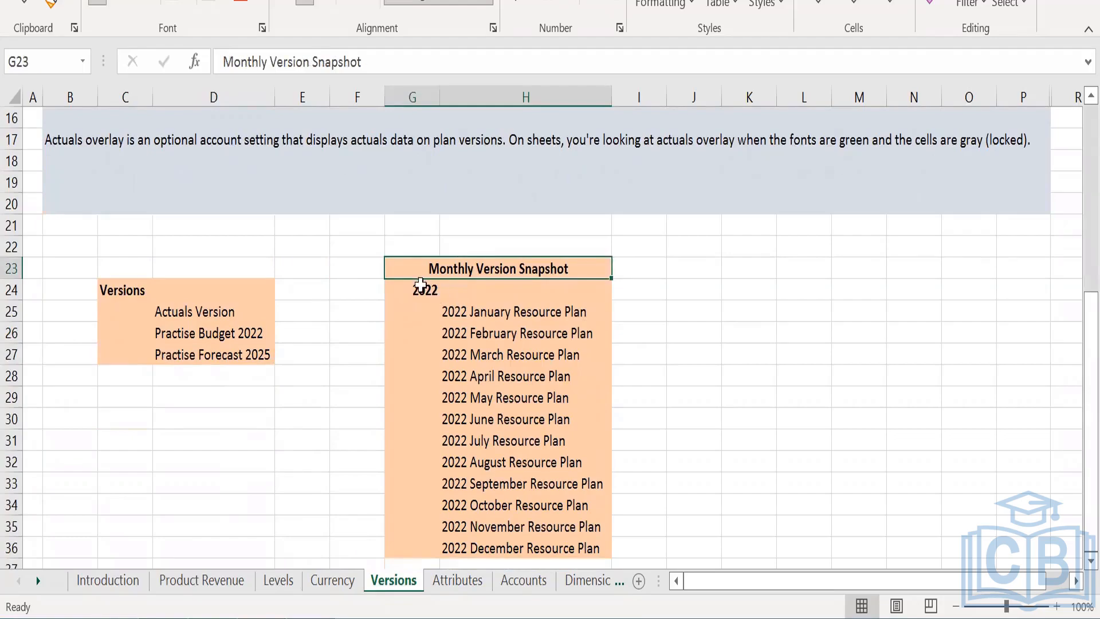
pyautogui.moveTo(493, 312); pyautogui.dragTo(518, 542)
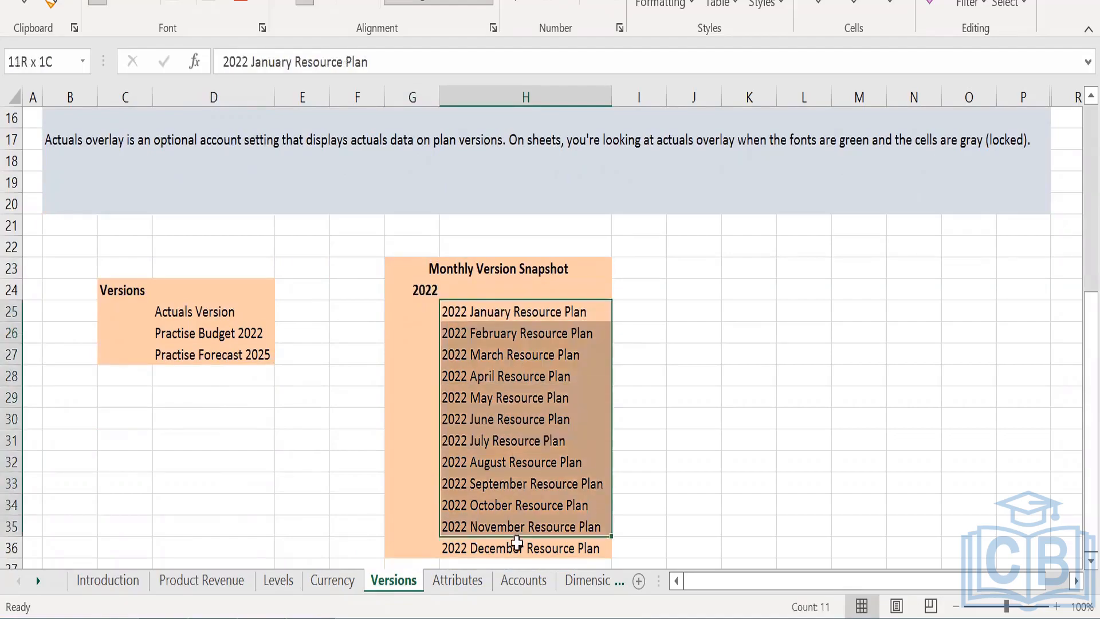
pyautogui.click(627, 460)
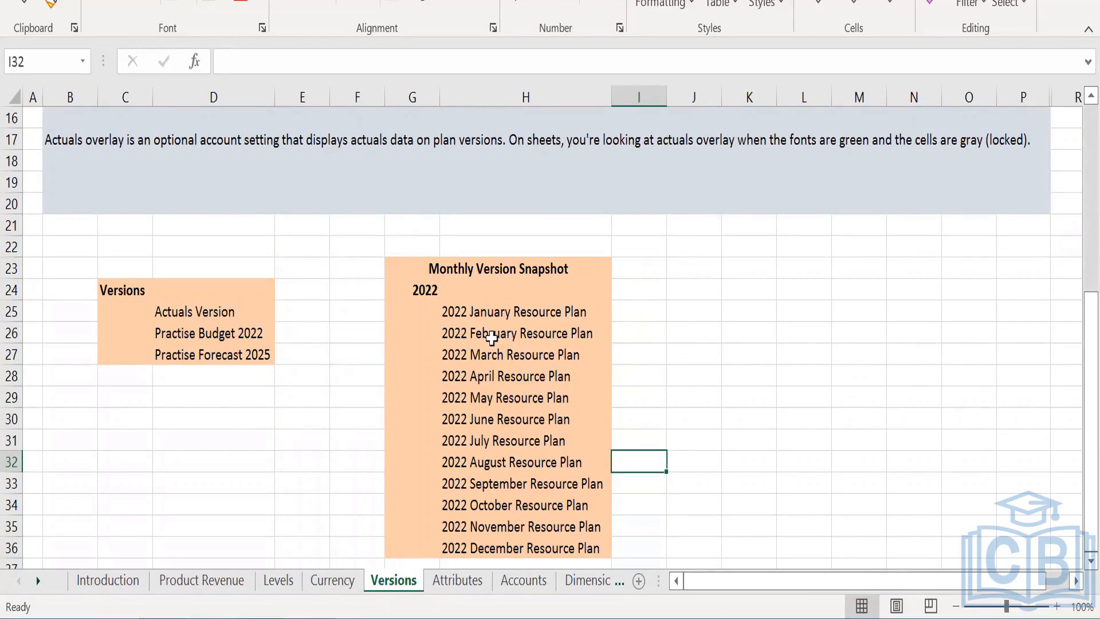
pyautogui.click(440, 311)
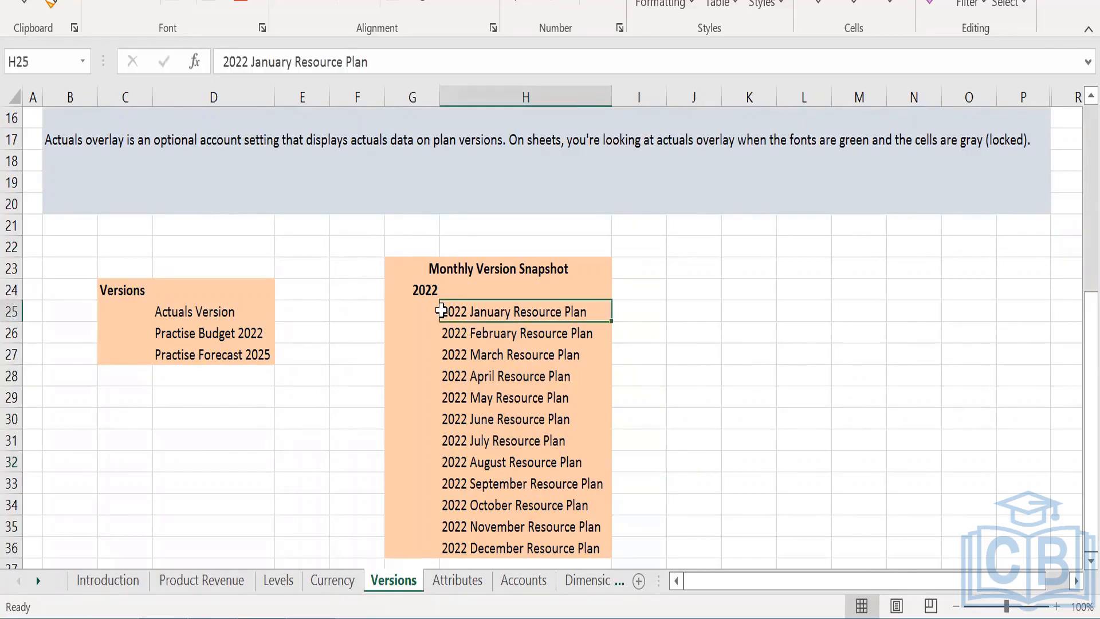
pyautogui.click(463, 330)
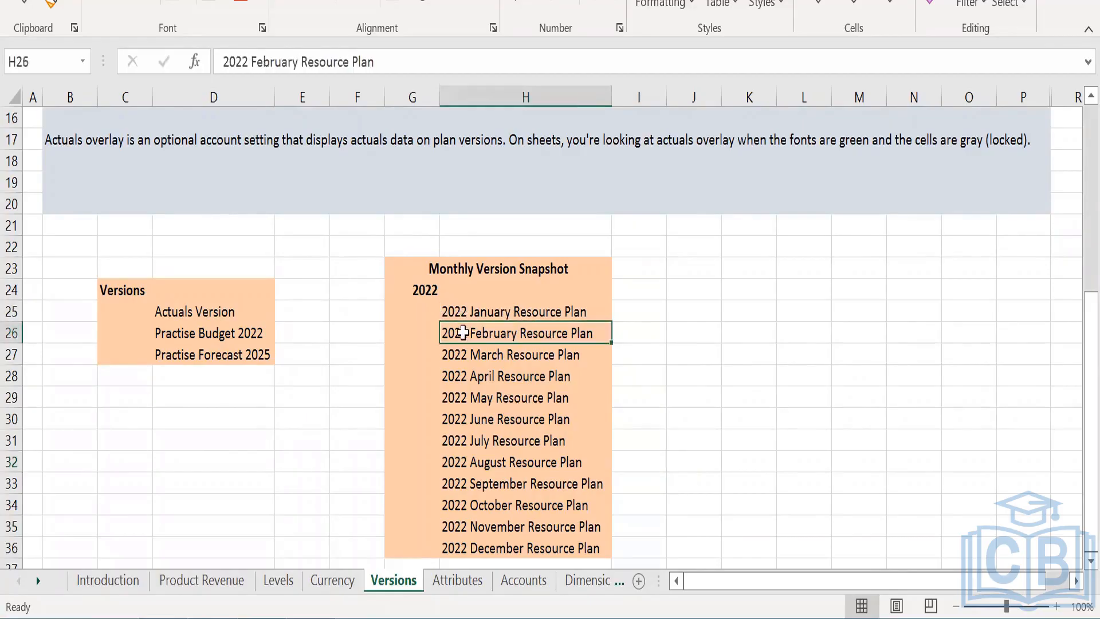
pyautogui.click(497, 310)
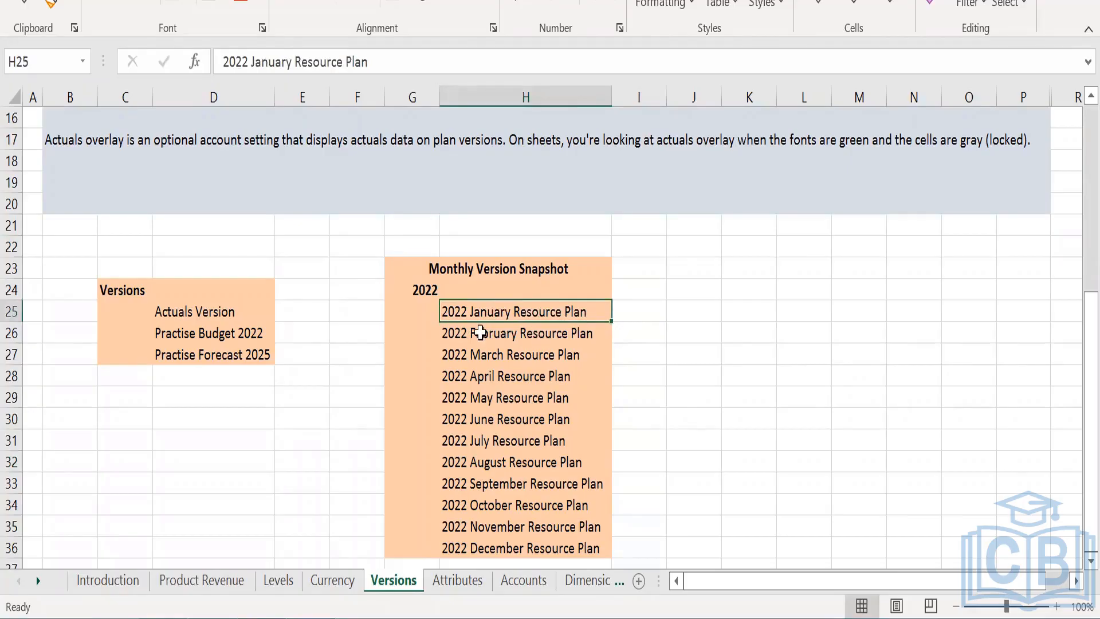
pyautogui.click(480, 333)
pyautogui.click(460, 350)
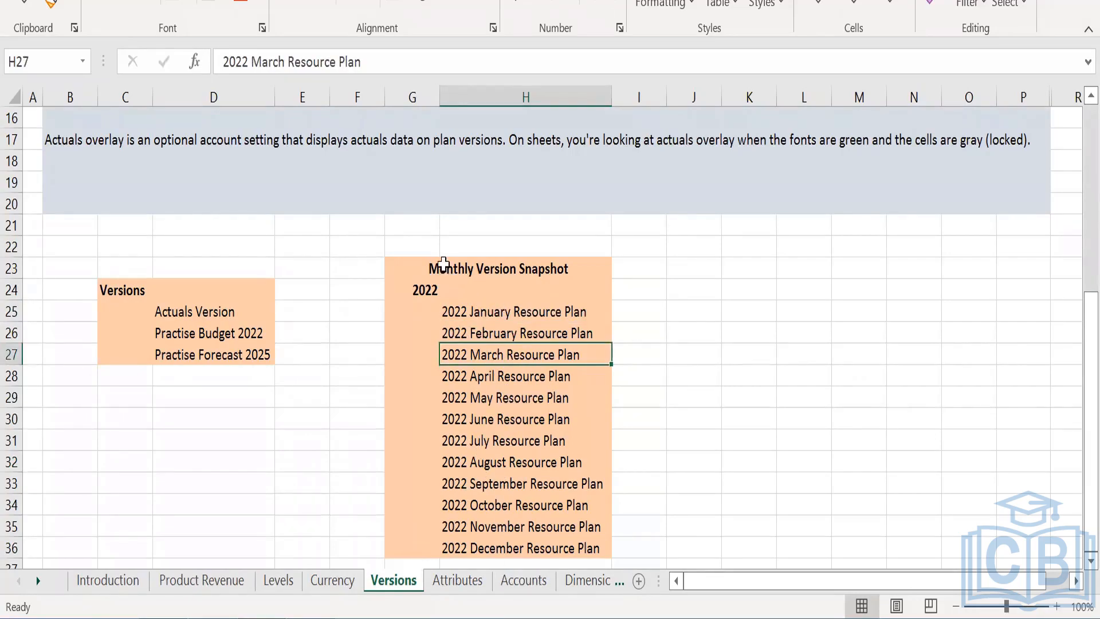
pyautogui.click(443, 264)
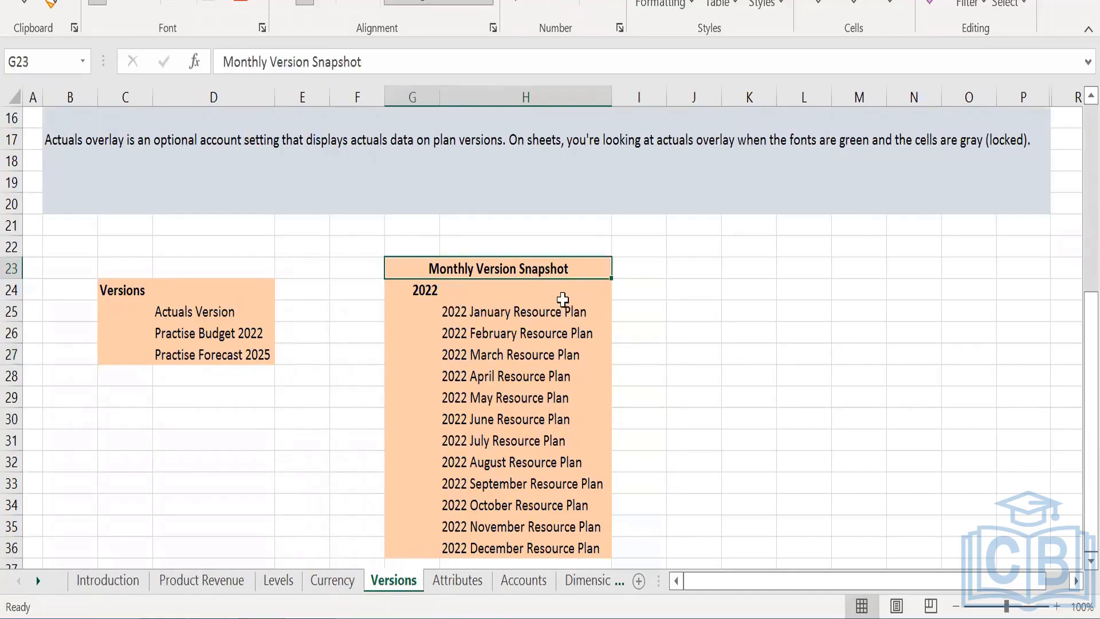
pyautogui.click(418, 287)
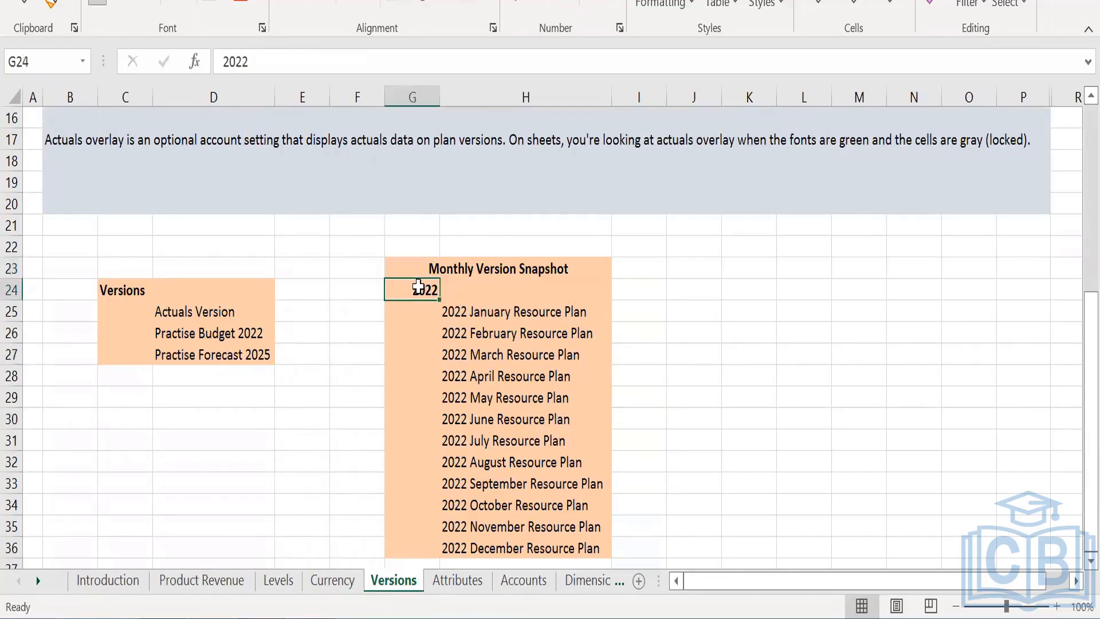
pyautogui.moveTo(460, 311); pyautogui.dragTo(513, 551)
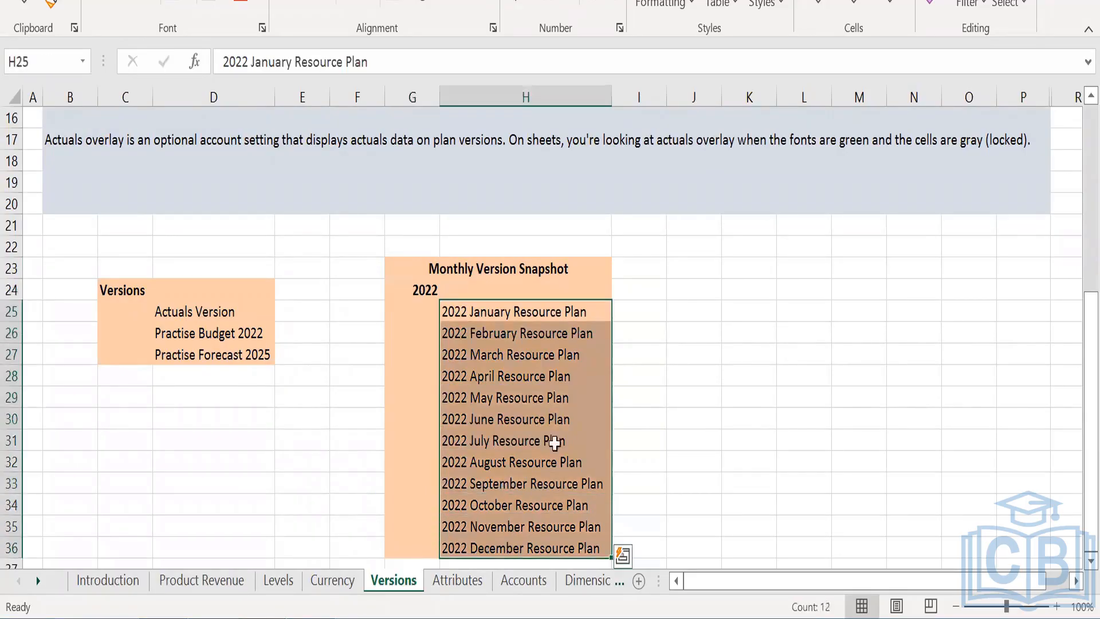
# Enter 2023 in cell I24 beside the 2022 monthly snapshot and highlight J25:J36 as the space for its monthly versions.
pyautogui.click(643, 293)
pyautogui.write('2')
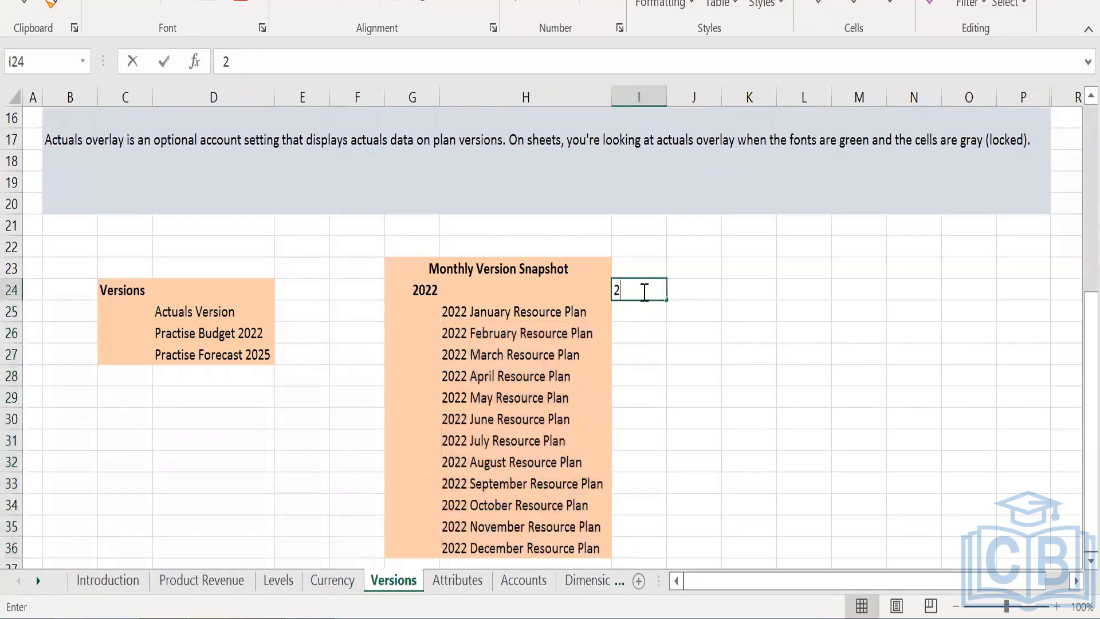
pyautogui.write('023')
pyautogui.press('Return')
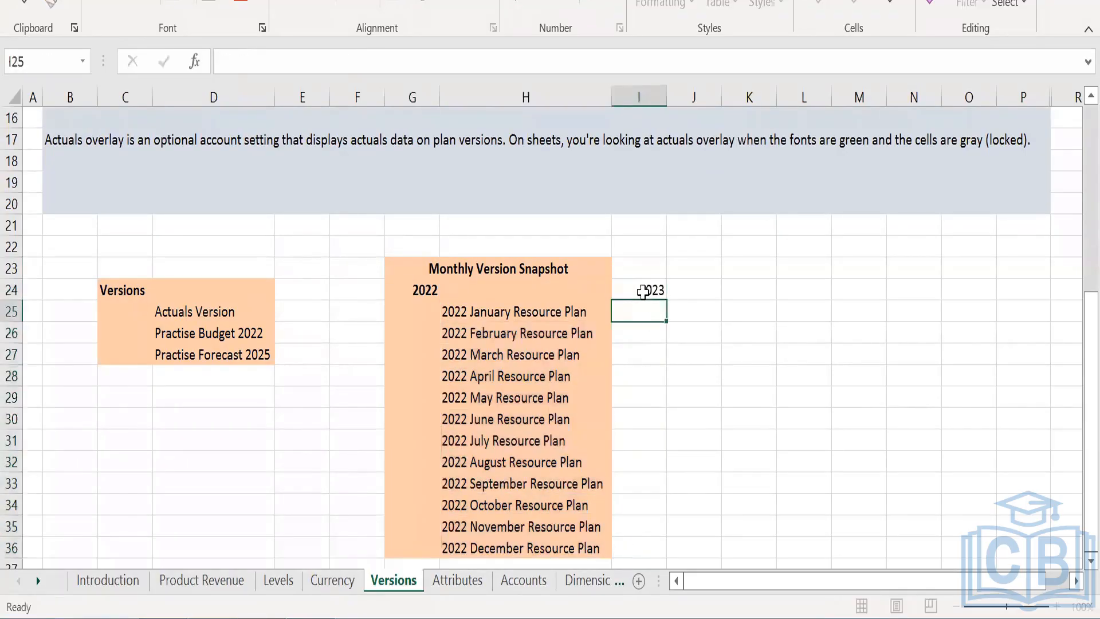
pyautogui.click(431, 293)
pyautogui.moveTo(705, 312); pyautogui.dragTo(712, 538)
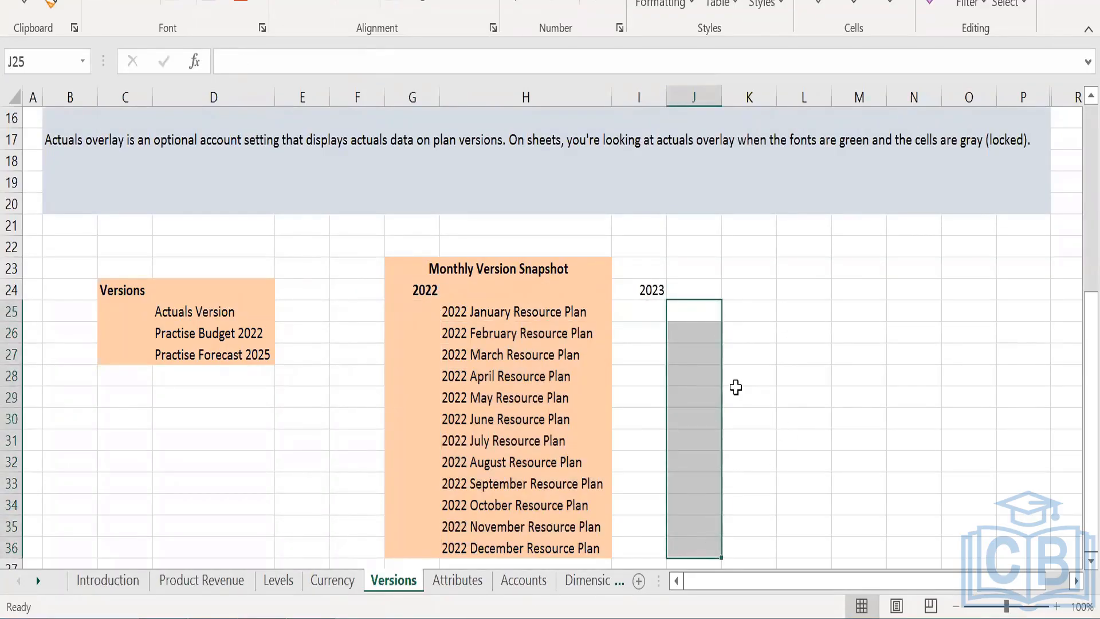
pyautogui.click(736, 390)
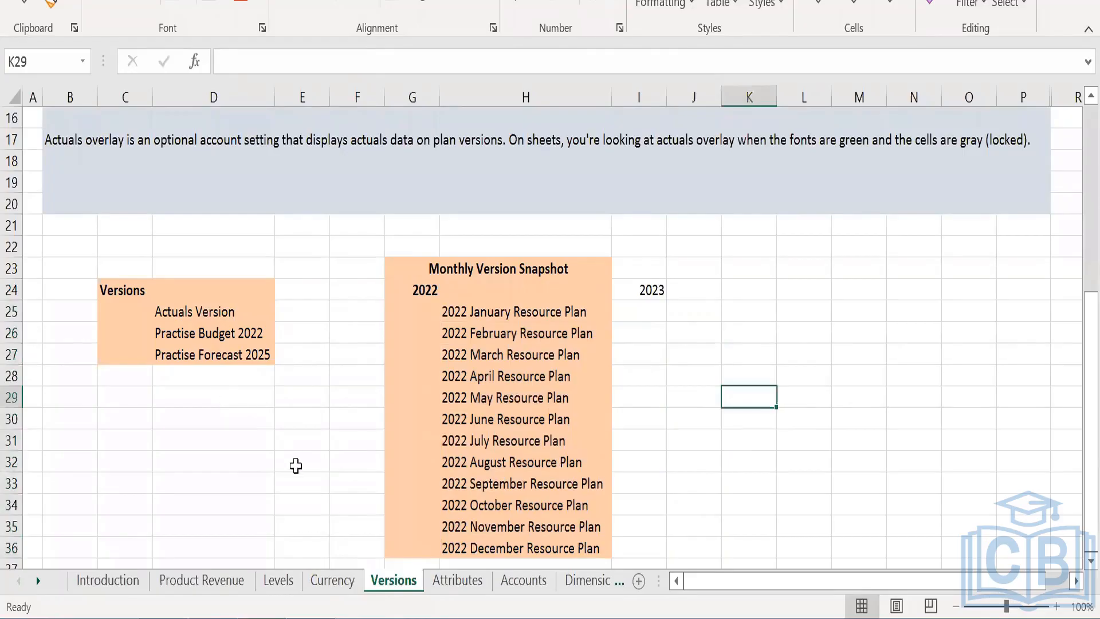
# Switch to Adaptive Planning's version list and collapse the Bottom Up, Intelligent Planning and FX Analysis folders.
pyautogui.scroll(3, 296, 465)
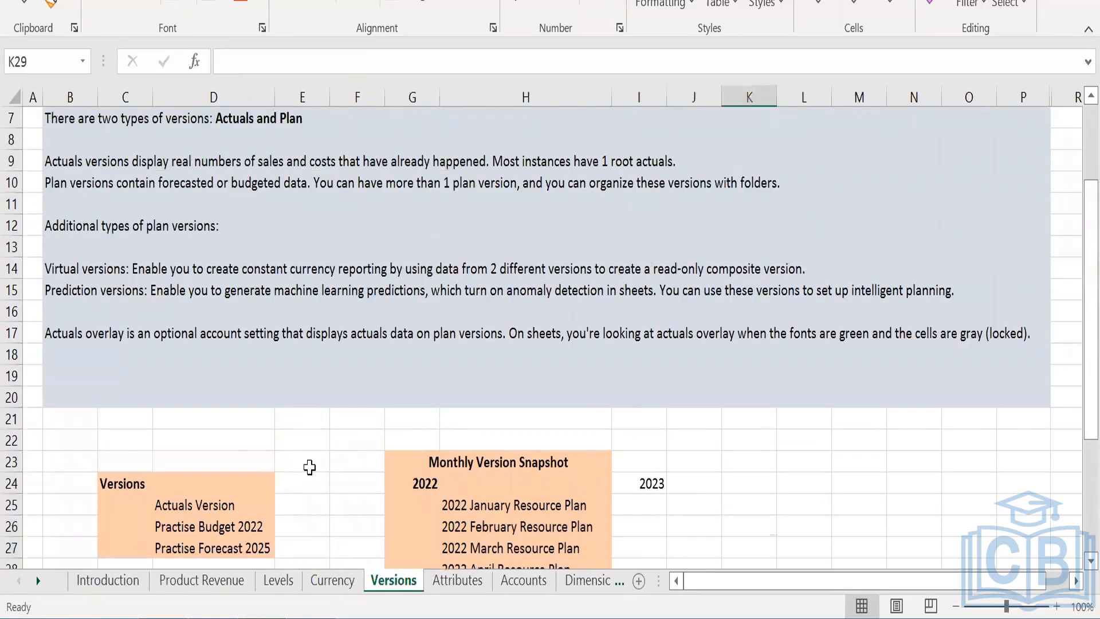
pyautogui.click(310, 468)
pyautogui.click(246, 617)
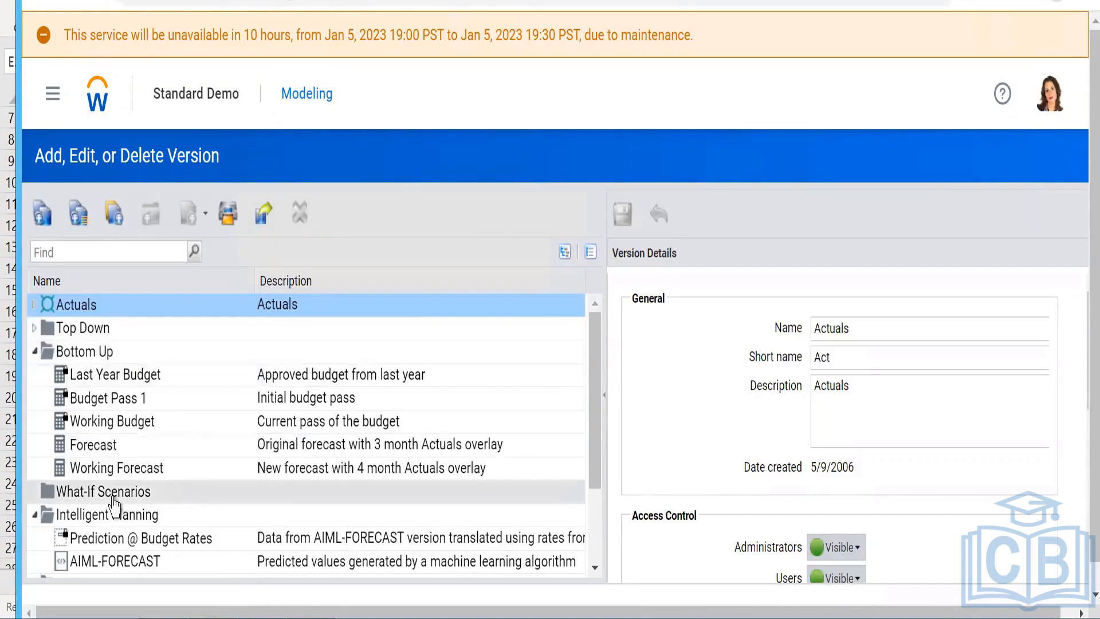
pyautogui.click(34, 351)
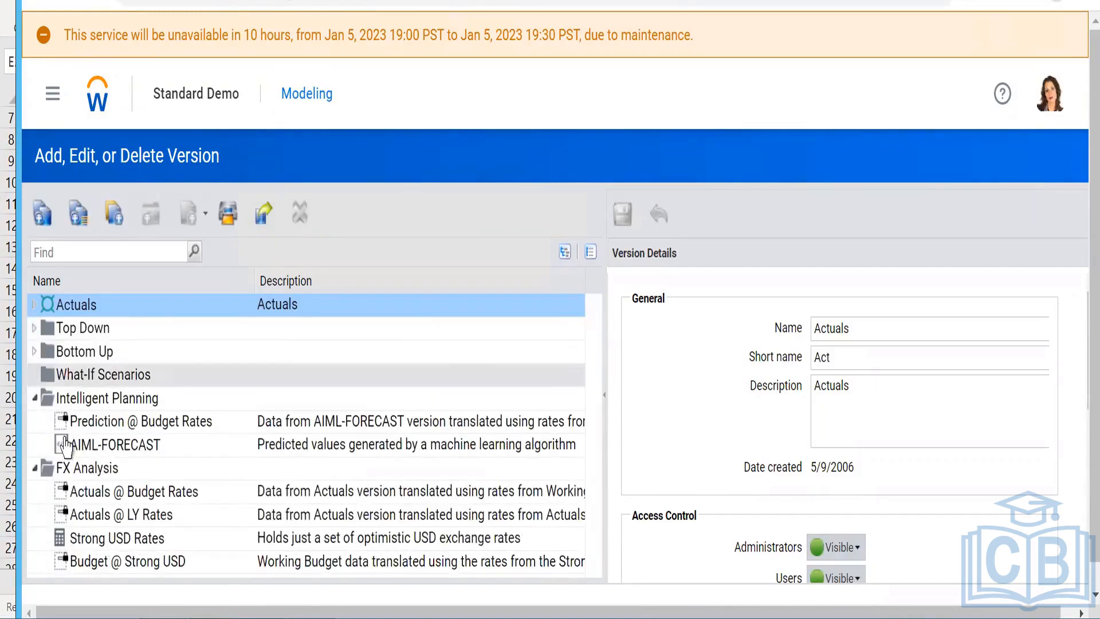
pyautogui.click(34, 398)
pyautogui.click(34, 422)
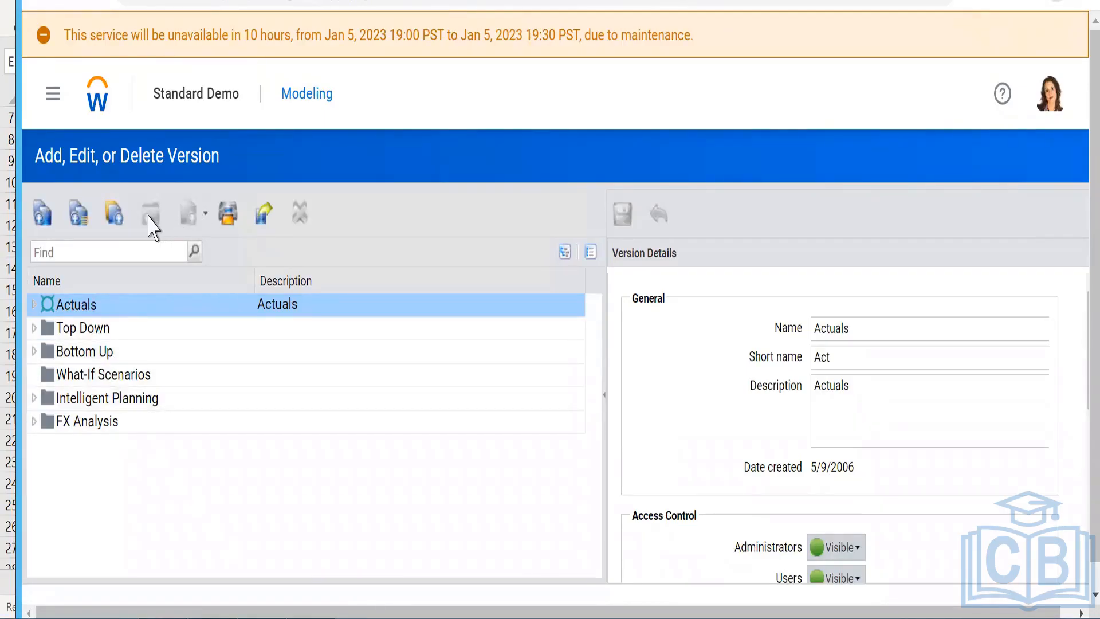
pyautogui.click(79, 332)
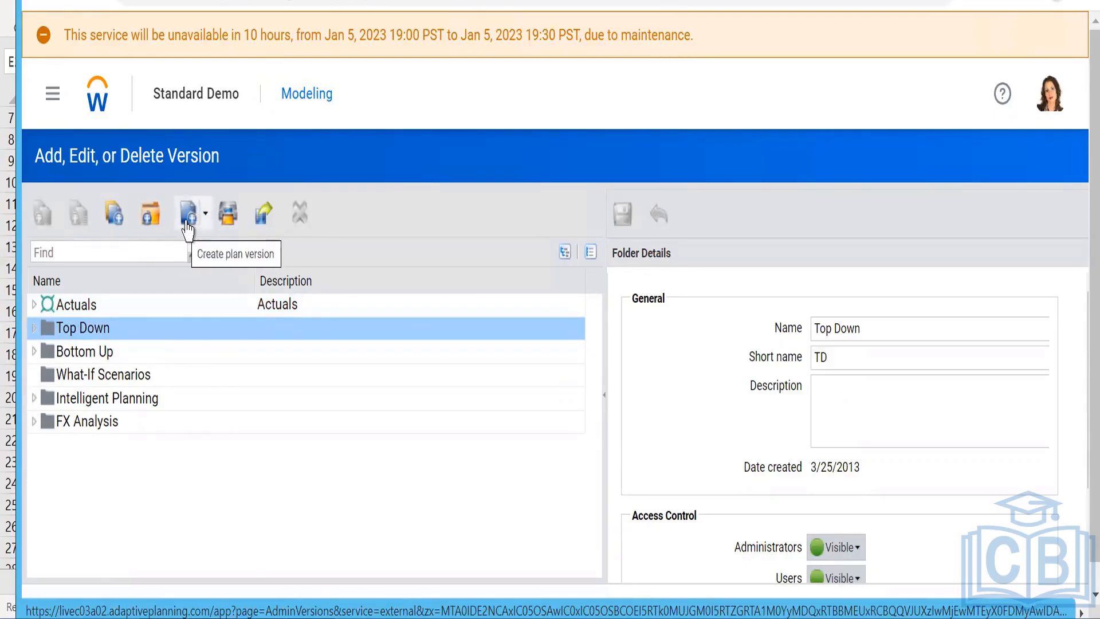
pyautogui.click(152, 222)
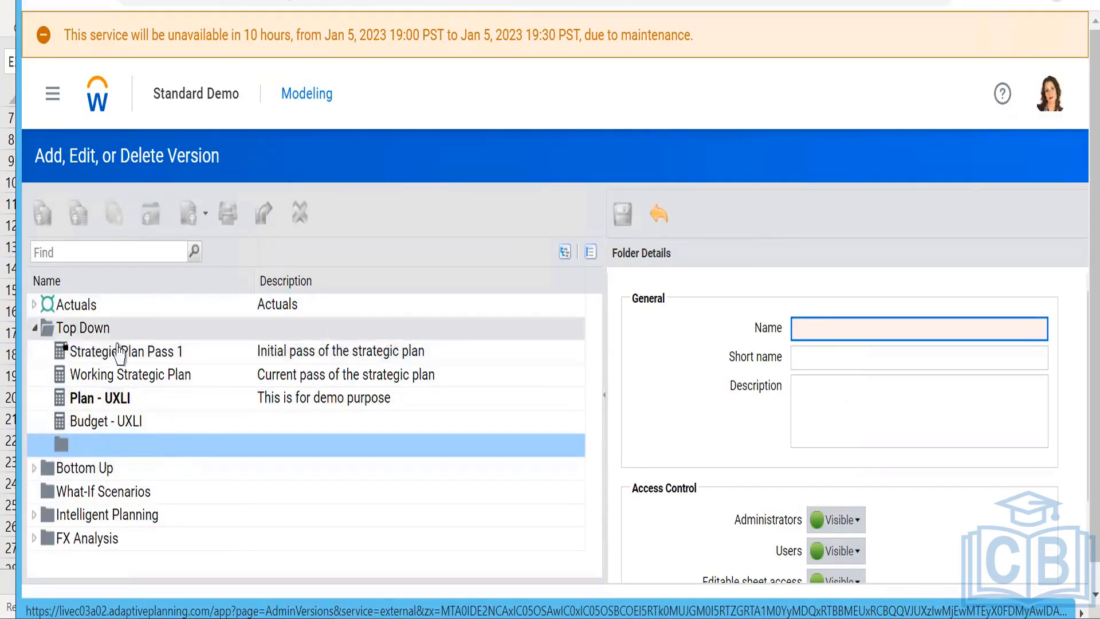
pyautogui.click(659, 215)
pyautogui.click(524, 358)
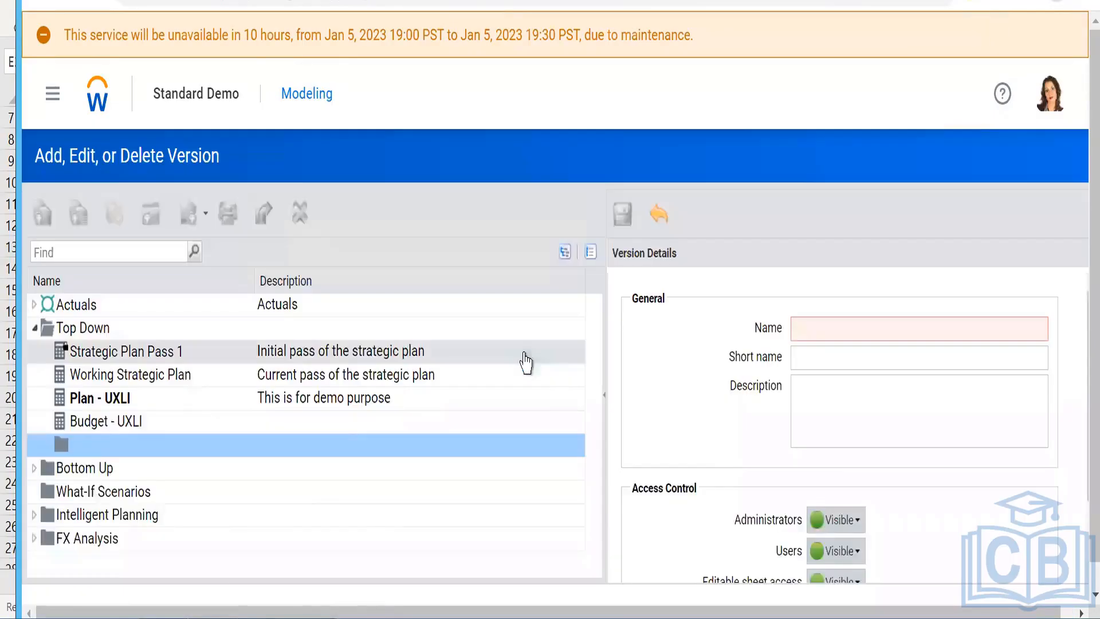
pyautogui.click(34, 328)
# Create a folder named Practise inside the FX Analysis folder and save it.
pyautogui.click(89, 430)
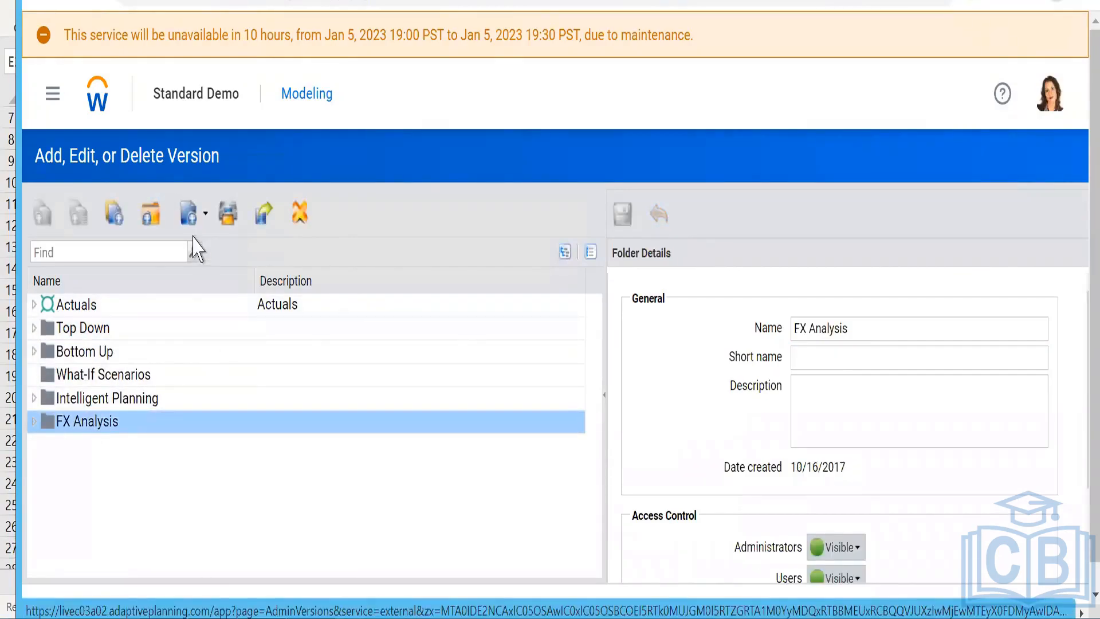
pyautogui.click(151, 219)
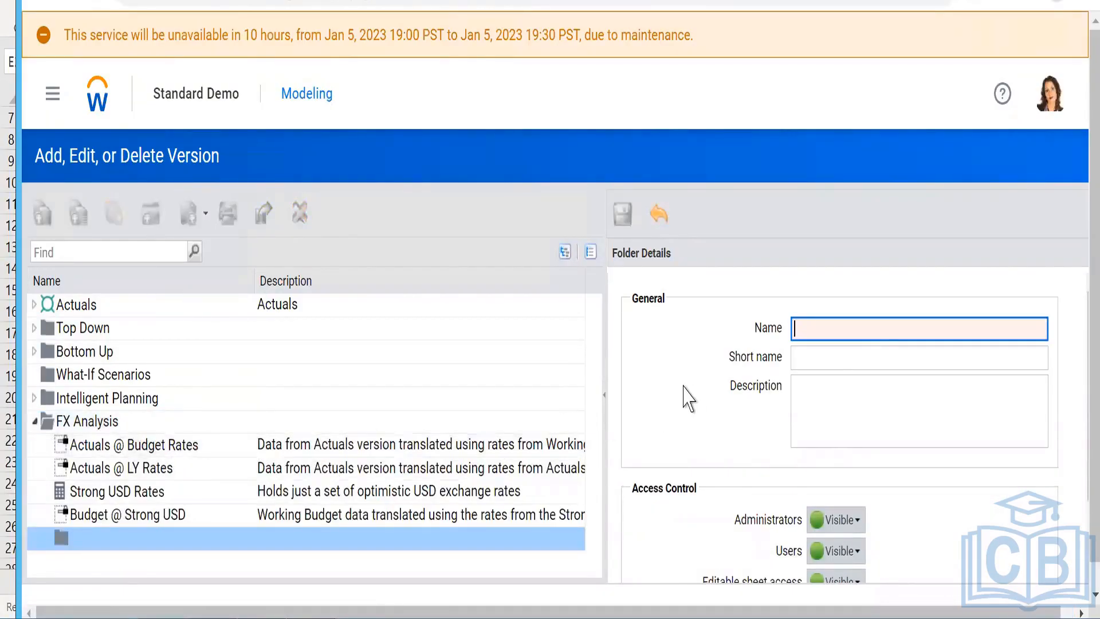
pyautogui.write('Practise')
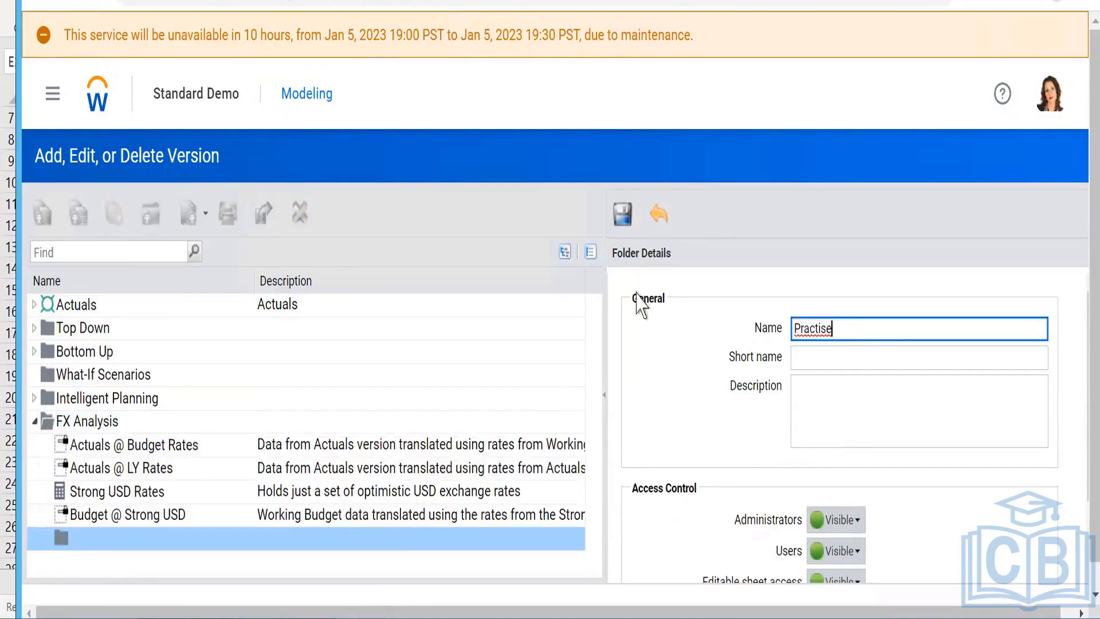
pyautogui.click(622, 223)
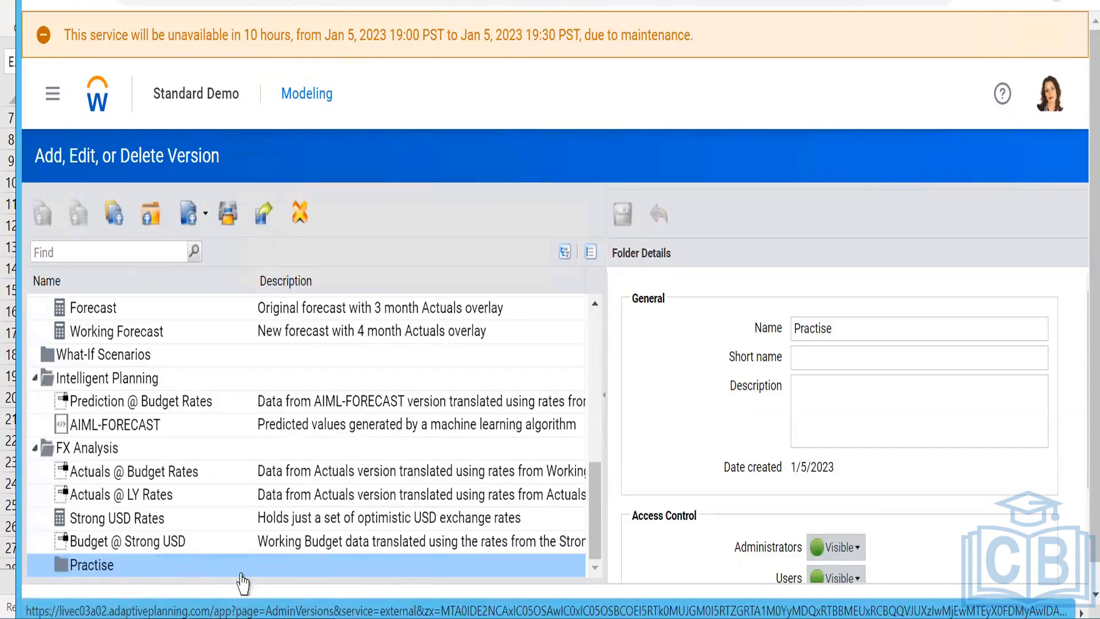
# Check the Excel version notes, return to Adaptive Planning to review the Practise folder's access control, and collapse the whole version list.
pyautogui.hotkey('alt', 'Tab')
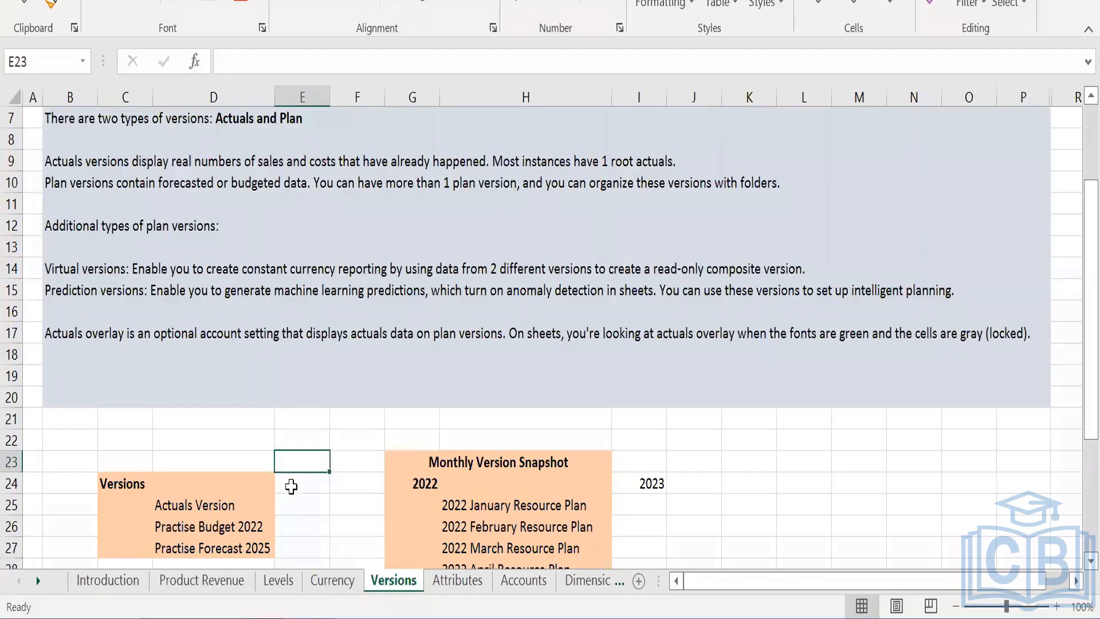
pyautogui.hotkey('alt', 'Tab')
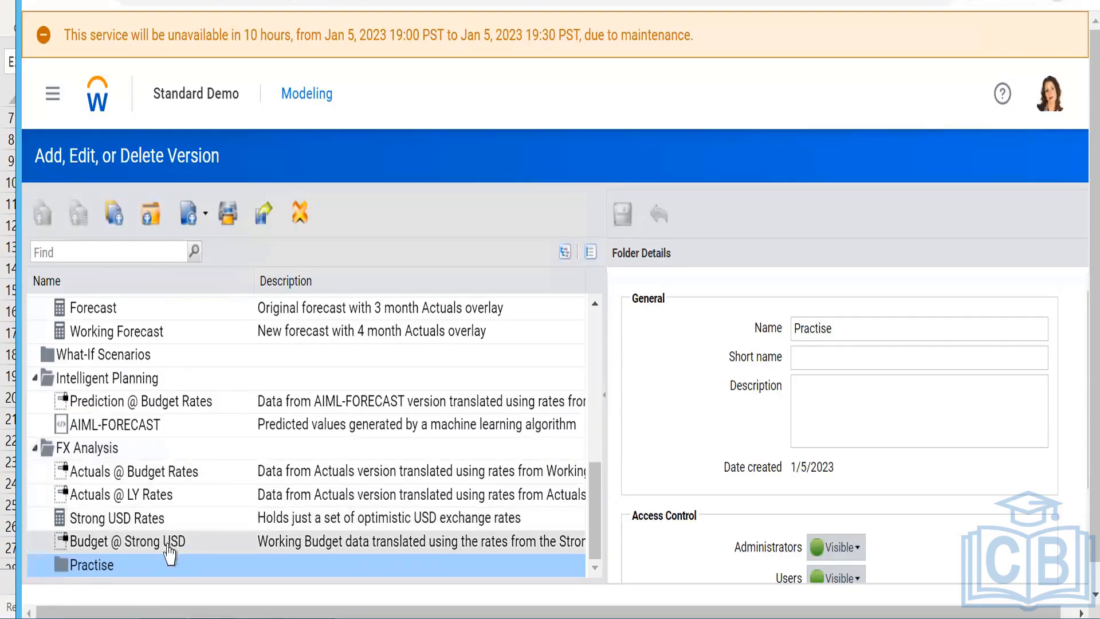
pyautogui.scroll(-3, 768, 390)
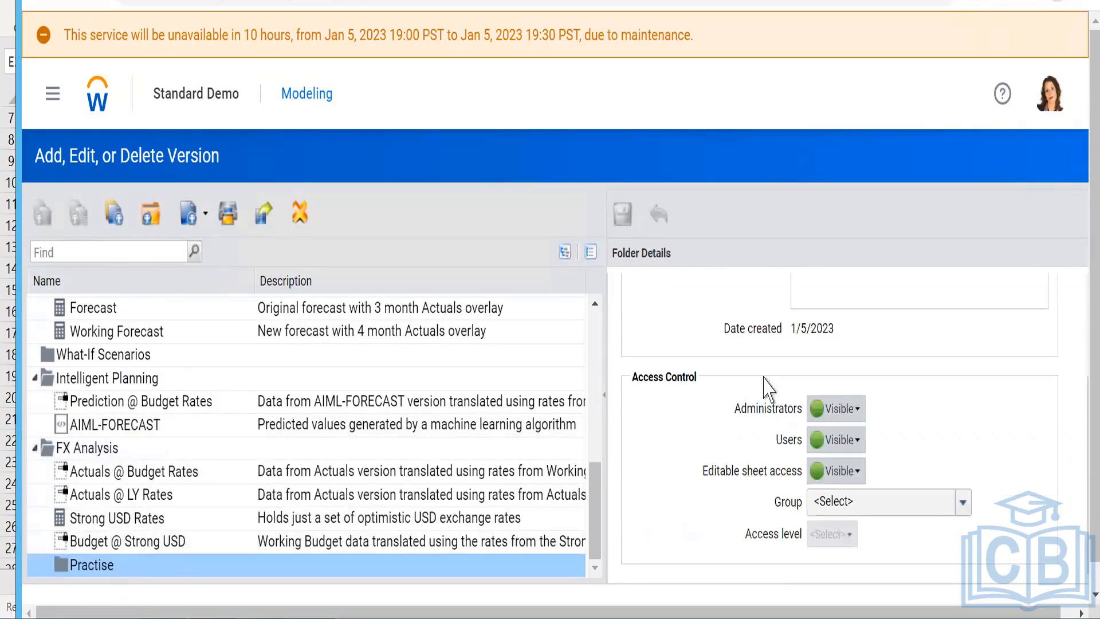
pyautogui.click(34, 447)
pyautogui.scroll(5, 118, 476)
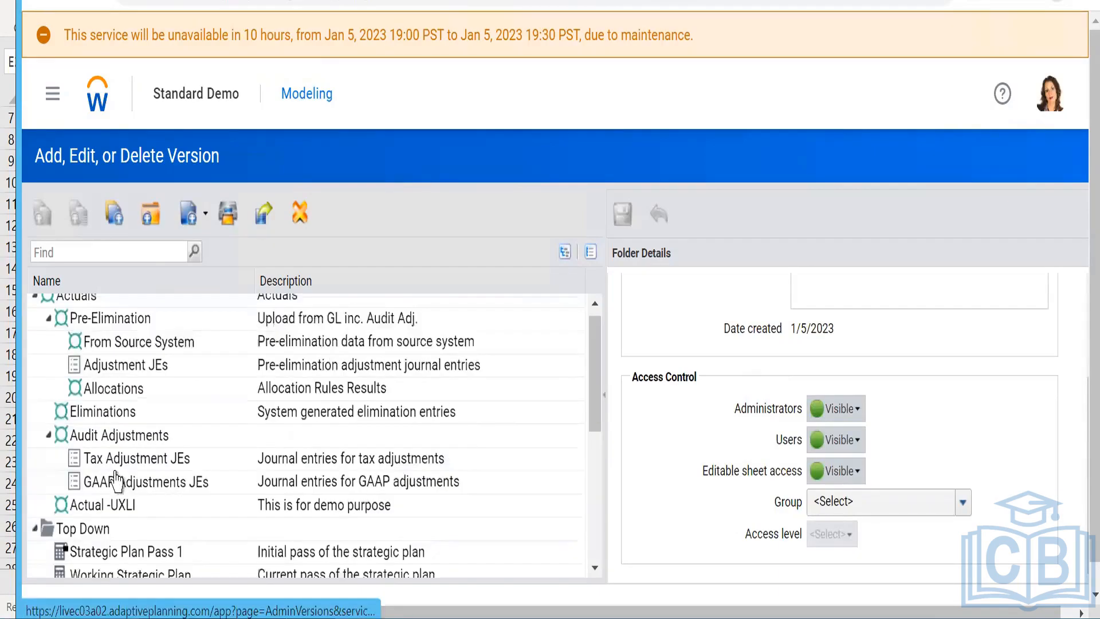
pyautogui.scroll(-1, 118, 473)
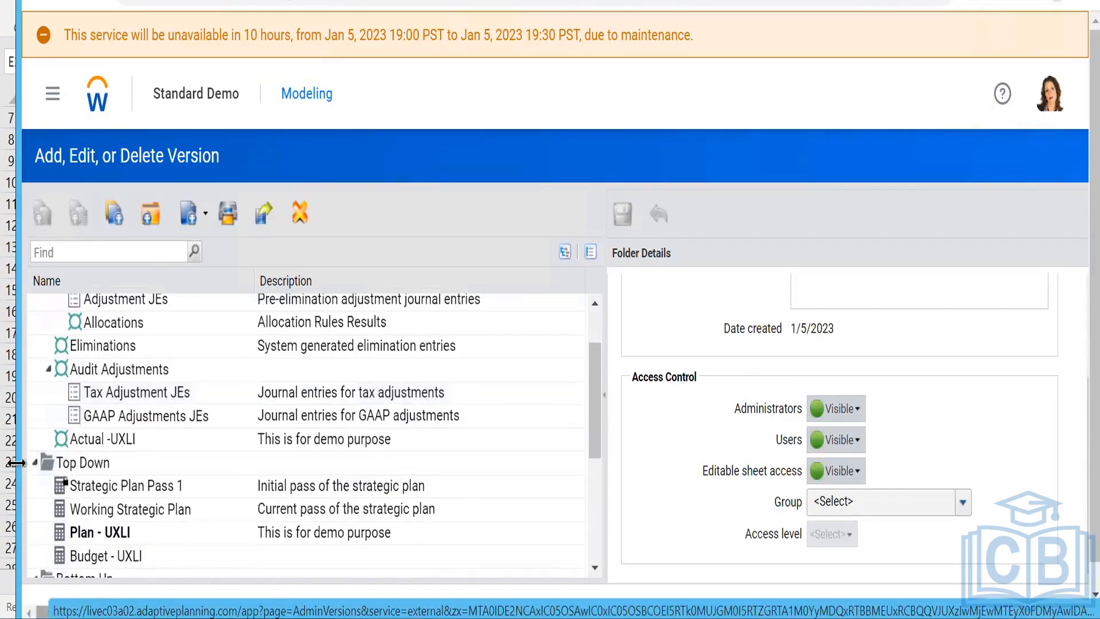
pyautogui.click(590, 252)
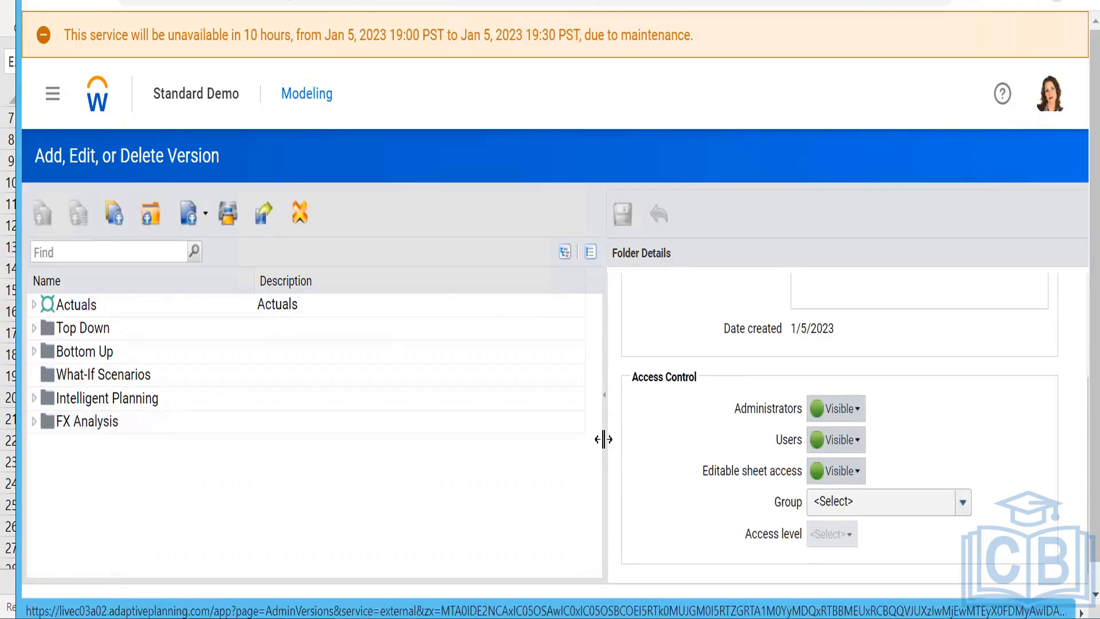
pyautogui.scroll(3, 789, 450)
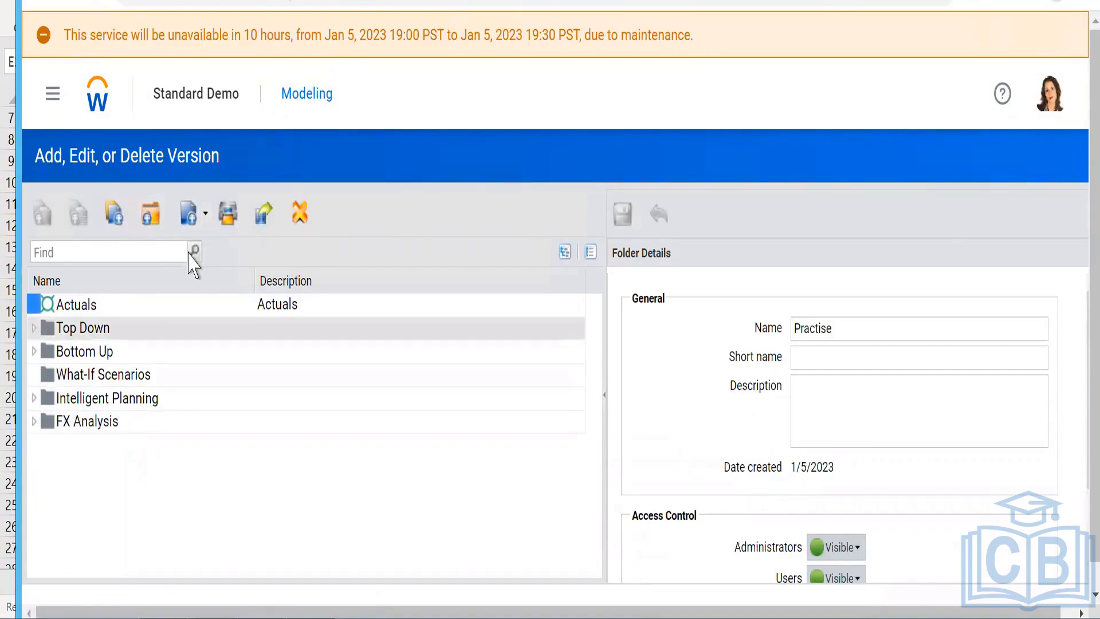
pyautogui.click(152, 215)
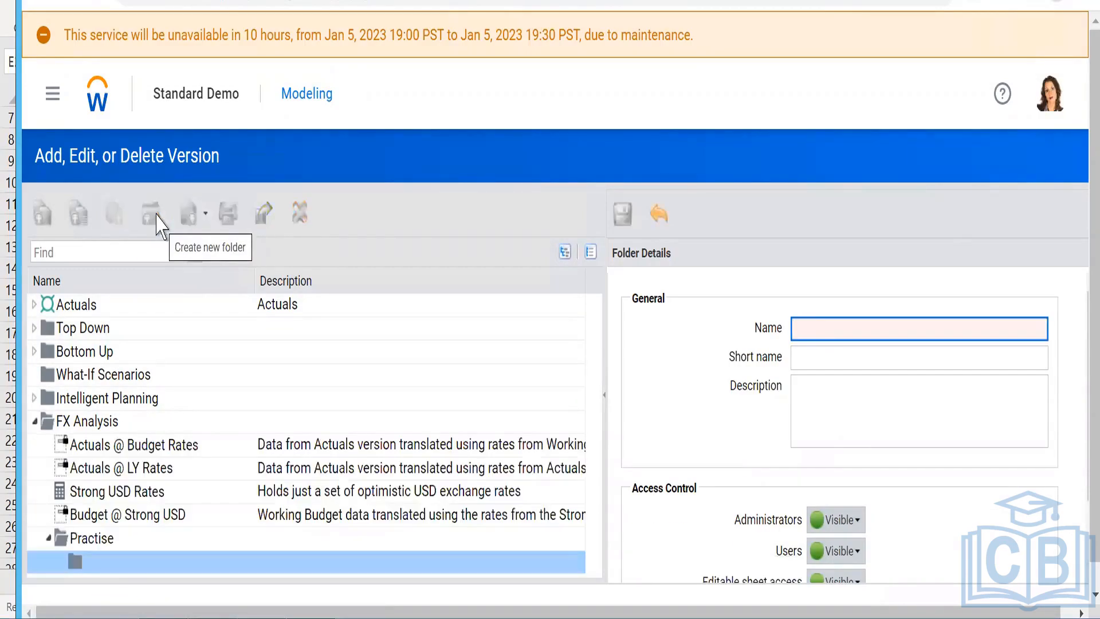
pyautogui.scroll(-1, 164, 525)
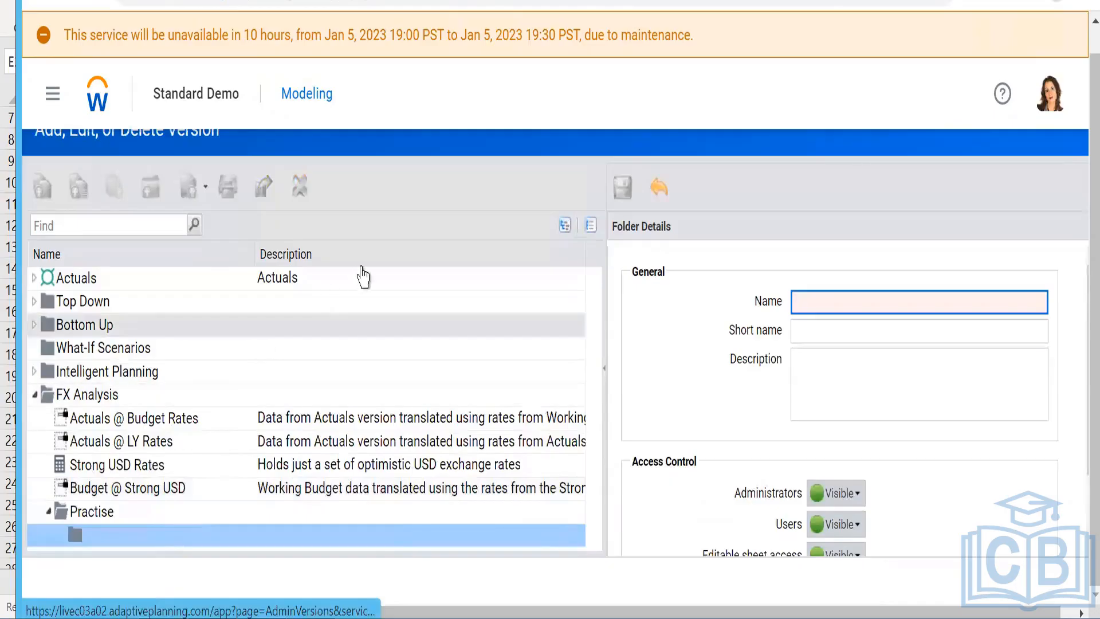
pyautogui.click(658, 188)
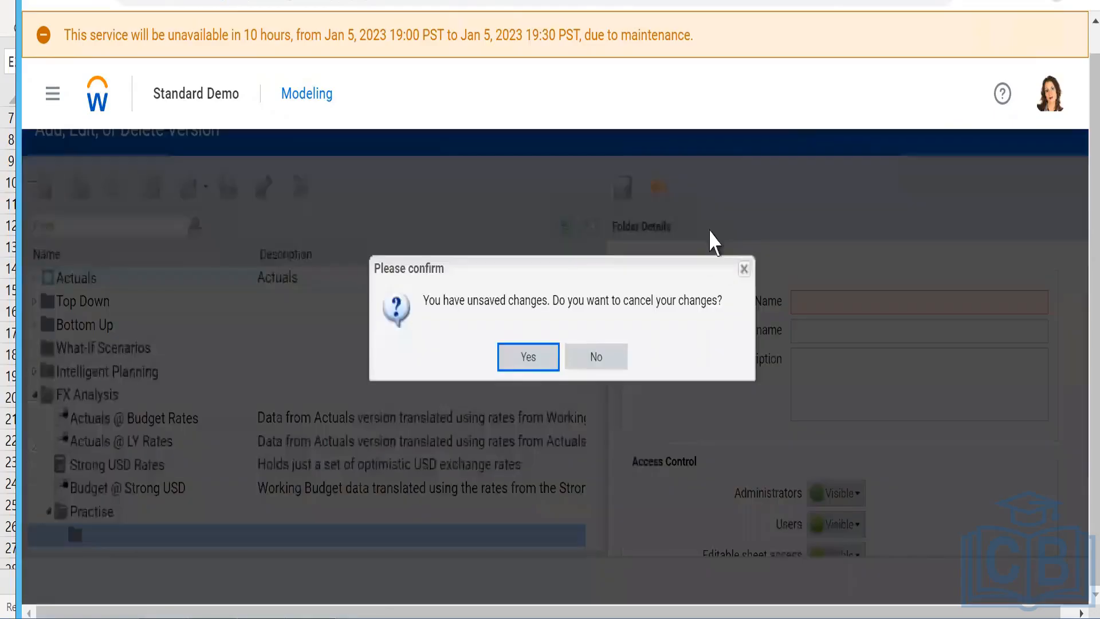
pyautogui.click(525, 359)
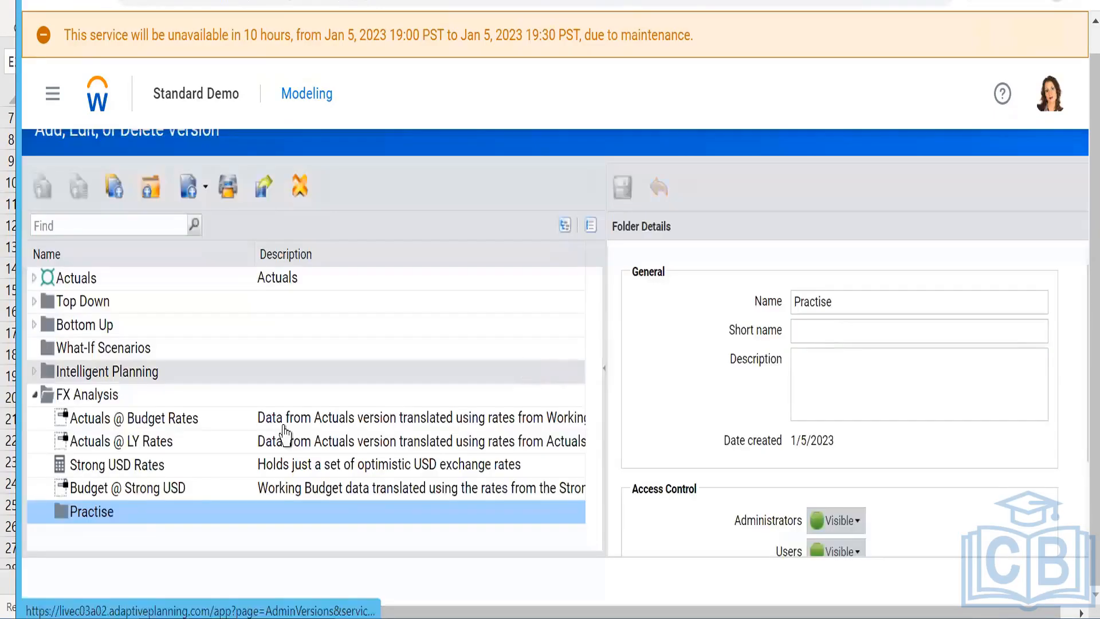
pyautogui.click(35, 396)
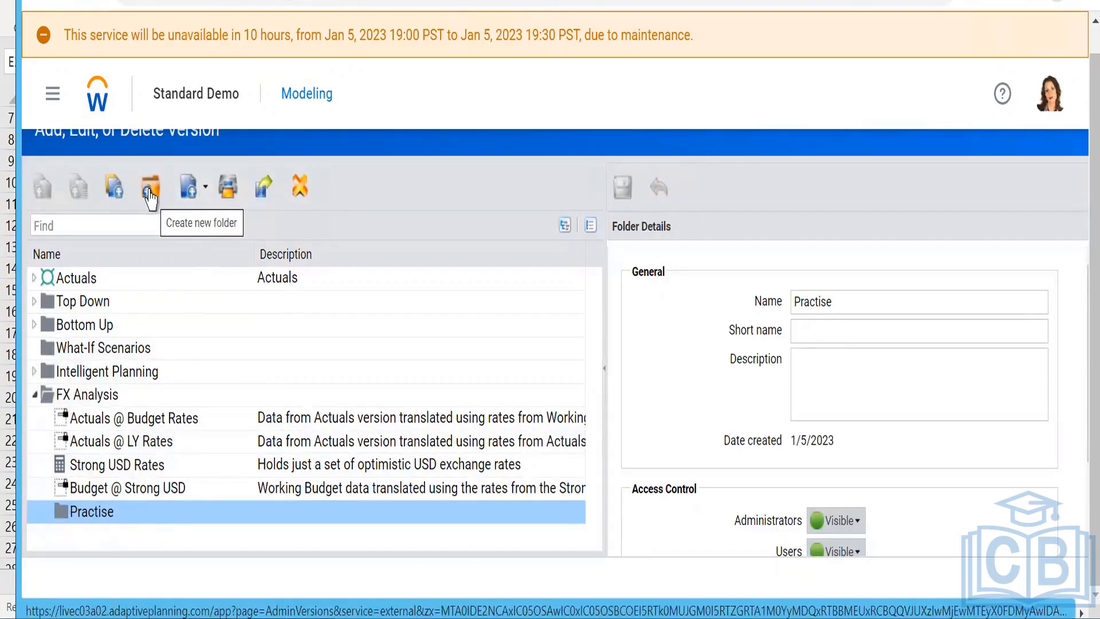
# Start a plan version in the Practise folder named Practise Budget 2023 with the short name Budget23.
pyautogui.click(189, 189)
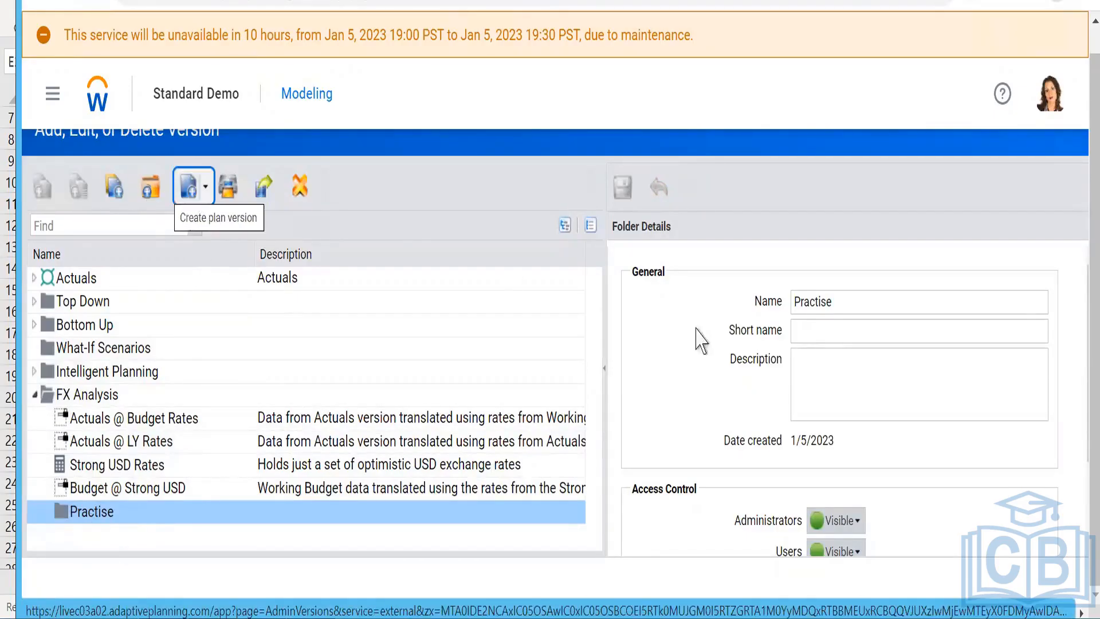
pyautogui.write('Pract')
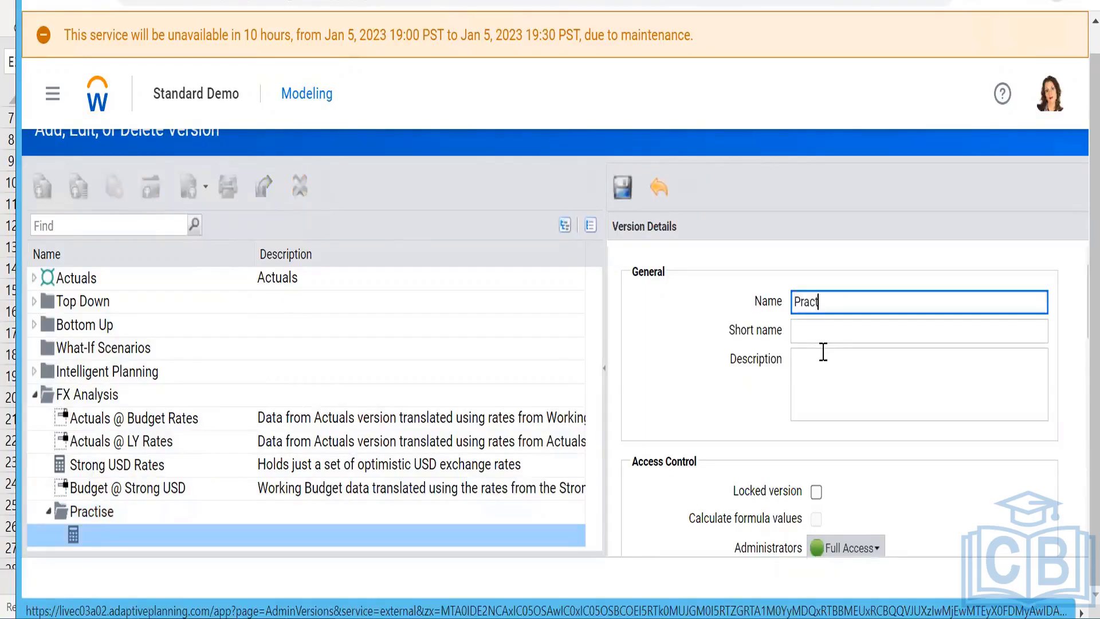
pyautogui.write('ise Budget 2023')
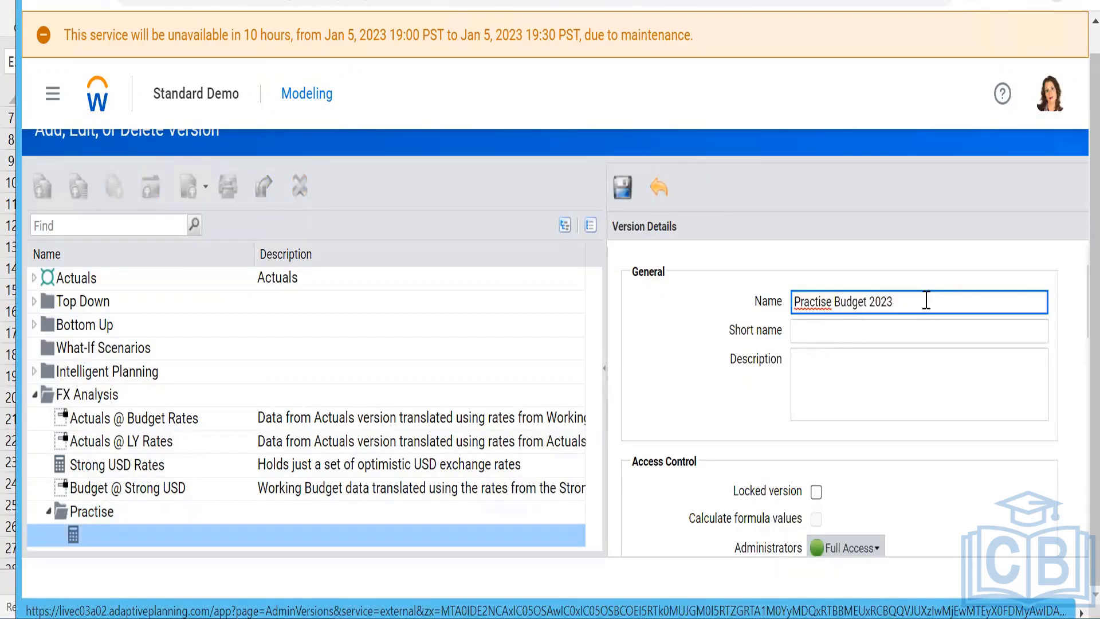
pyautogui.click(815, 338)
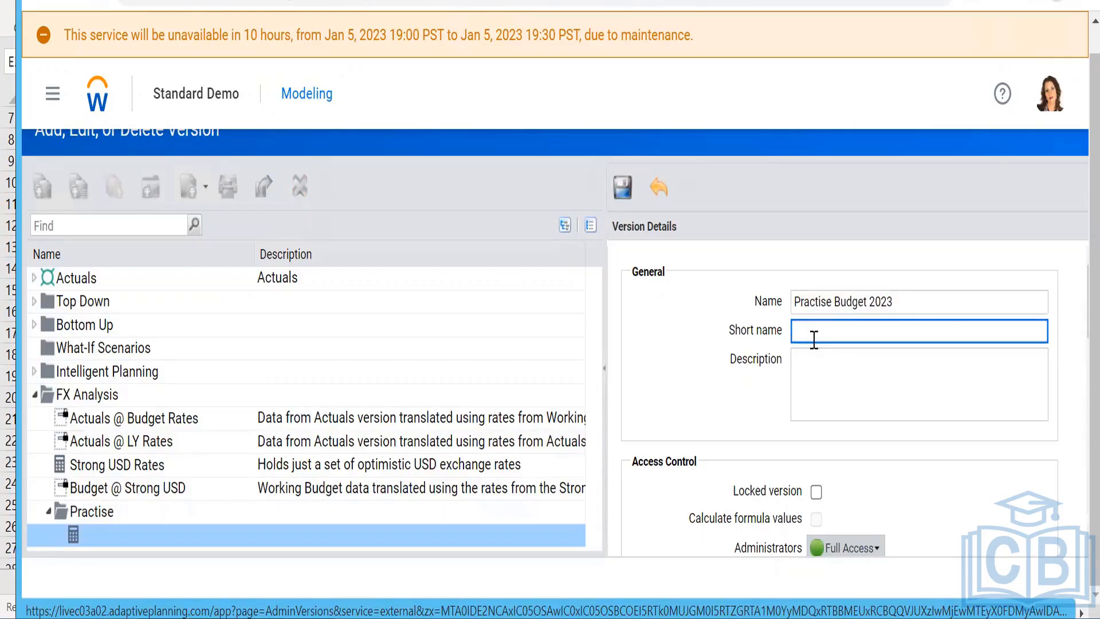
pyautogui.write('Budget23')
# Review the new version's access control and options, and give the Board Members group Full Access.
pyautogui.scroll(-5, 714, 447)
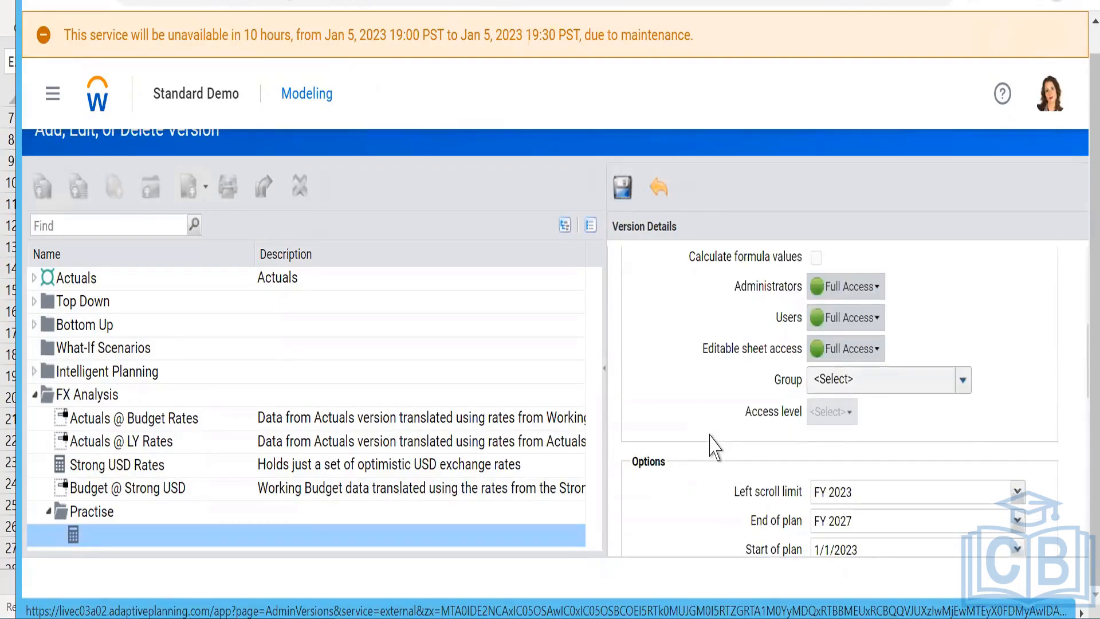
pyautogui.scroll(2, 715, 447)
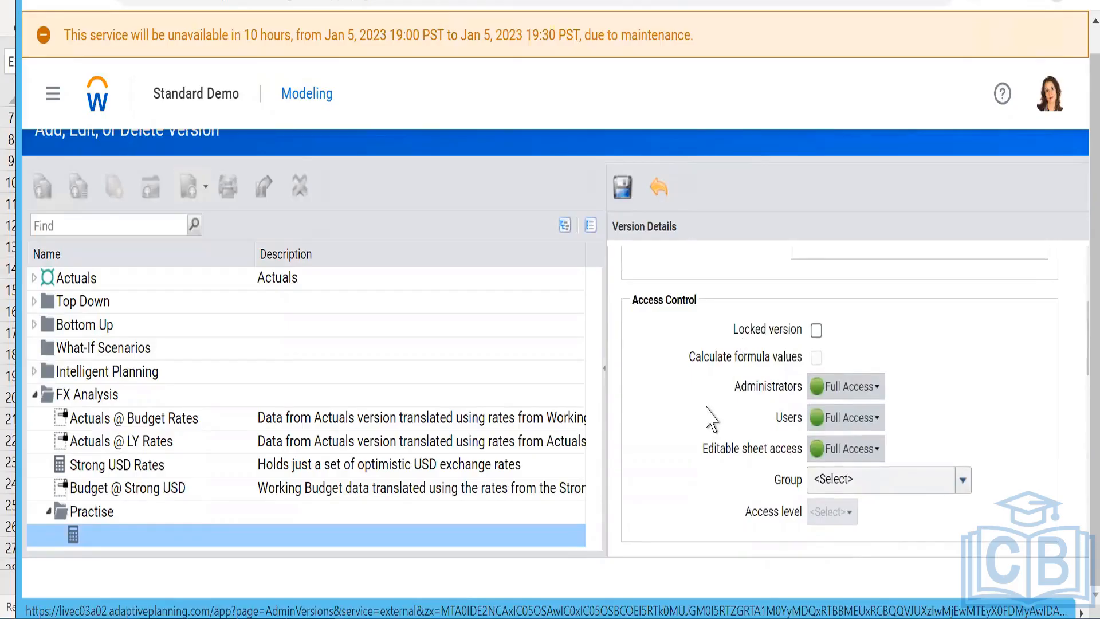
pyautogui.scroll(-1, 712, 423)
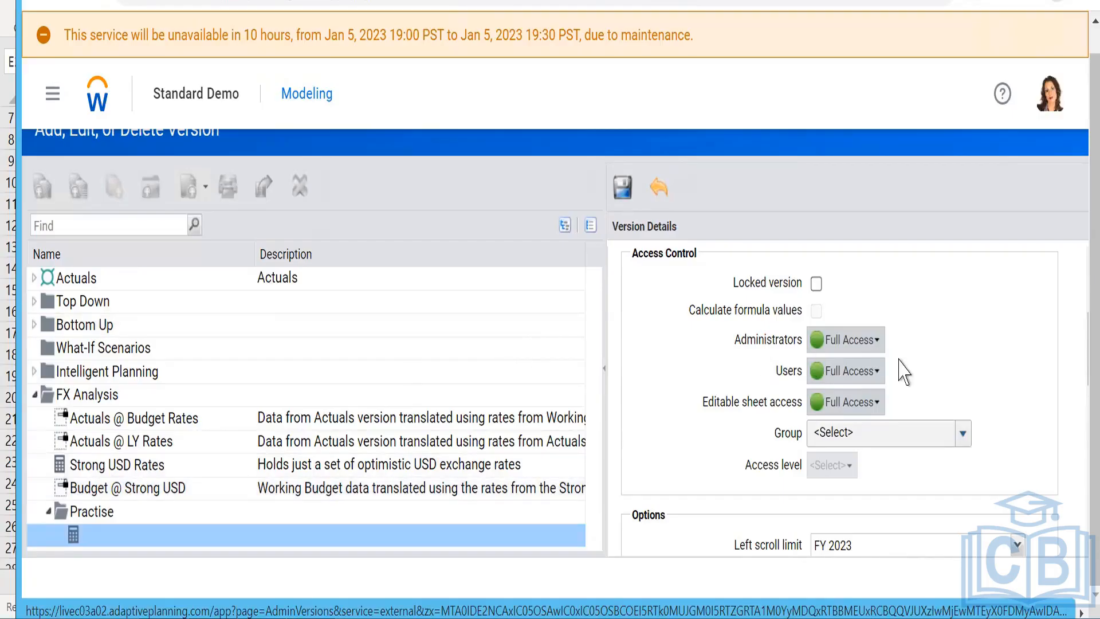
pyautogui.click(899, 437)
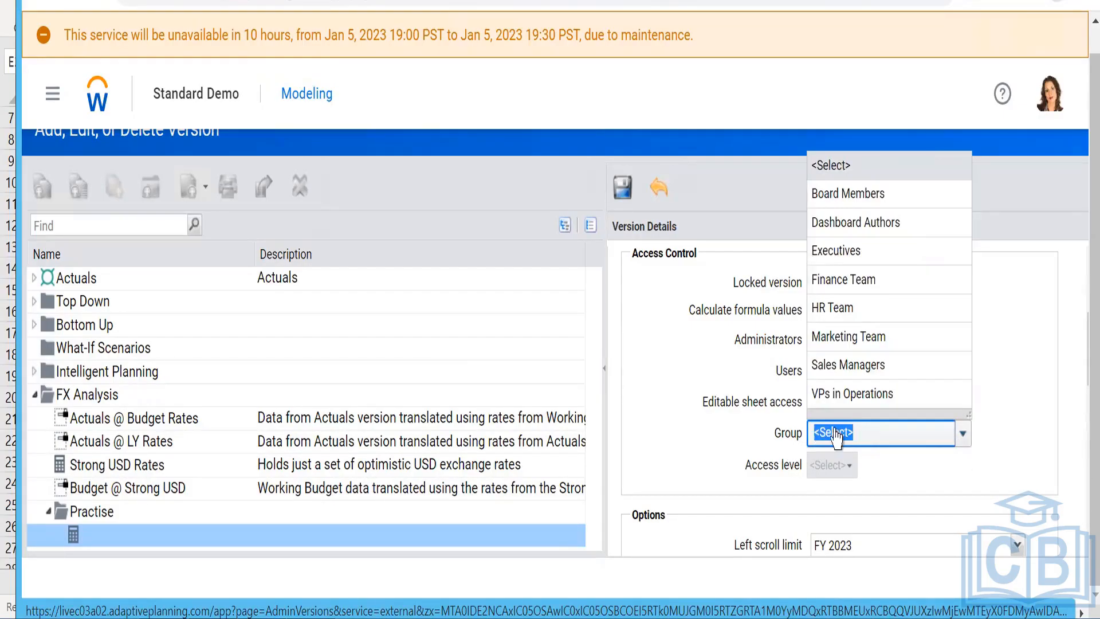
pyautogui.click(861, 197)
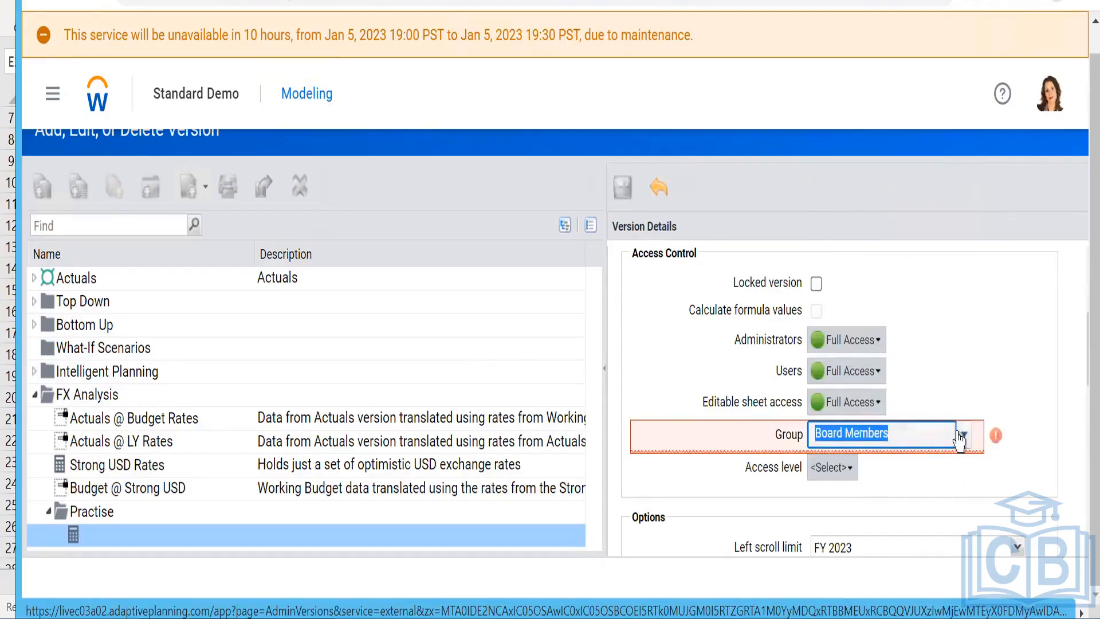
pyautogui.moveTo(998, 439)
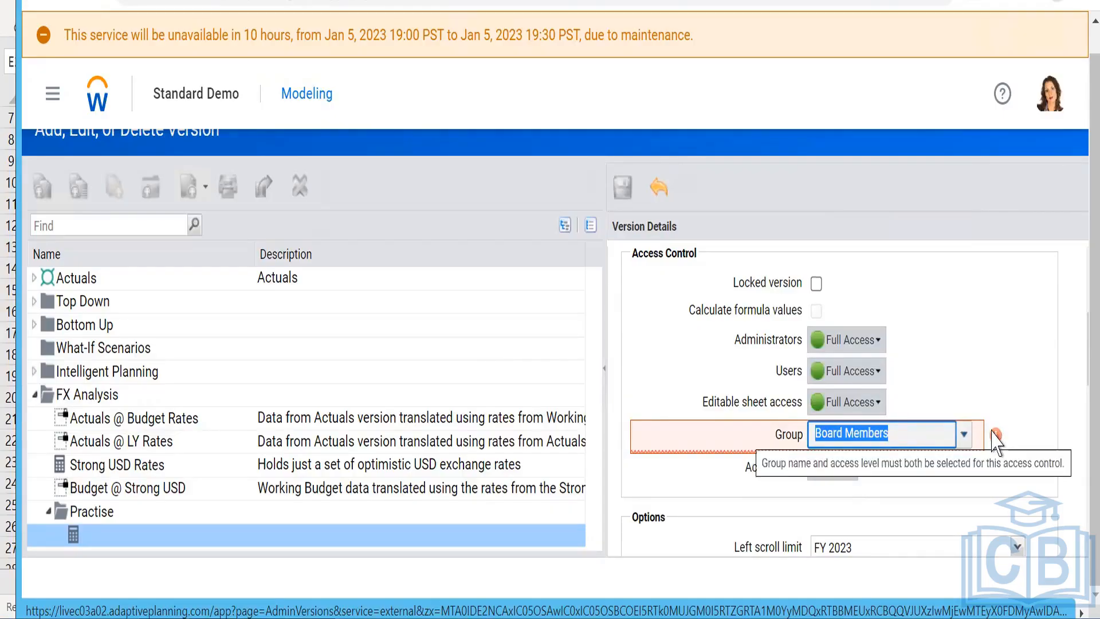
pyautogui.scroll(-4, 997, 442)
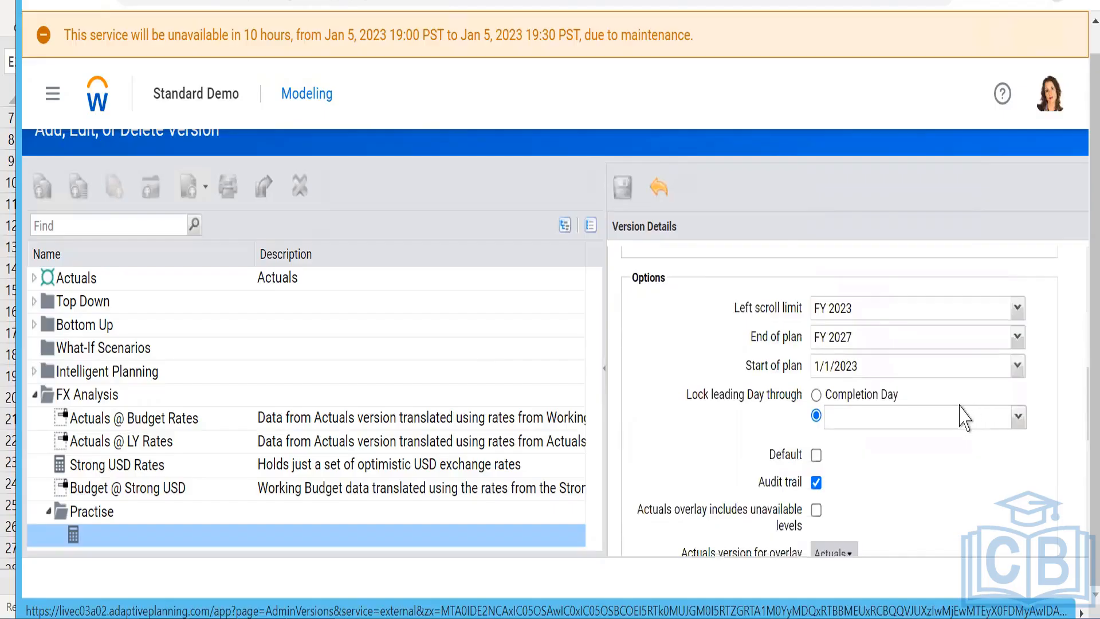
pyautogui.scroll(4, 962, 417)
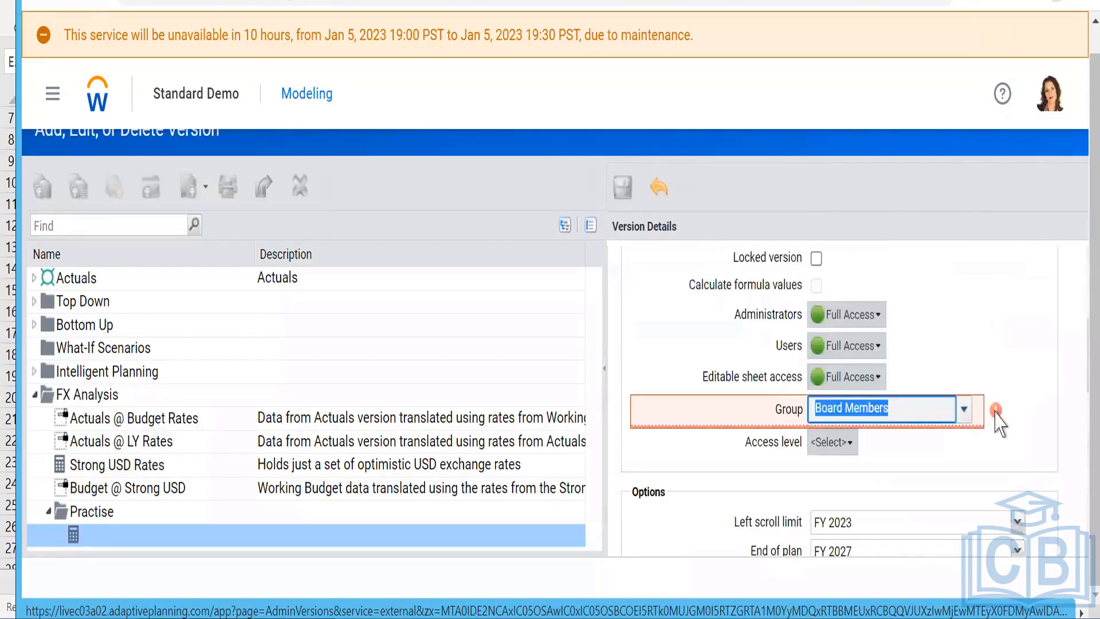
pyautogui.moveTo(996, 410)
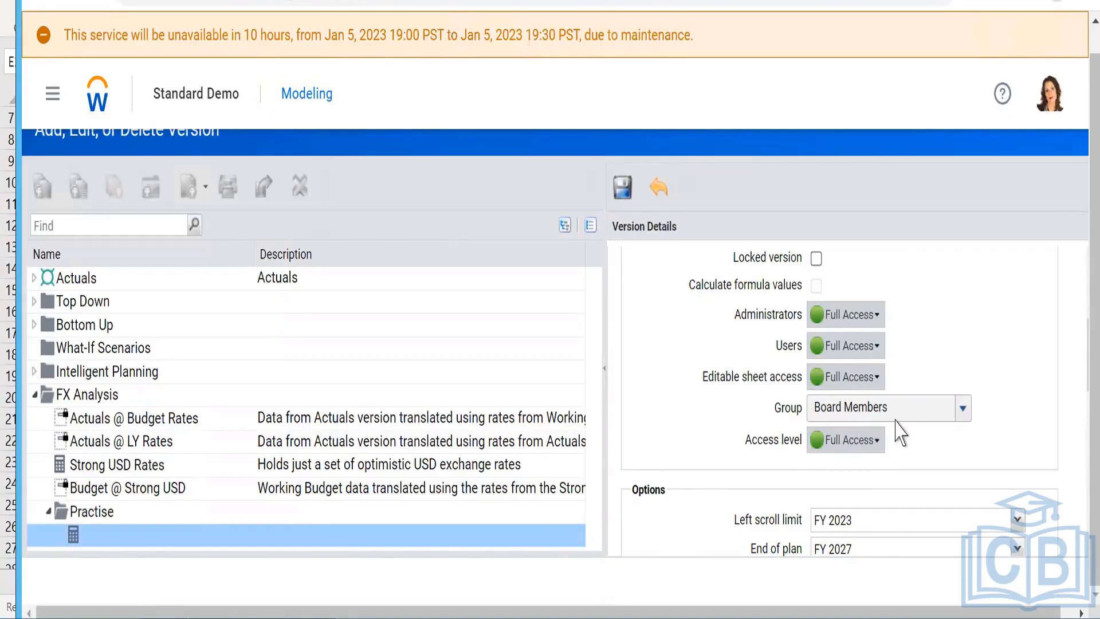
# Clear the Board Members group from the new version's access control by resetting Group to <Select>.
pyautogui.click(967, 418)
pyautogui.click(843, 140)
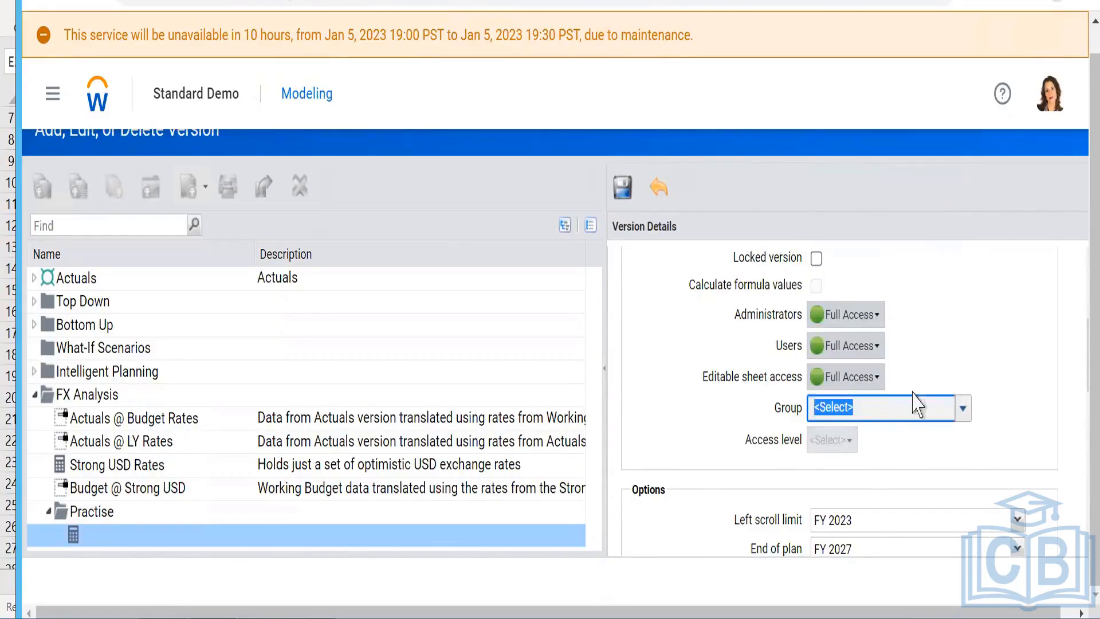
pyautogui.click(954, 367)
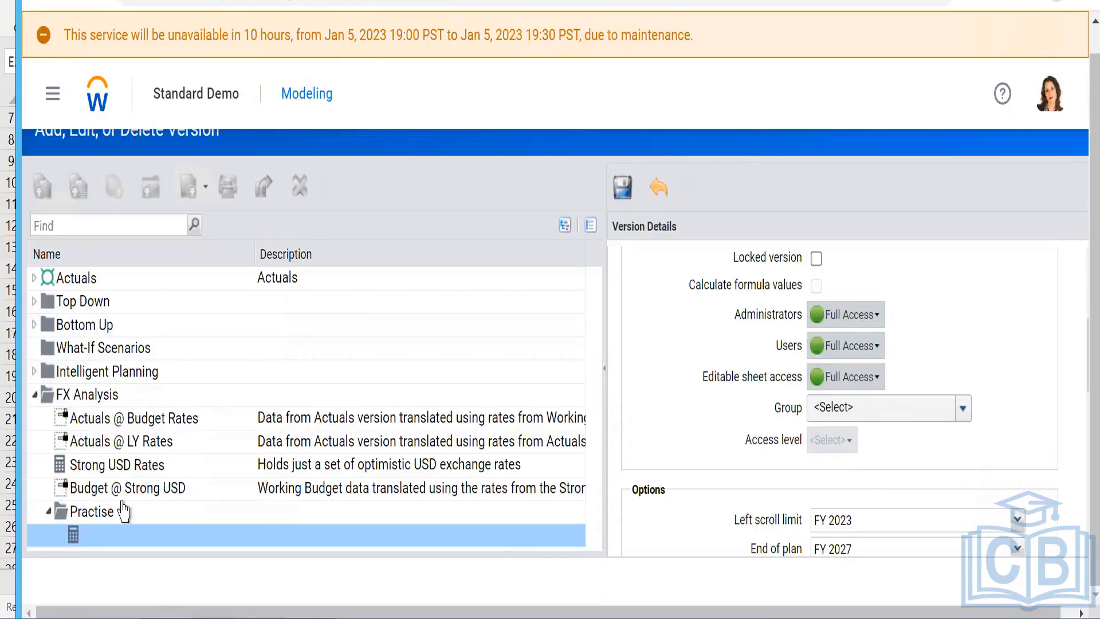
pyautogui.scroll(-1, 837, 482)
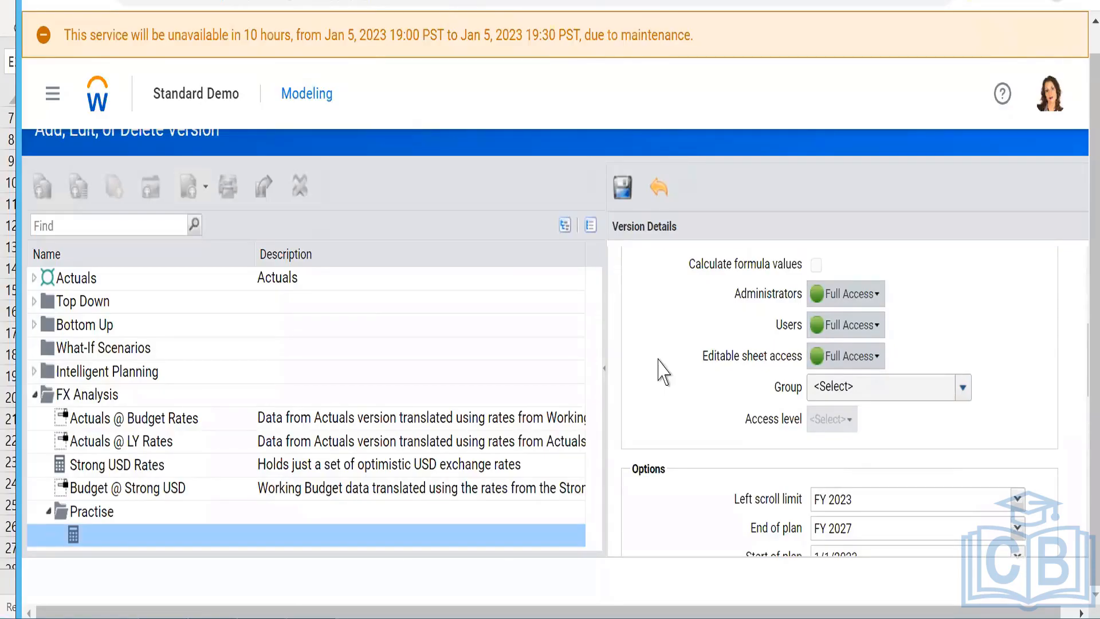
# Save the new Practise Budget 2023 version and review its general details and access control.
pyautogui.scroll(-1, 658, 368)
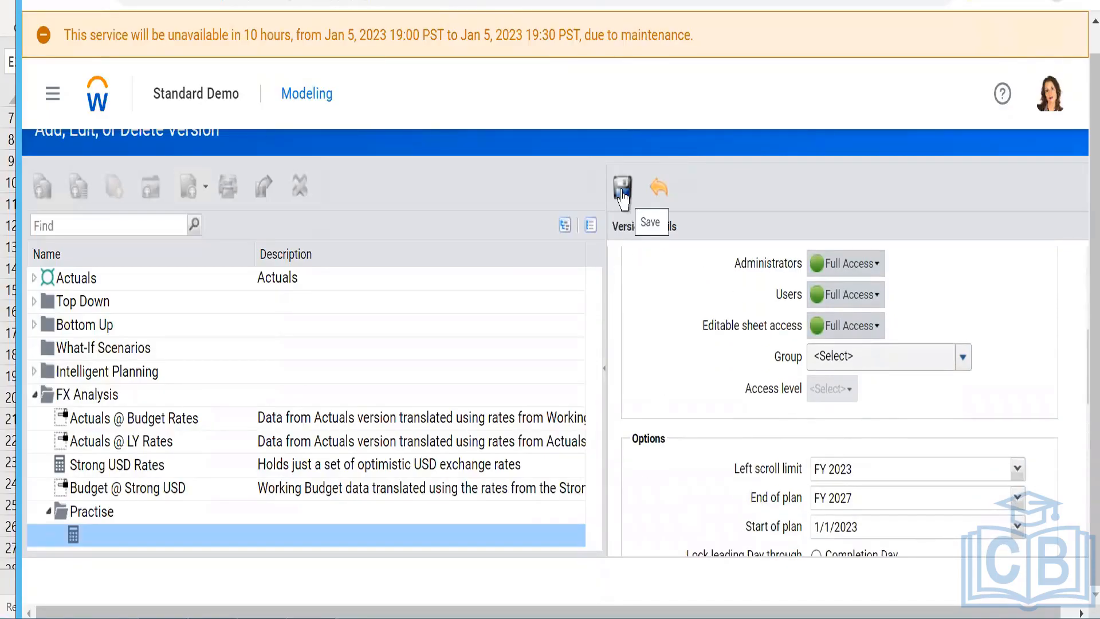
pyautogui.click(623, 195)
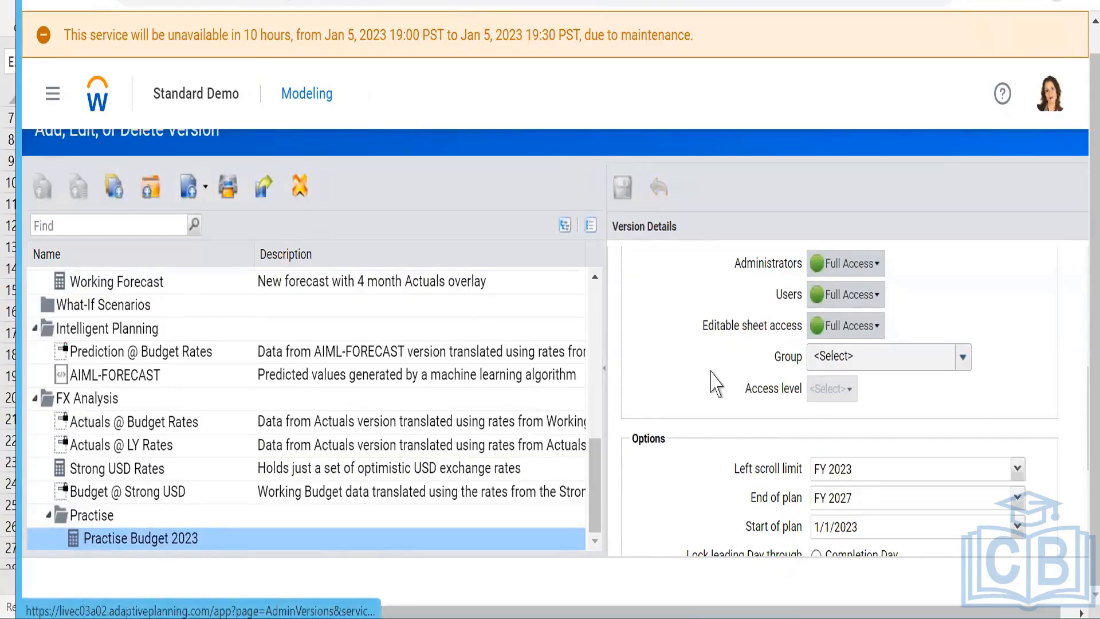
pyautogui.scroll(5, 715, 383)
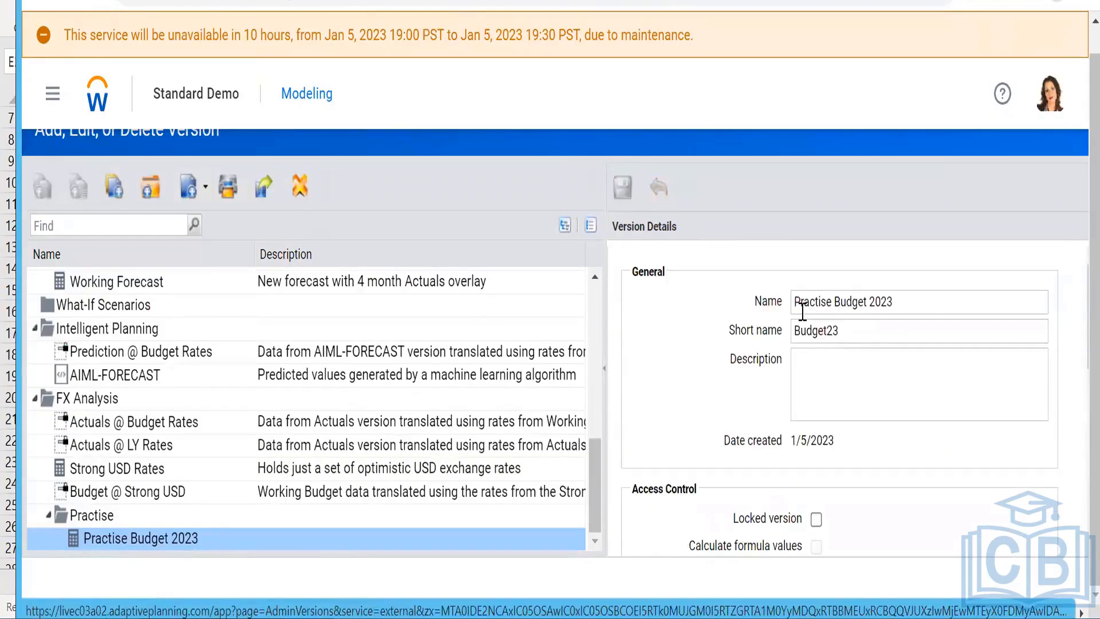
pyautogui.scroll(-2, 786, 395)
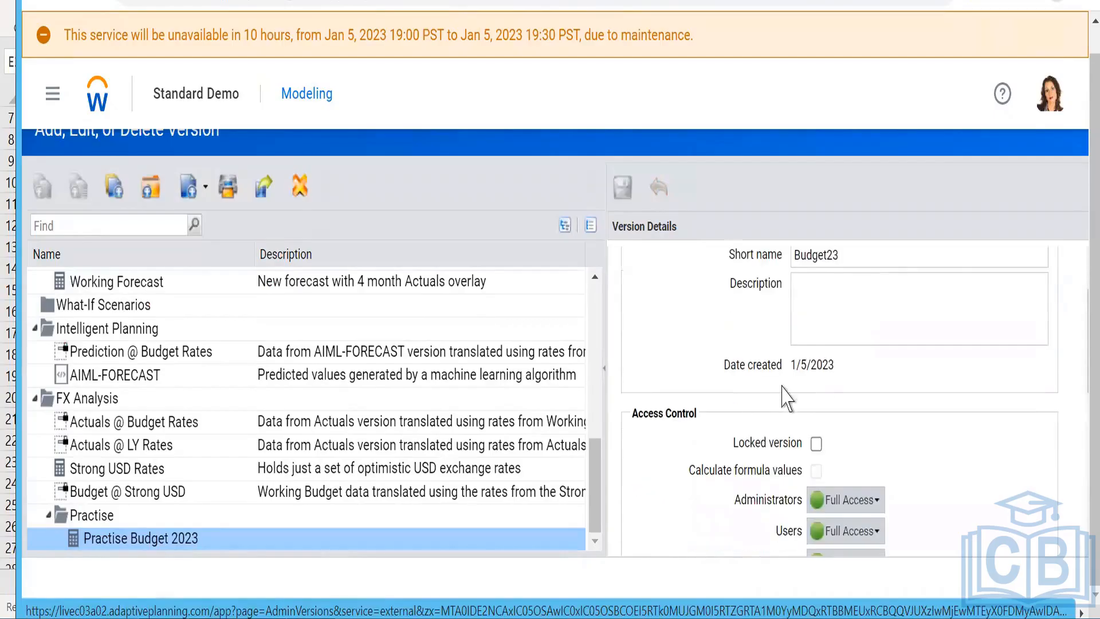
pyautogui.scroll(-4, 802, 378)
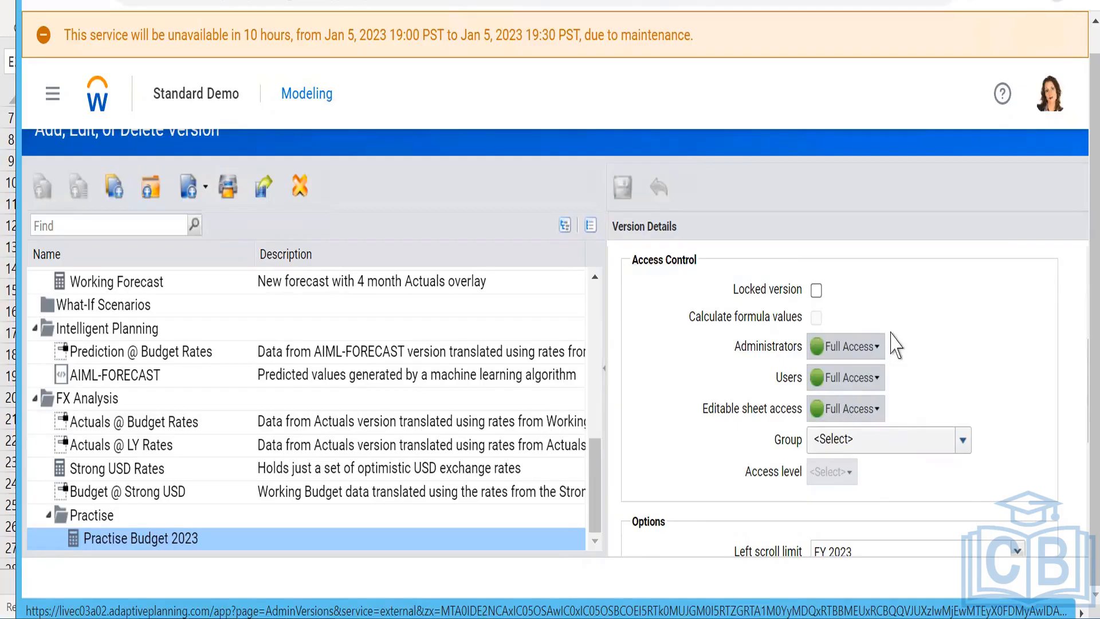
# Try Hidden and Locked as the Users access level for Practise Budget 2023, and set it back to Full Access.
pyautogui.click(872, 384)
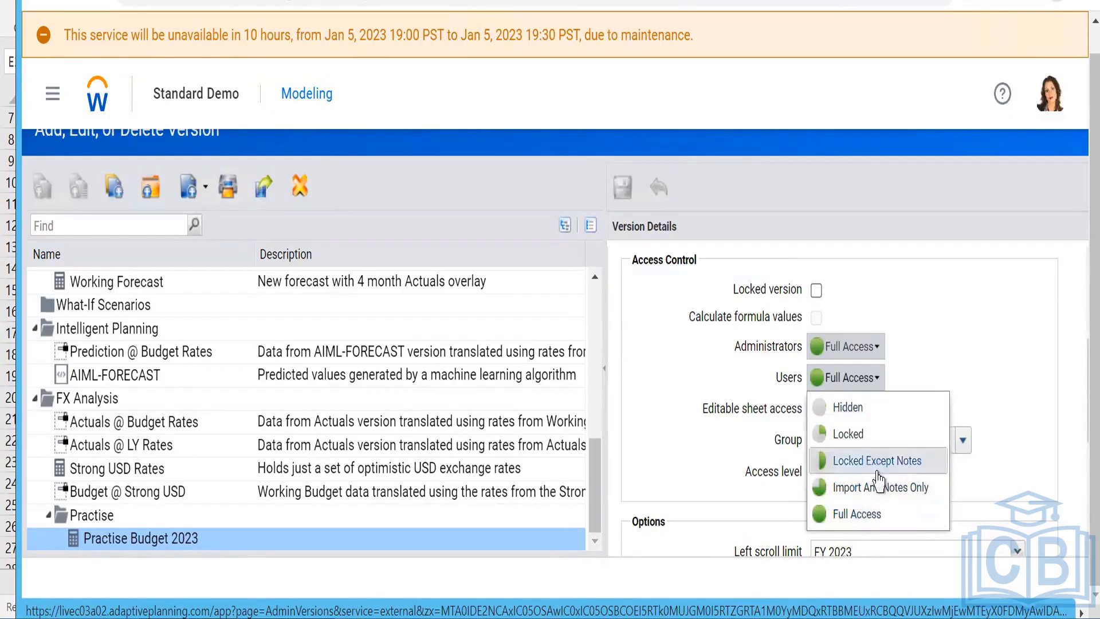
pyautogui.click(848, 407)
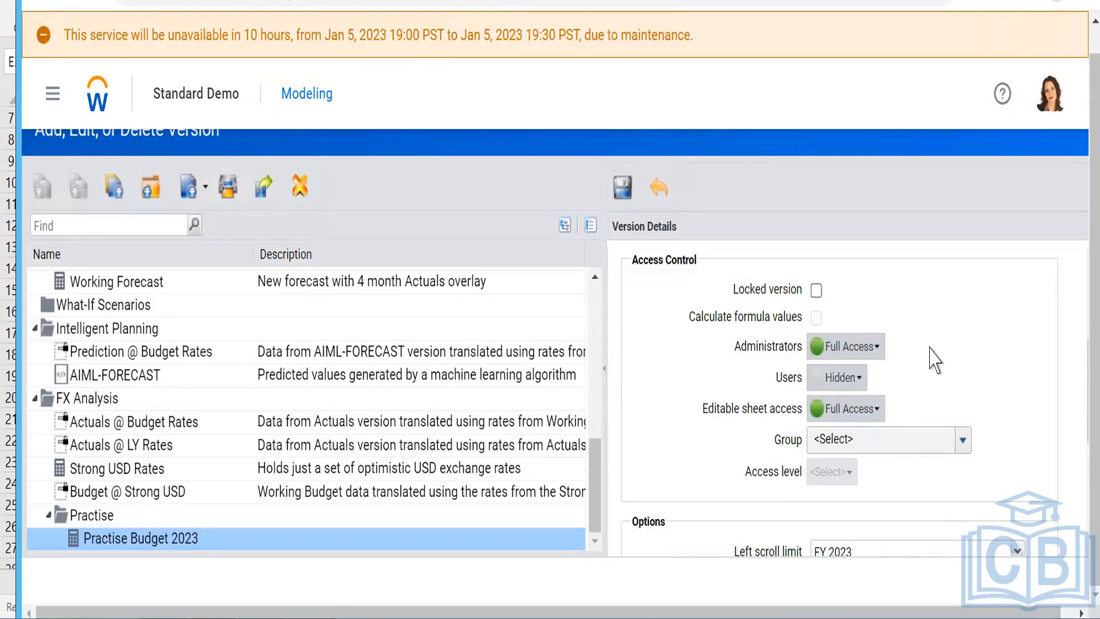
pyautogui.click(862, 388)
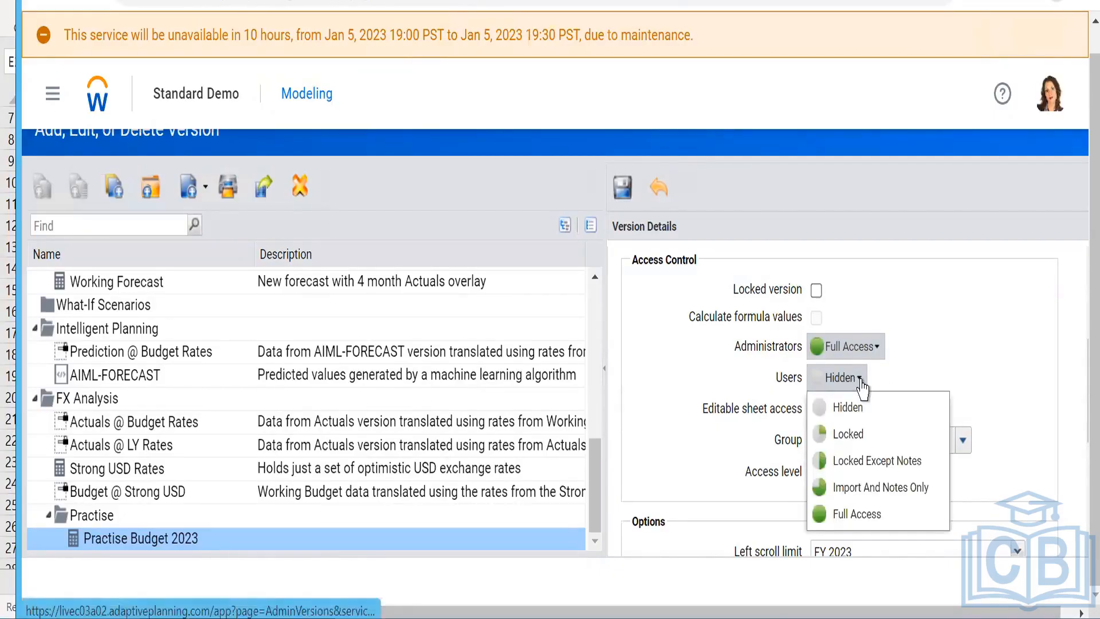
pyautogui.click(865, 434)
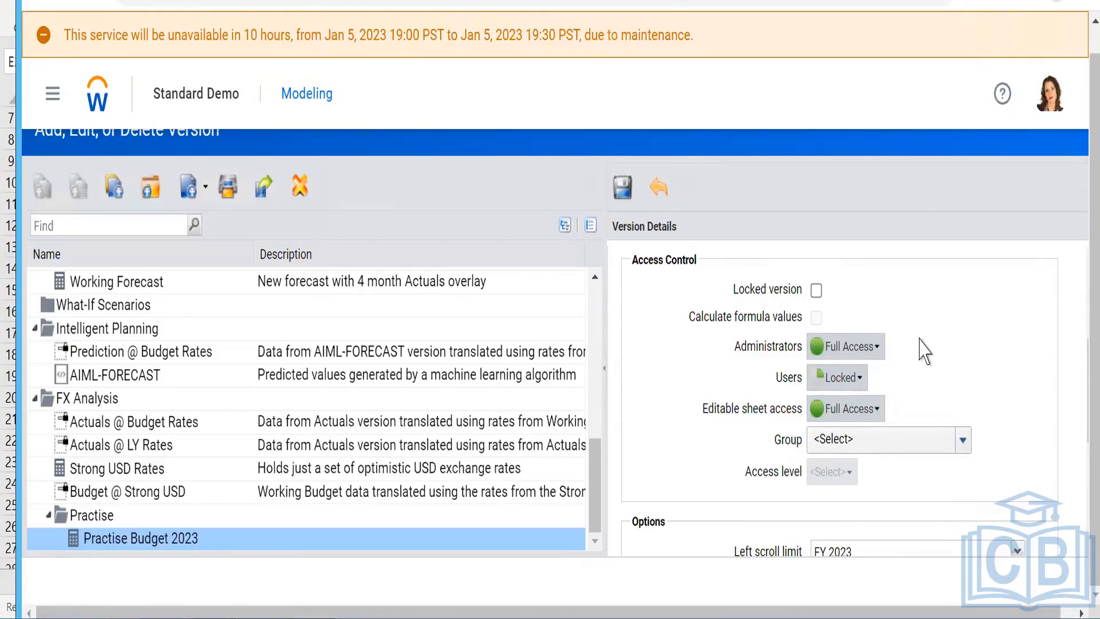
pyautogui.click(856, 379)
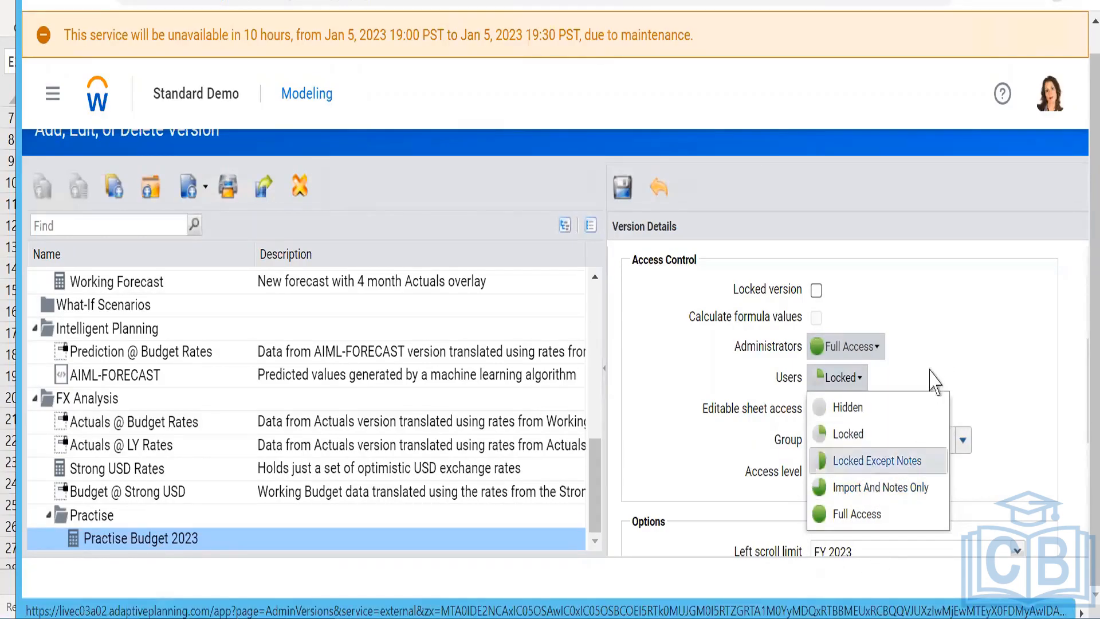
pyautogui.click(862, 378)
pyautogui.click(857, 378)
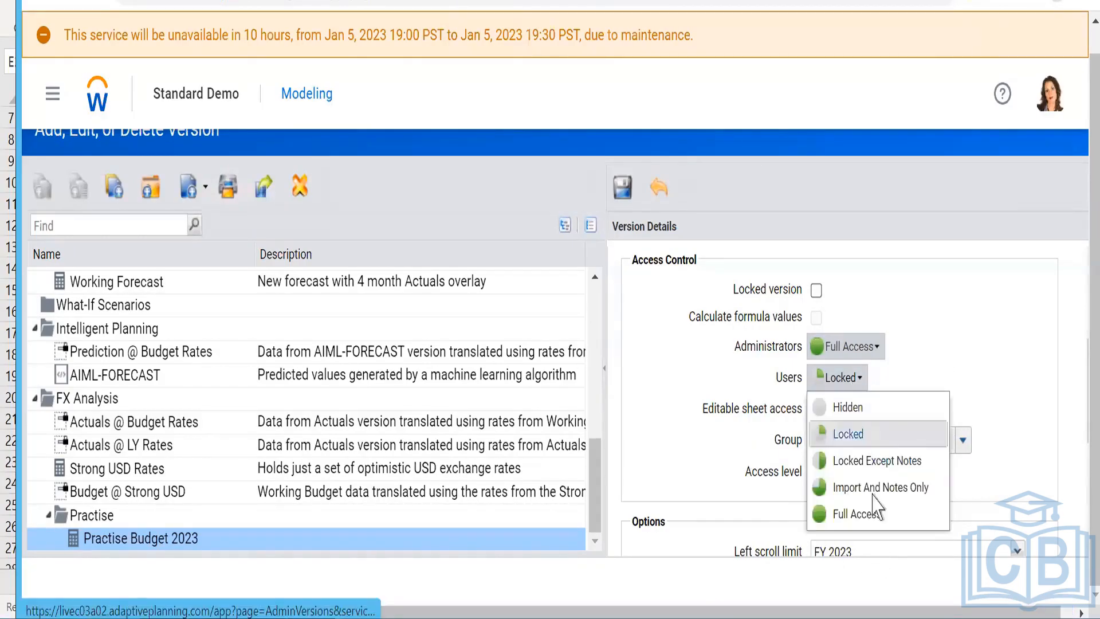
pyautogui.click(857, 514)
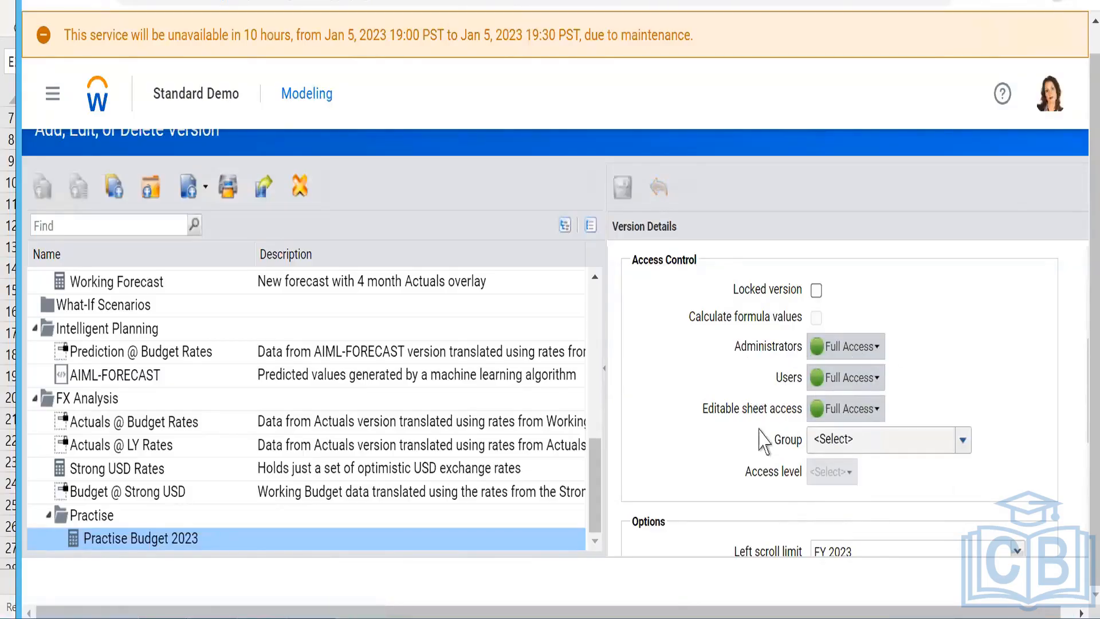
# Review the options of Practise Budget 2023 and open the Versions page in a separate browser tab.
pyautogui.scroll(-5, 723, 410)
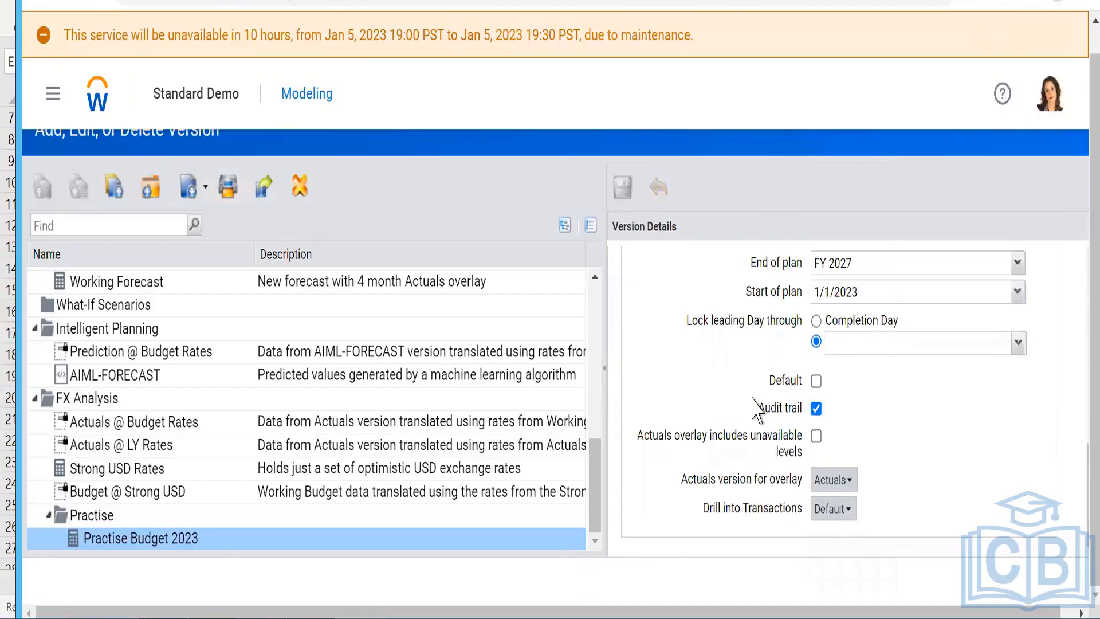
pyautogui.scroll(2, 756, 410)
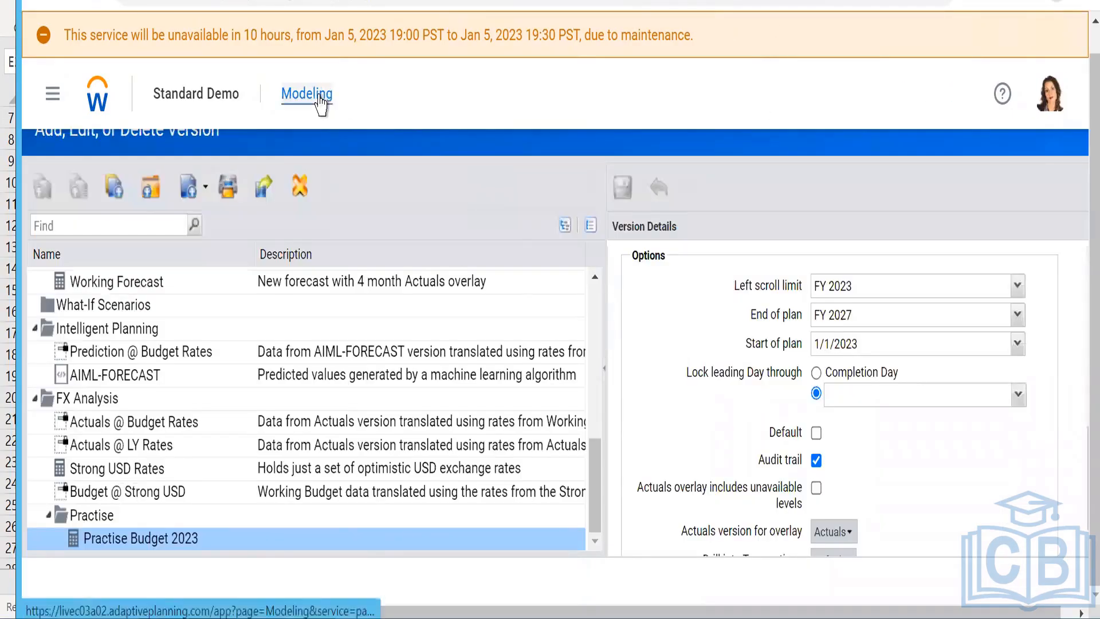
pyautogui.rightClick(319, 99)
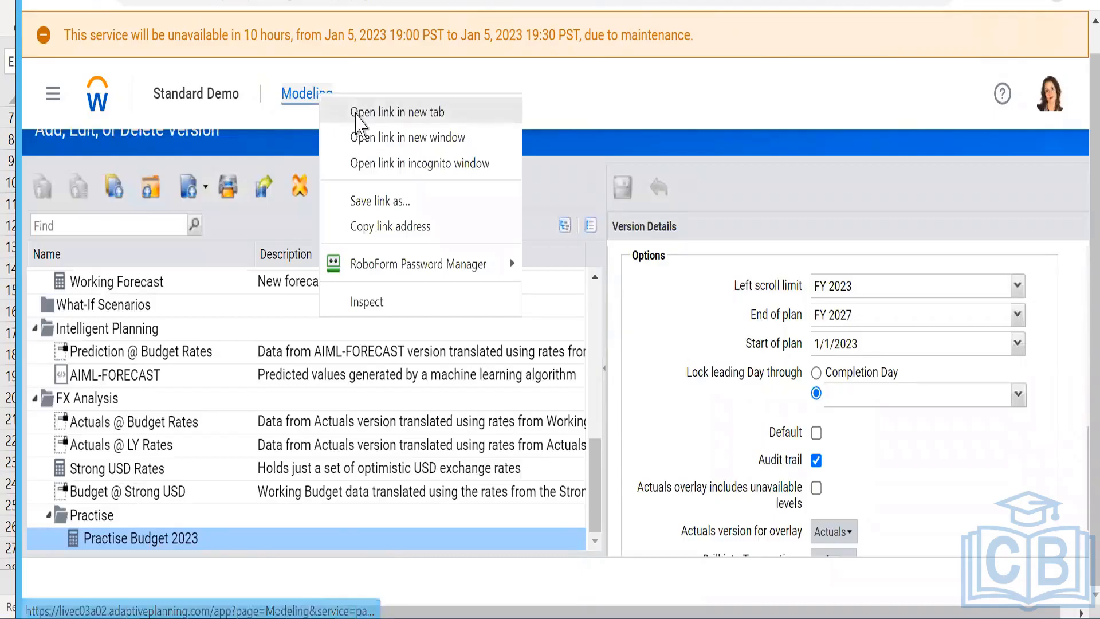
pyautogui.click(360, 114)
pyautogui.hotkey('ctrl', 'Tab')
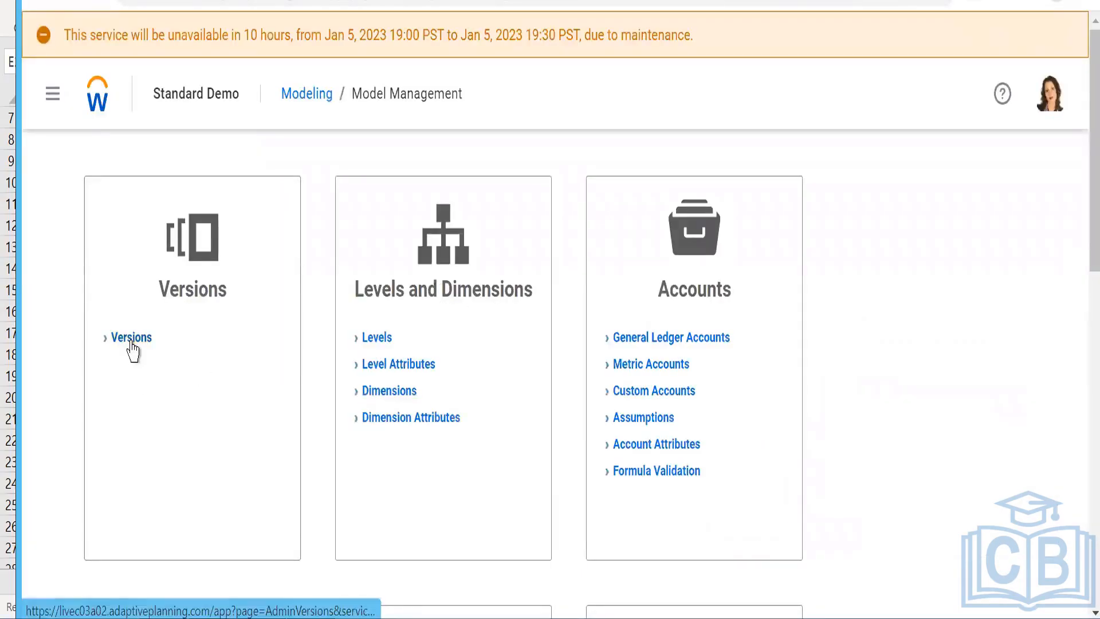
pyautogui.click(129, 340)
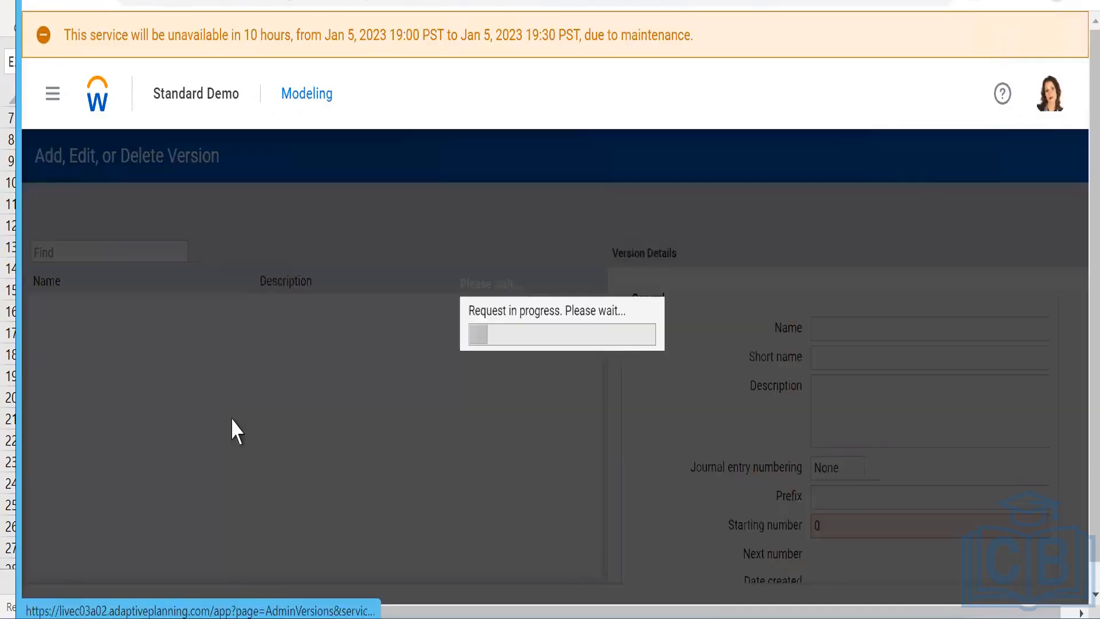
# Set the start of plan of the Bottom Up folder's Working Budget version to 1/2/2021 and save the version.
pyautogui.scroll(-5, 166, 470)
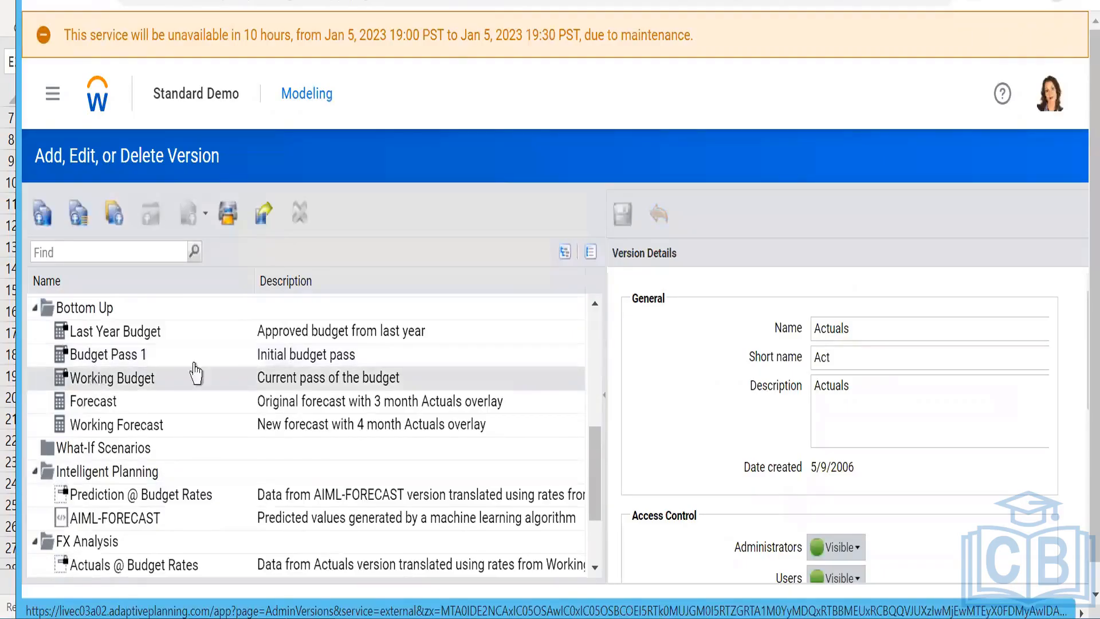
pyautogui.click(95, 379)
pyautogui.scroll(-5, 842, 482)
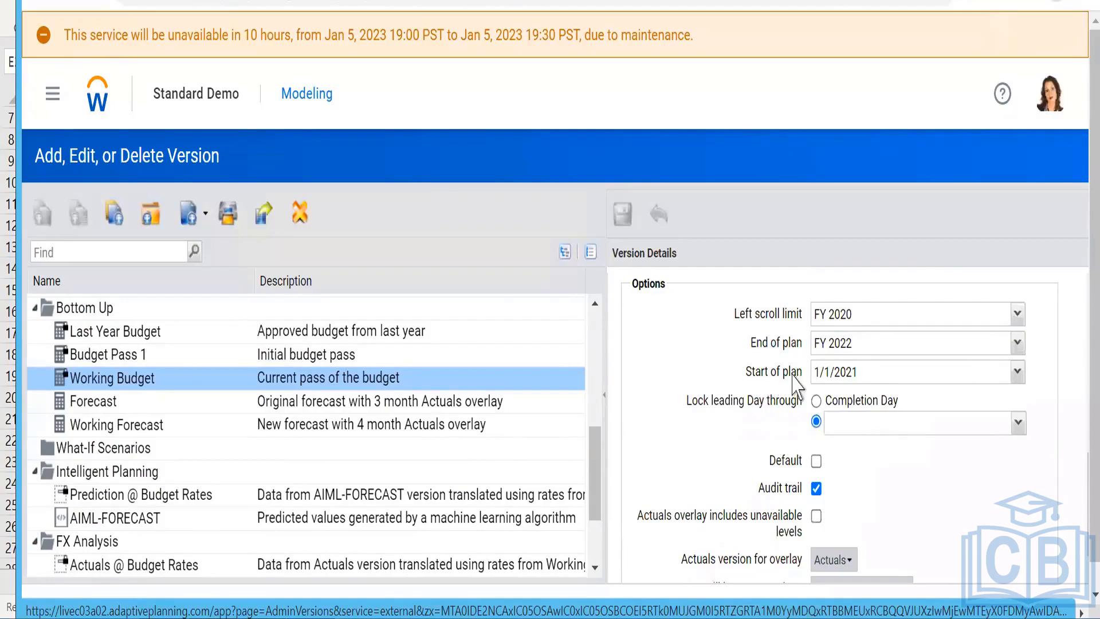
pyautogui.click(1017, 374)
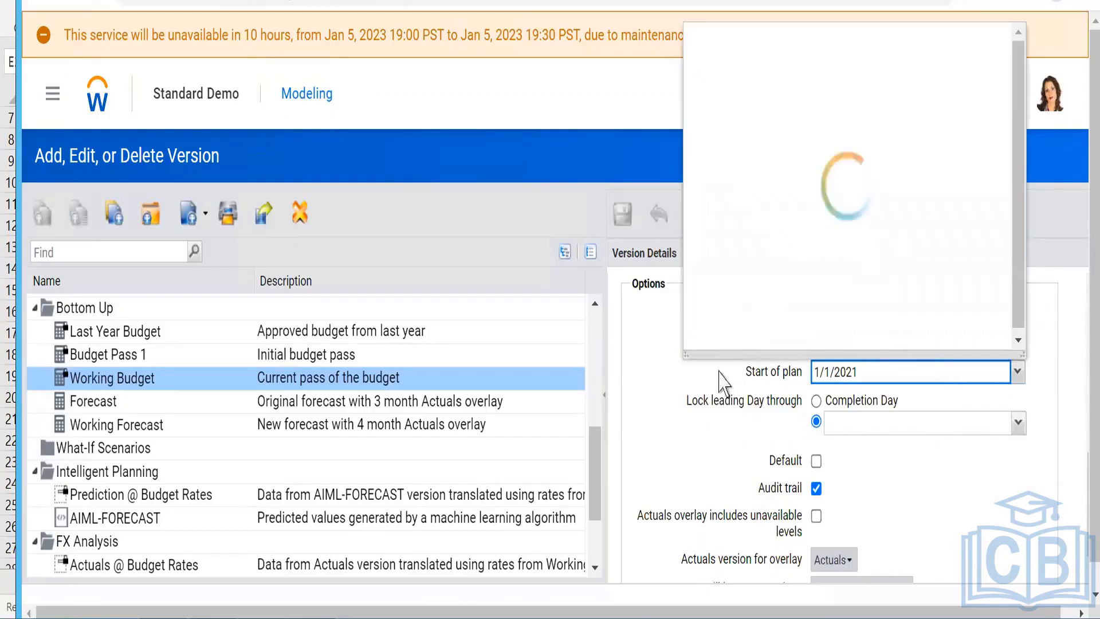
pyautogui.click(675, 412)
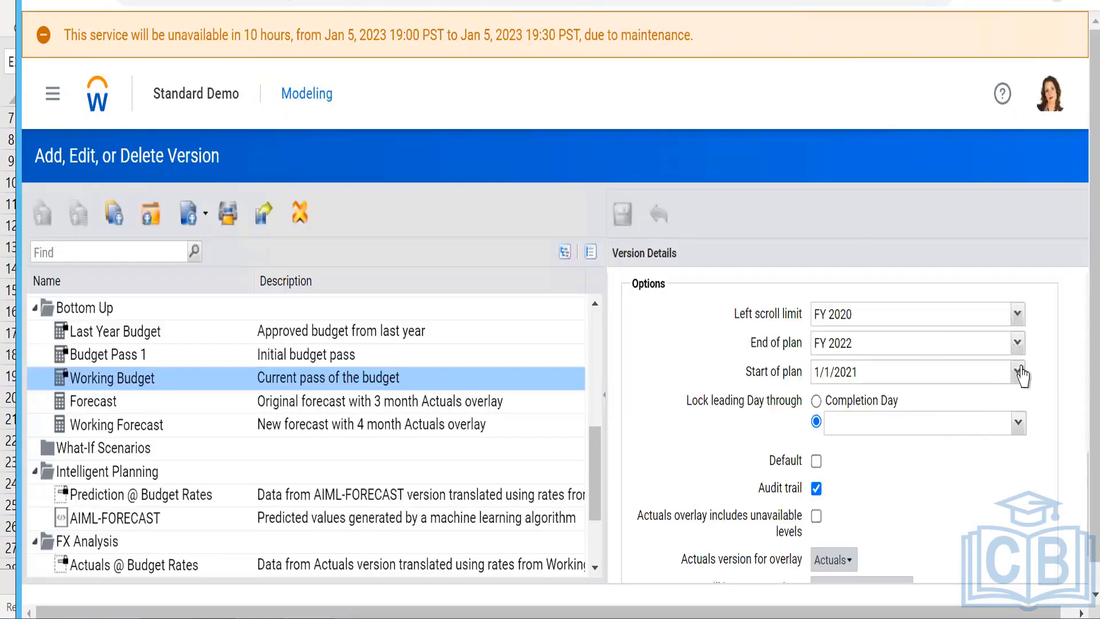
pyautogui.click(1017, 375)
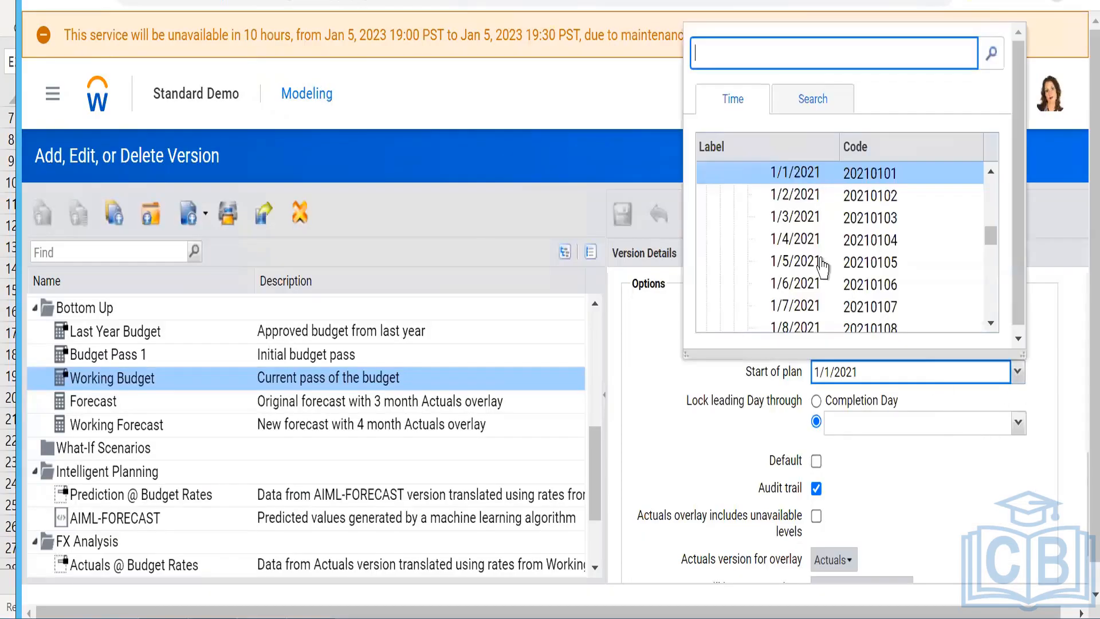
pyautogui.click(782, 196)
pyautogui.click(624, 217)
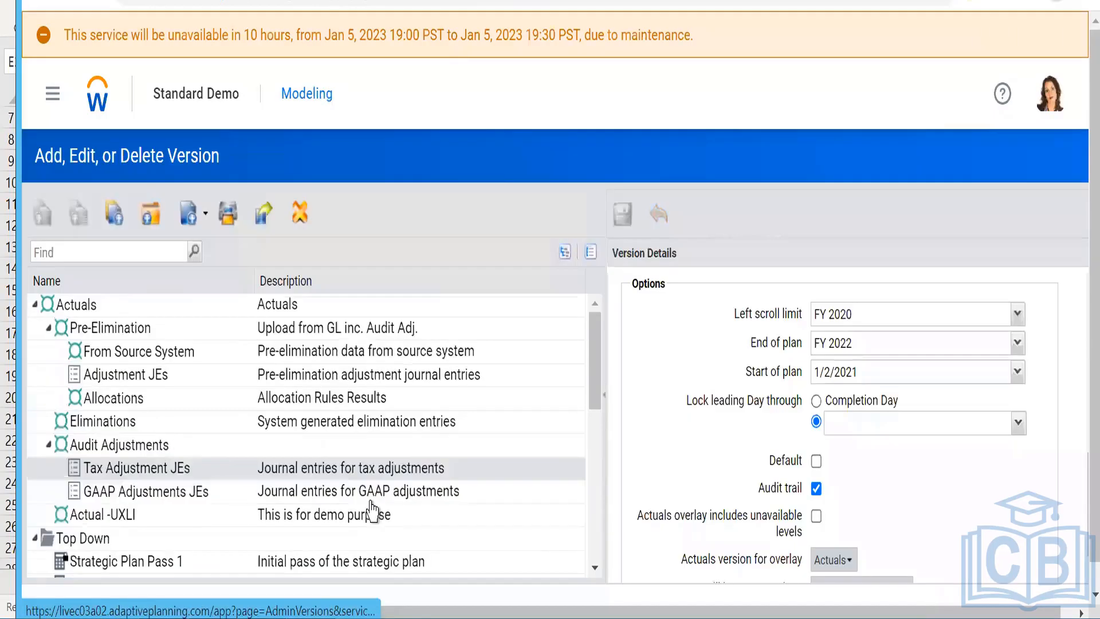
# Reselect Working Budget, refresh the P&L sheet for that version and examine its time columns.
pyautogui.scroll(-5, 166, 501)
pyautogui.click(154, 484)
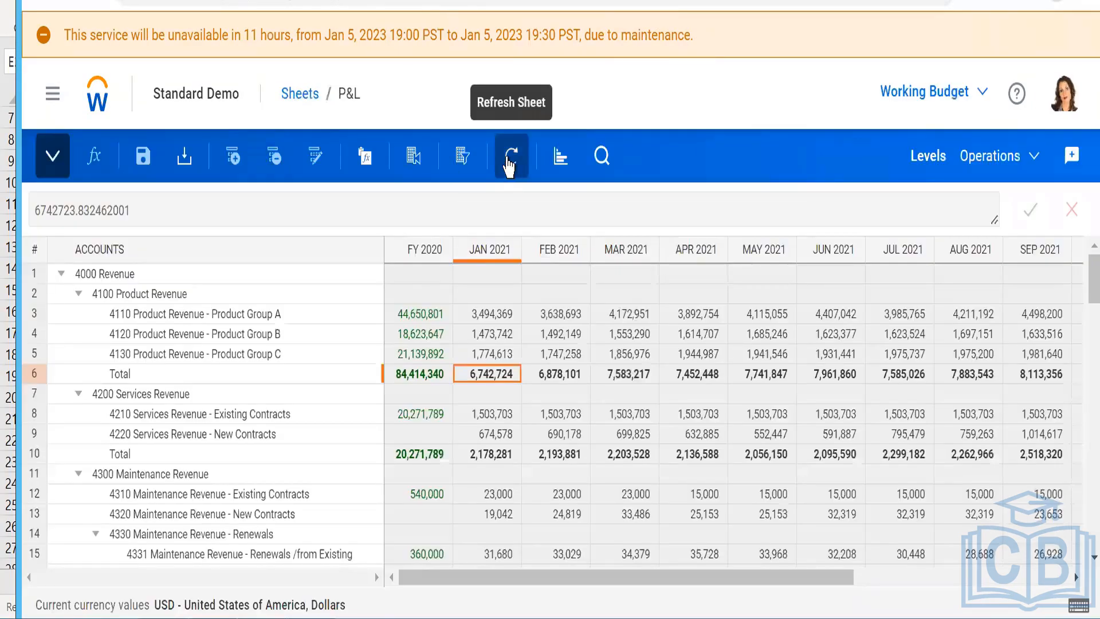
pyautogui.click(510, 166)
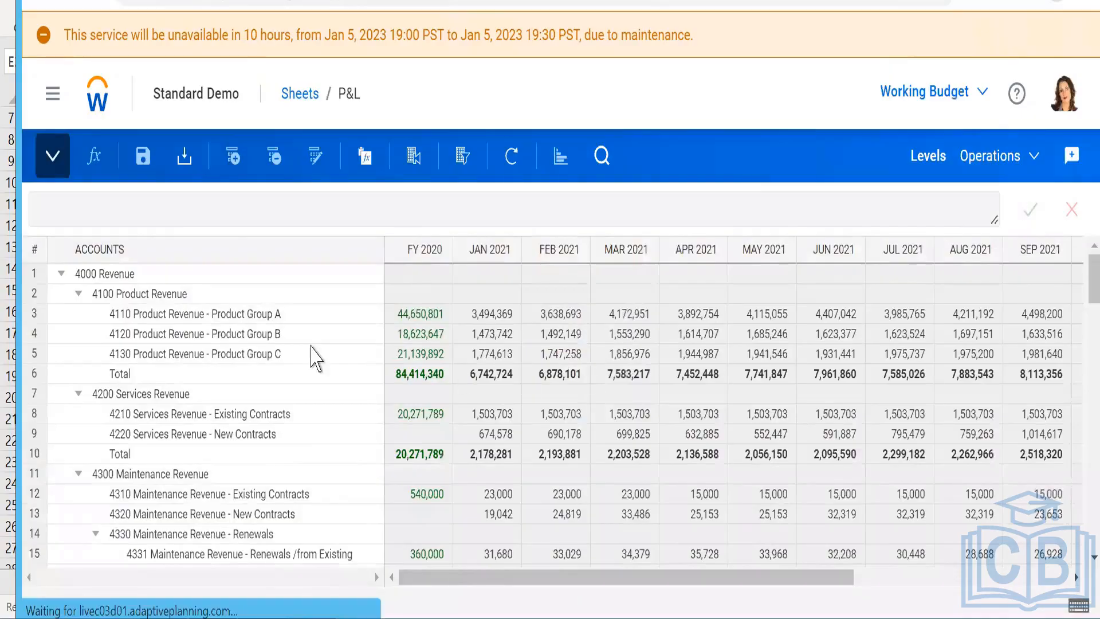
pyautogui.click(92, 5)
pyautogui.click(636, 162)
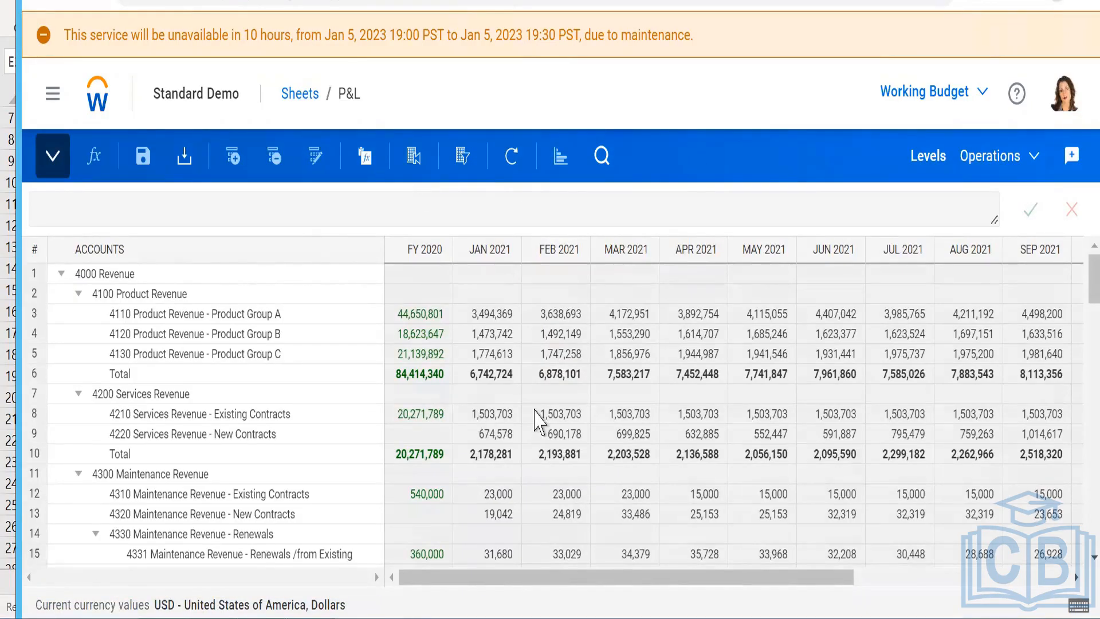
pyautogui.scroll(-1, 537, 410)
pyautogui.scroll(1, 537, 410)
pyautogui.click(404, 613)
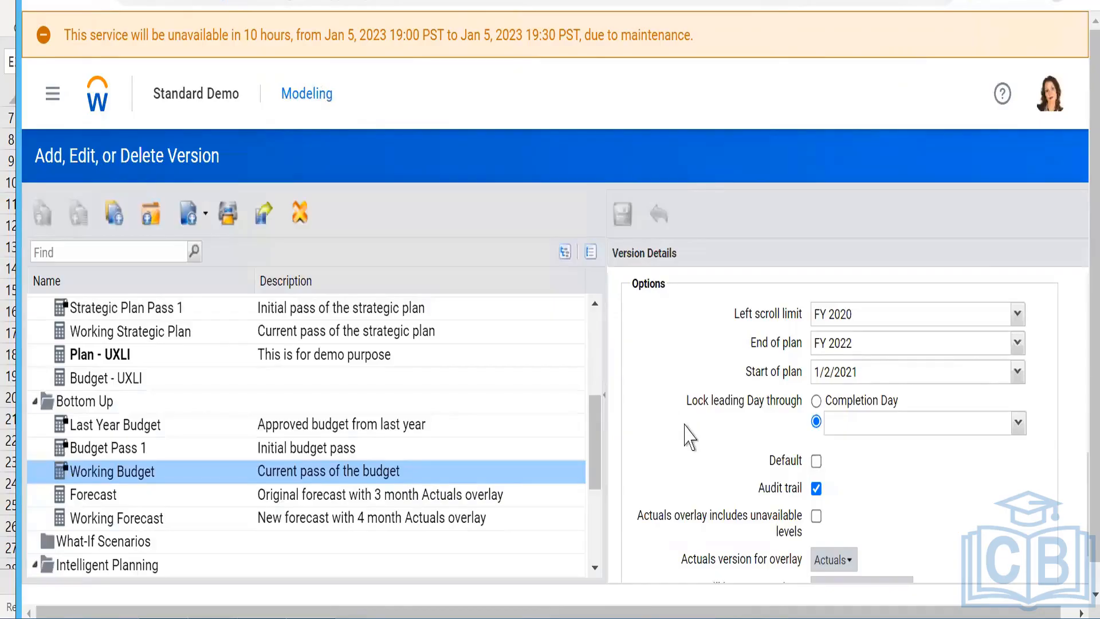
# Review the access control and options of Working Budget and compare them with the P&L sheet's columns.
pyautogui.scroll(5, 690, 444)
pyautogui.scroll(-3, 691, 444)
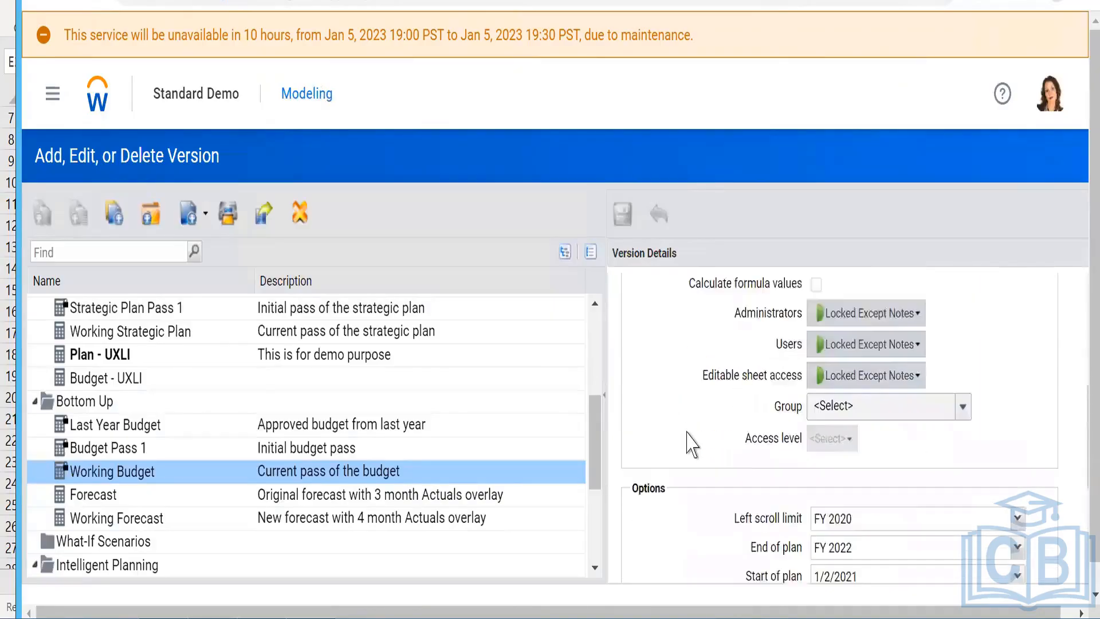
pyautogui.scroll(-3, 692, 444)
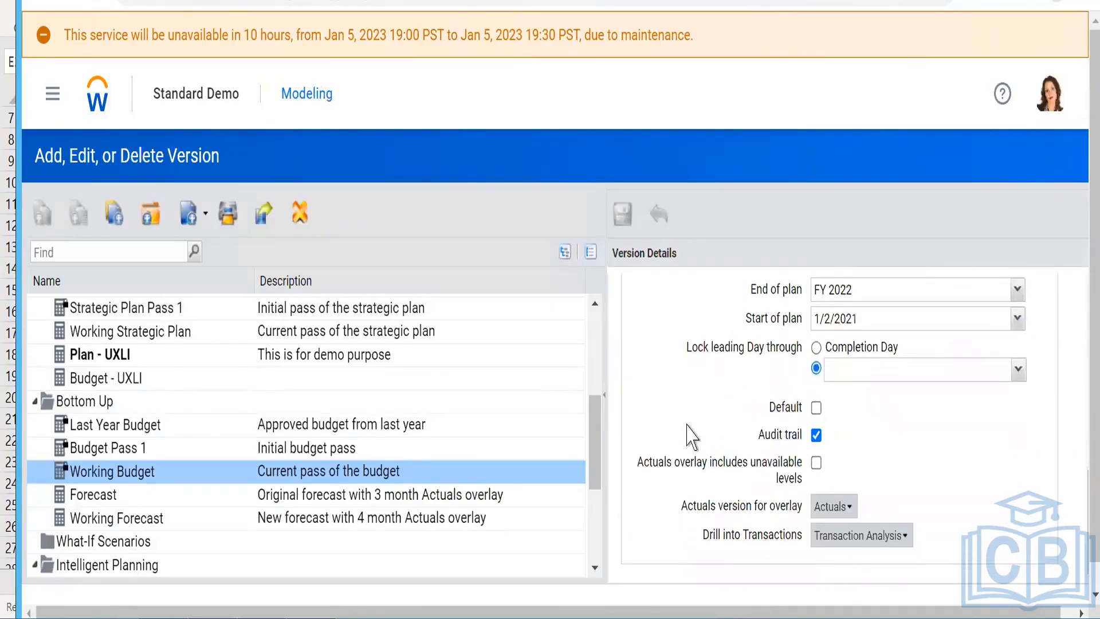
pyautogui.scroll(-1, 705, 418)
pyautogui.scroll(2, 720, 401)
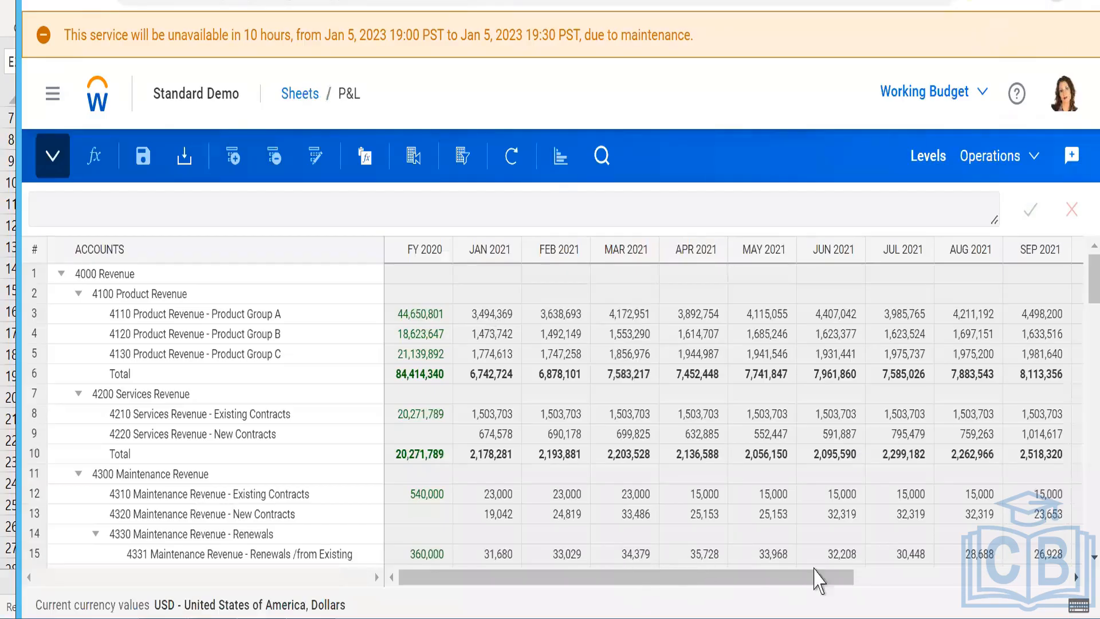
pyautogui.scroll(-1, 883, 567)
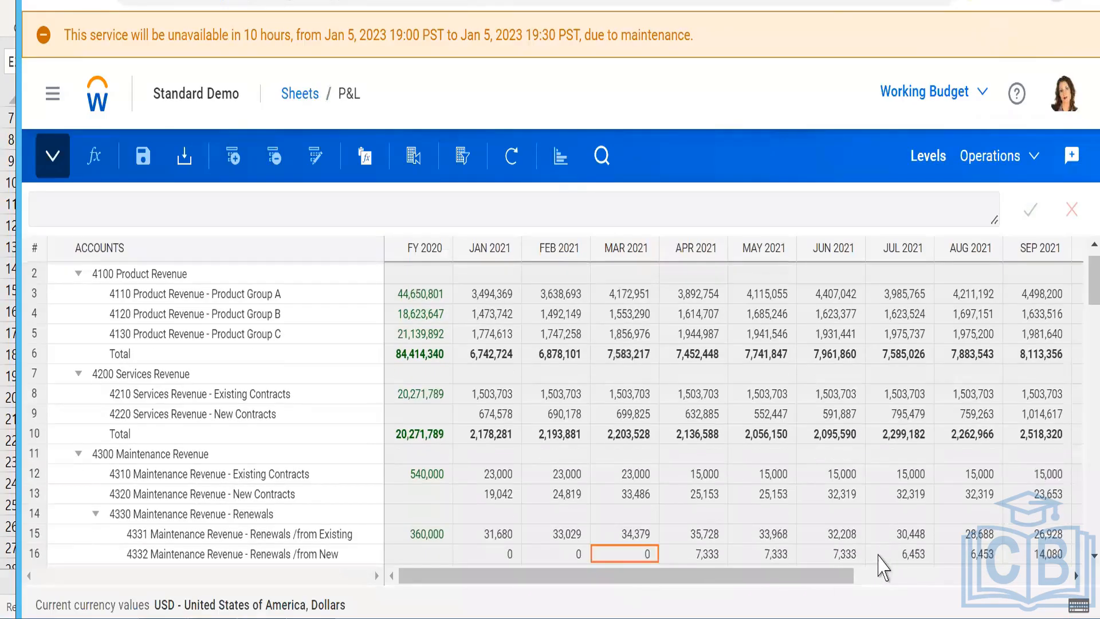
pyautogui.keyDown('shift'); pyautogui.click(878, 555); pyautogui.keyUp('shift')
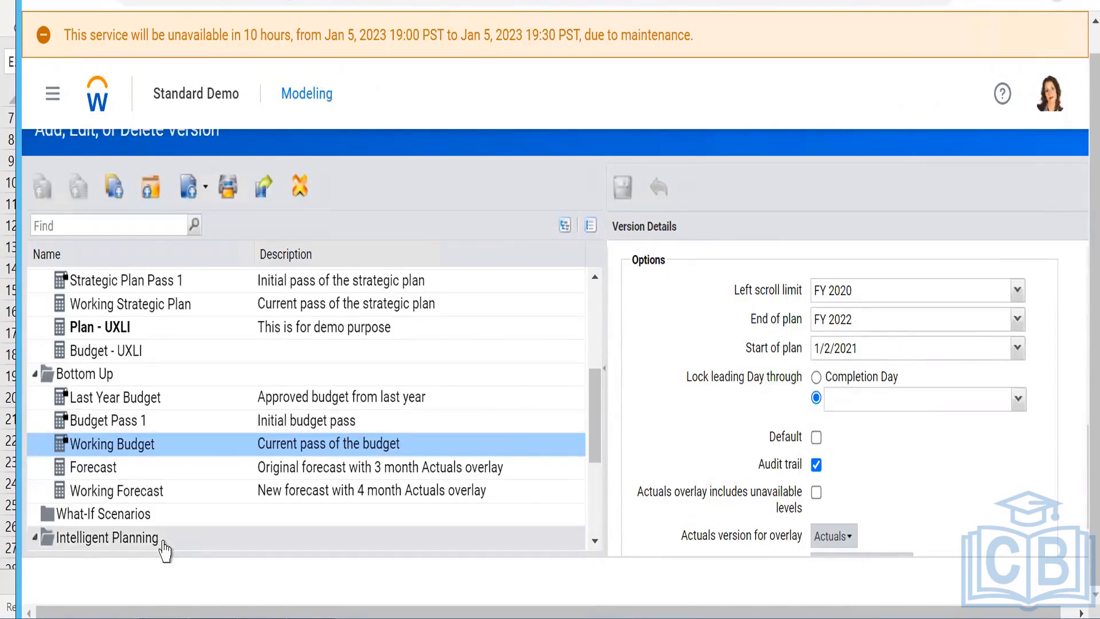
# Set the end of plan of the Practise Budget 2023 version to FY 2023.
pyautogui.scroll(-3, 164, 547)
pyautogui.click(126, 541)
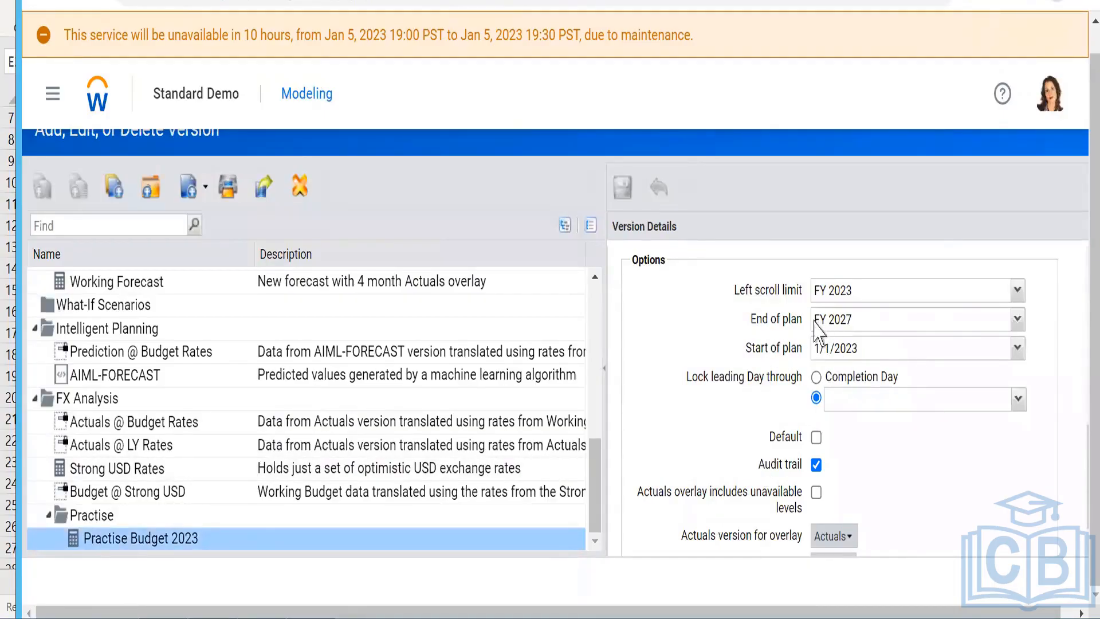
pyautogui.click(1018, 324)
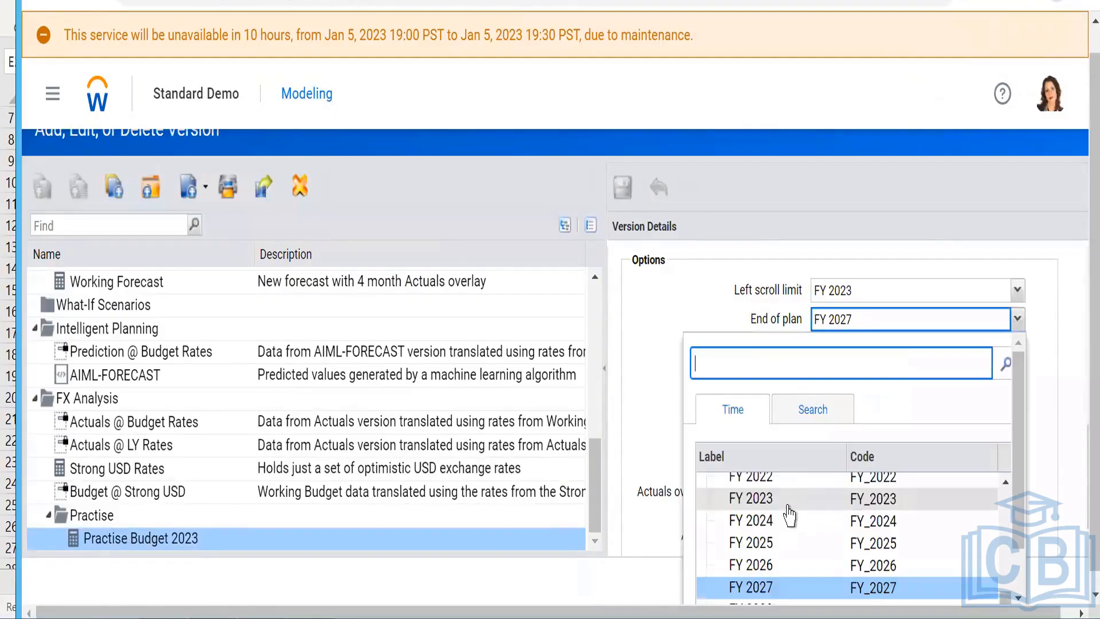
pyautogui.click(745, 480)
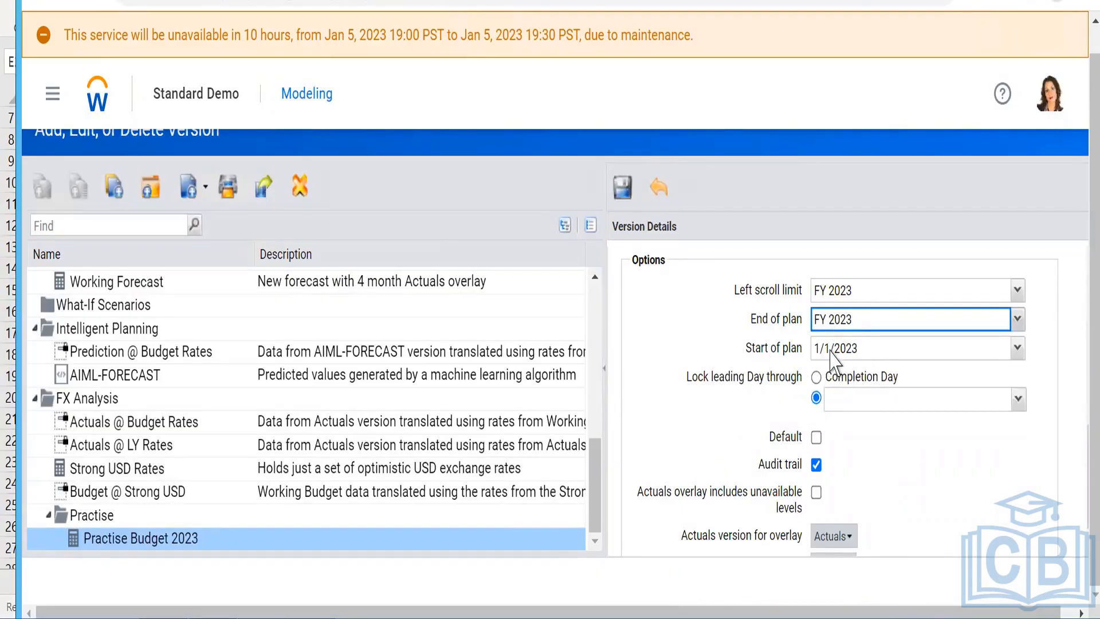
# Save the Practise Budget 2023 version and accept moving its end date earlier.
pyautogui.click(629, 191)
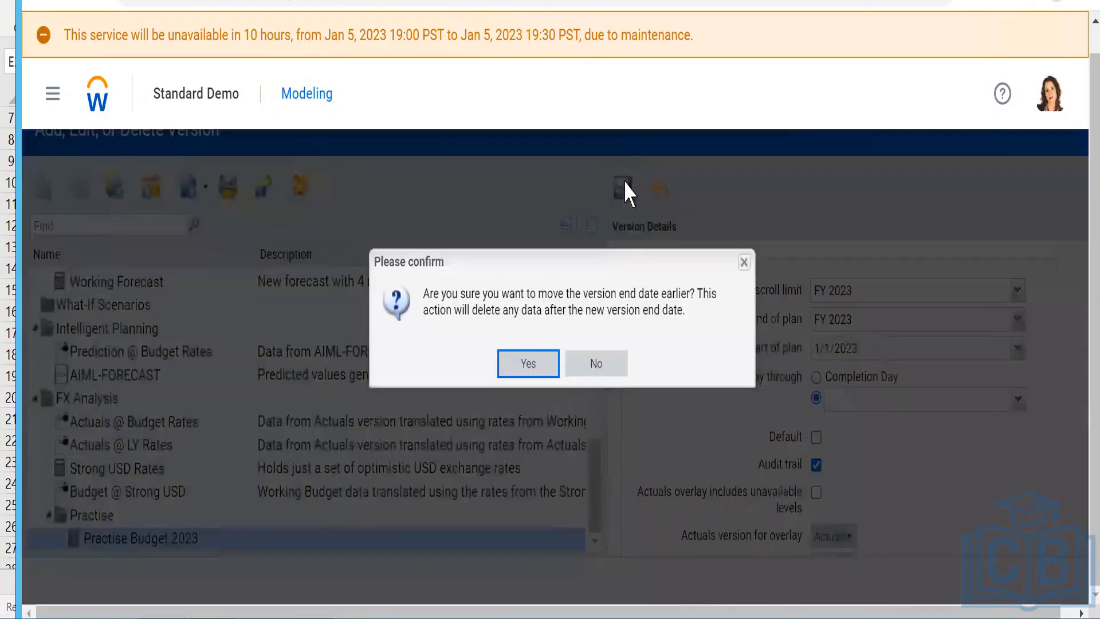
pyautogui.click(528, 363)
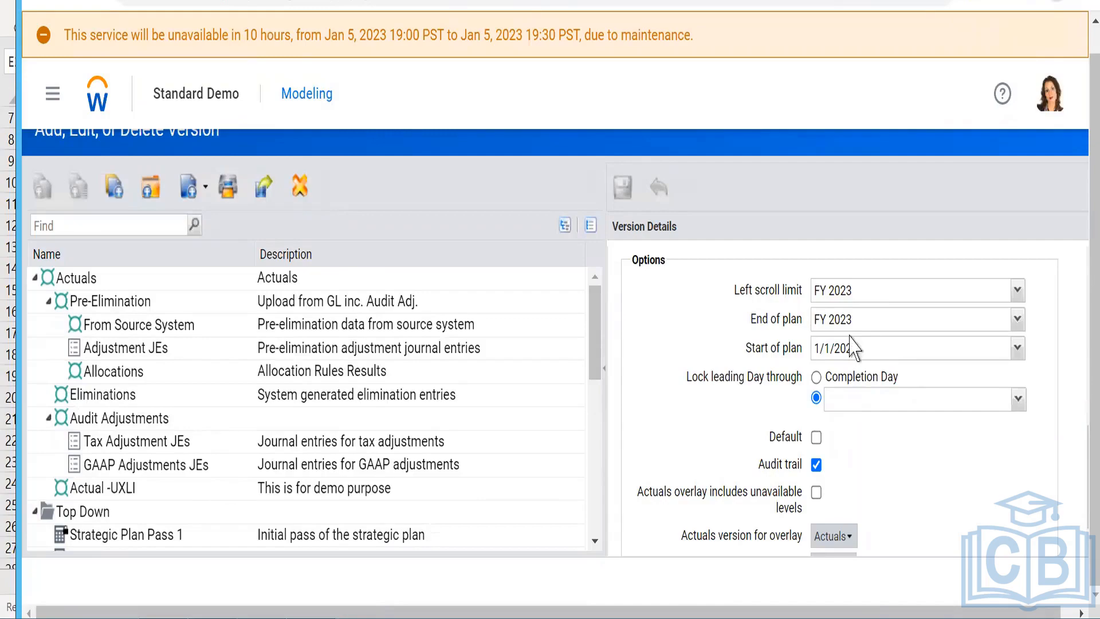
# Review the plan period options of Working Budget in the Bottom Up folder and look through the other versions in the list.
pyautogui.scroll(1, 241, 439)
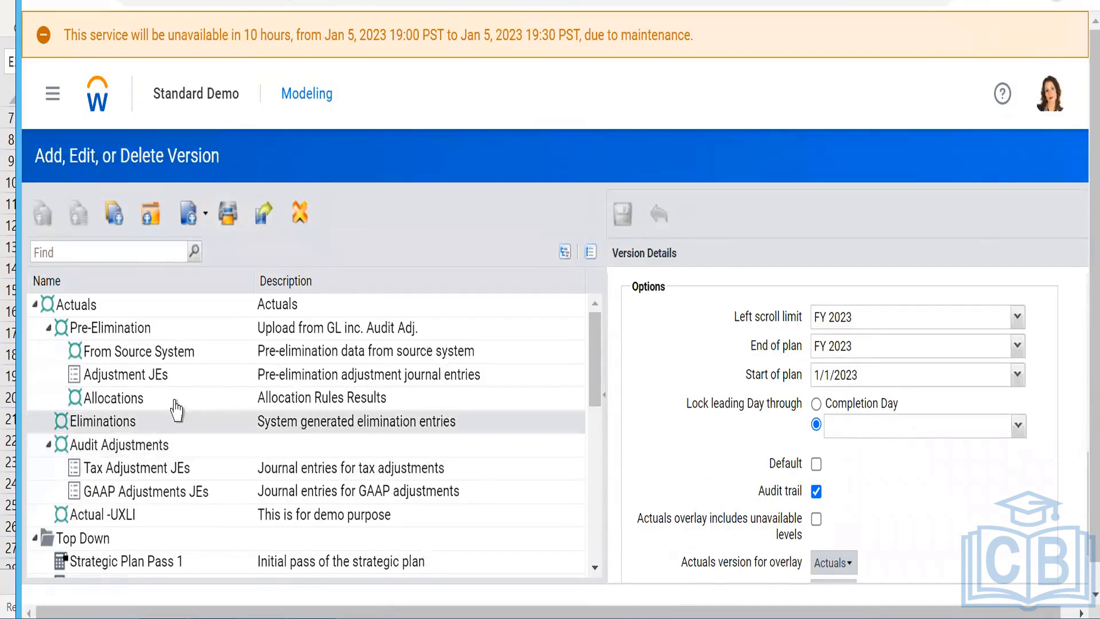
pyautogui.scroll(-5, 147, 536)
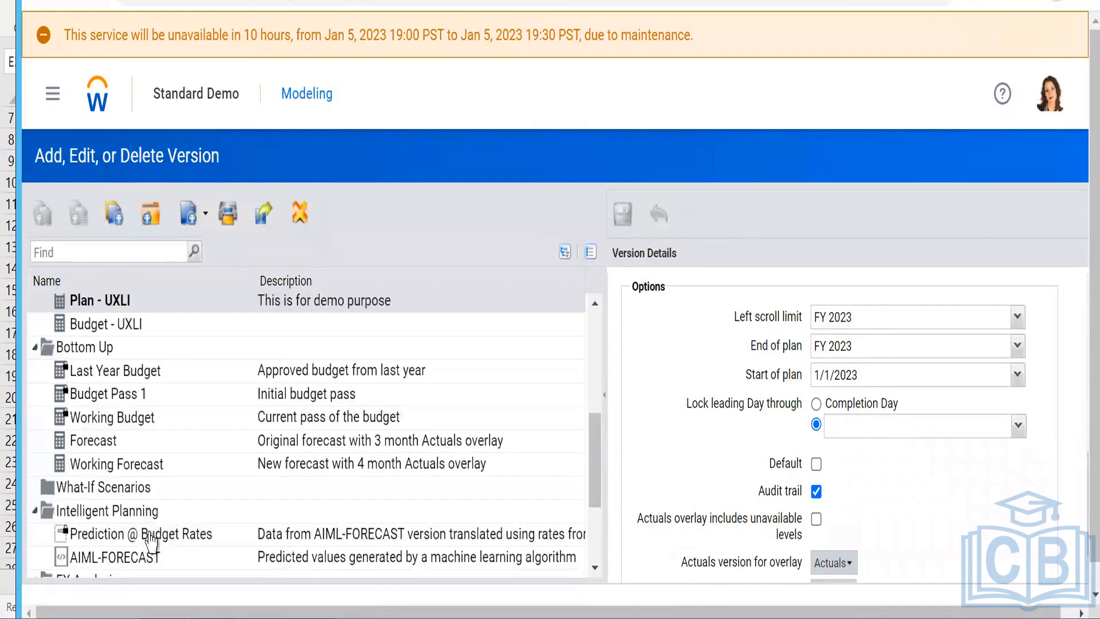
pyautogui.click(103, 422)
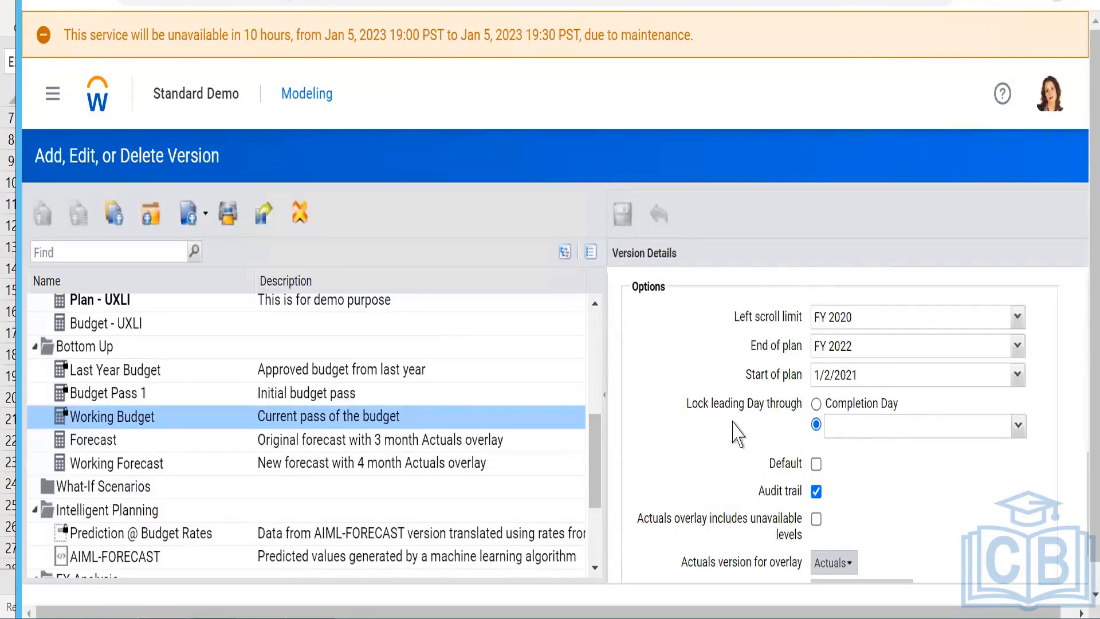
pyautogui.scroll(-1, 738, 433)
pyautogui.scroll(1, 167, 479)
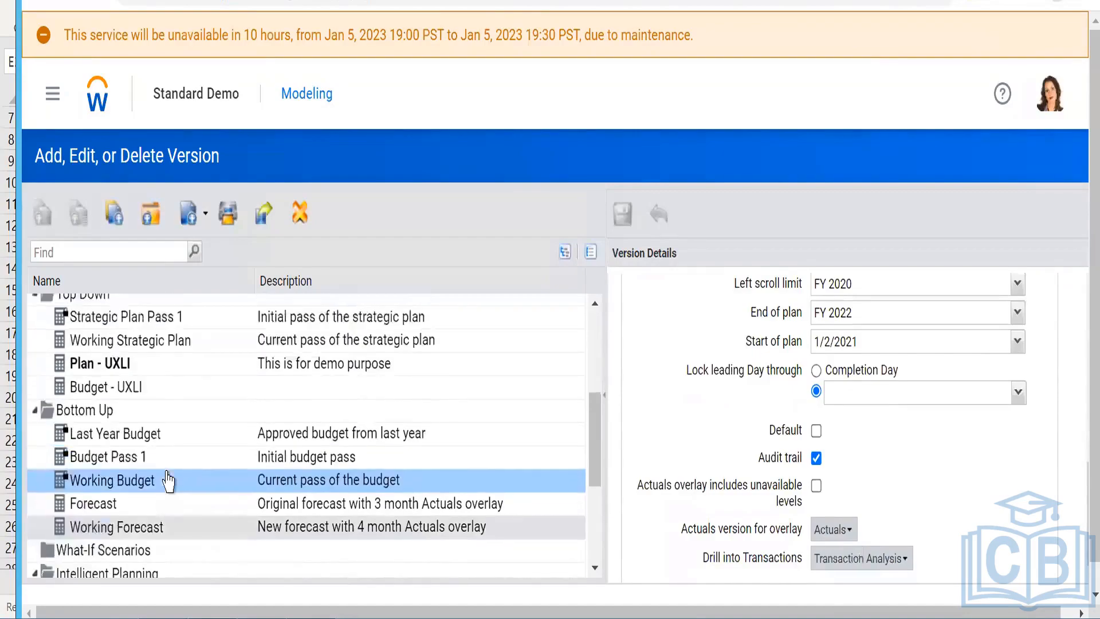
pyautogui.scroll(1, 167, 479)
pyautogui.scroll(4, 147, 376)
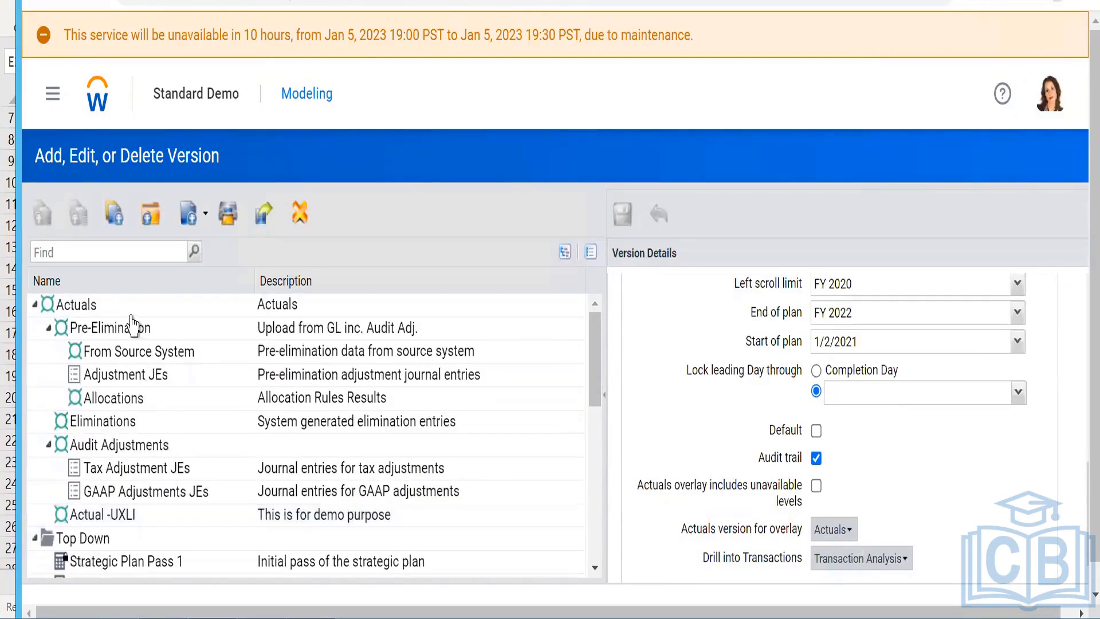
pyautogui.scroll(-5, 129, 521)
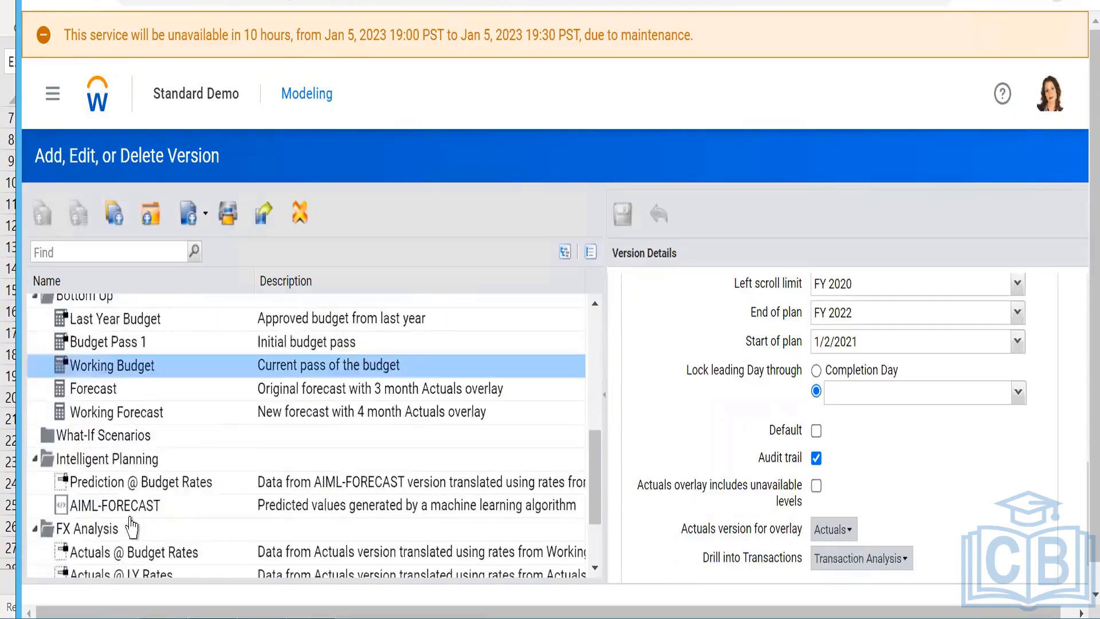
pyautogui.scroll(-1, 132, 527)
pyautogui.scroll(3, 135, 526)
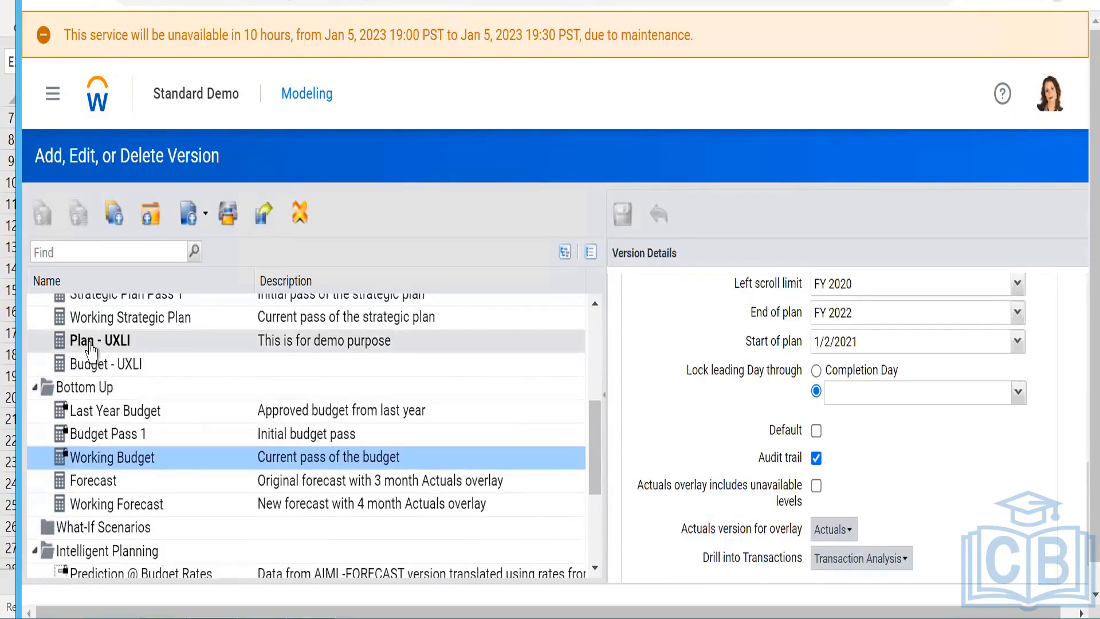
# Select the Plan - UXLI version in the Top Down folder and display the P&L sheet for that same version.
pyautogui.click(118, 344)
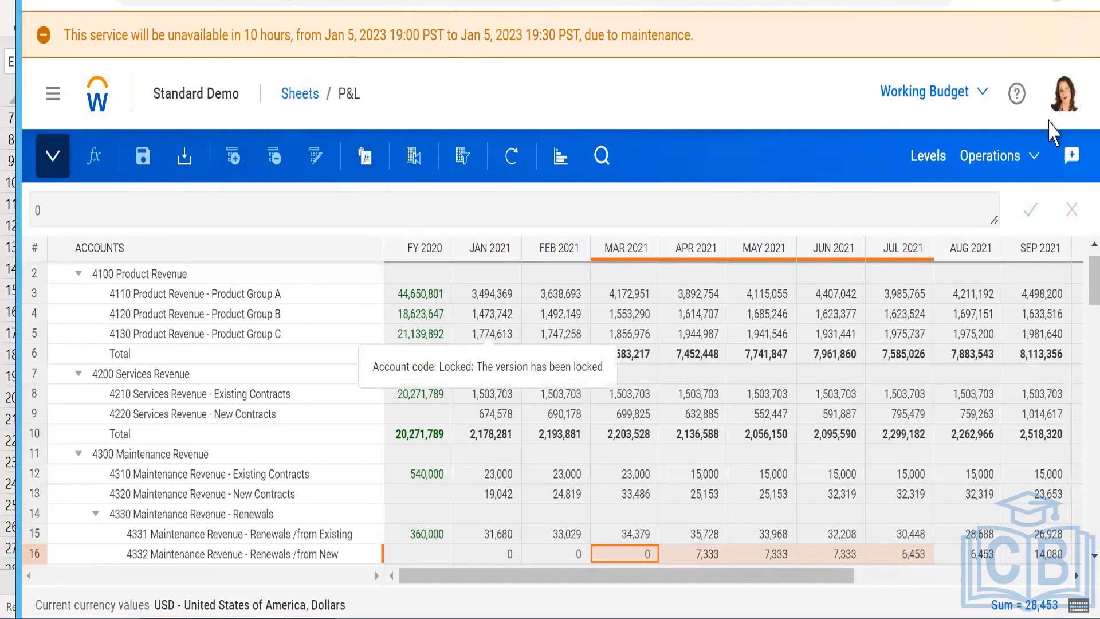
pyautogui.click(974, 91)
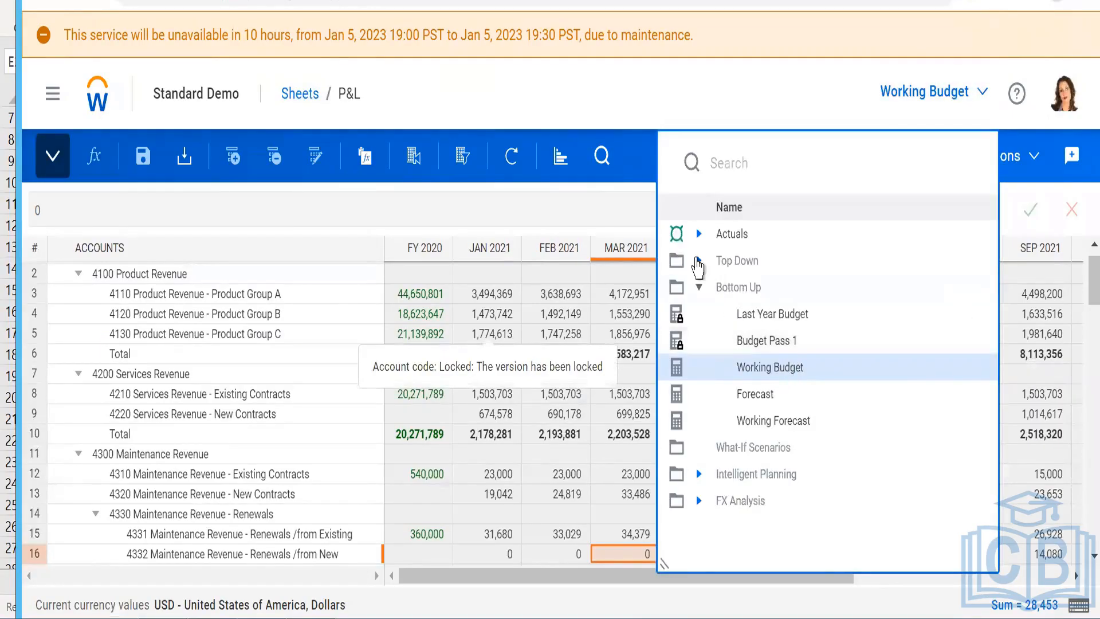
pyautogui.click(698, 262)
pyautogui.click(765, 341)
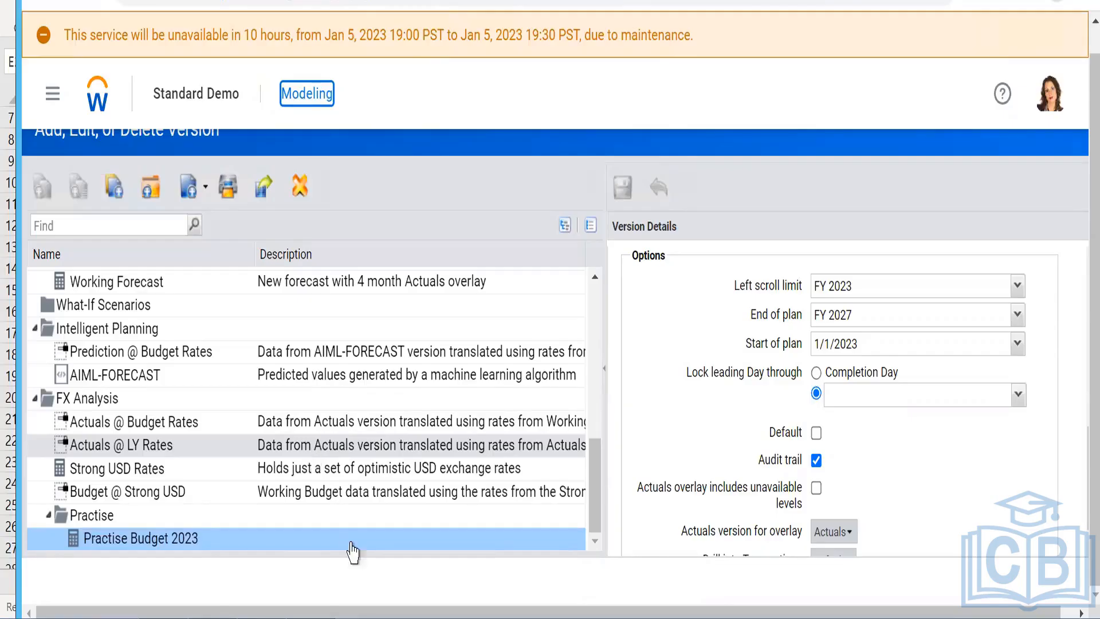
# Switch to Excel's Product Revenue sheet and review the Mumbai level, the Budgeting/ Planning version and the January to March 2022 purchase quantities.
pyautogui.click(282, 602)
pyautogui.click(202, 580)
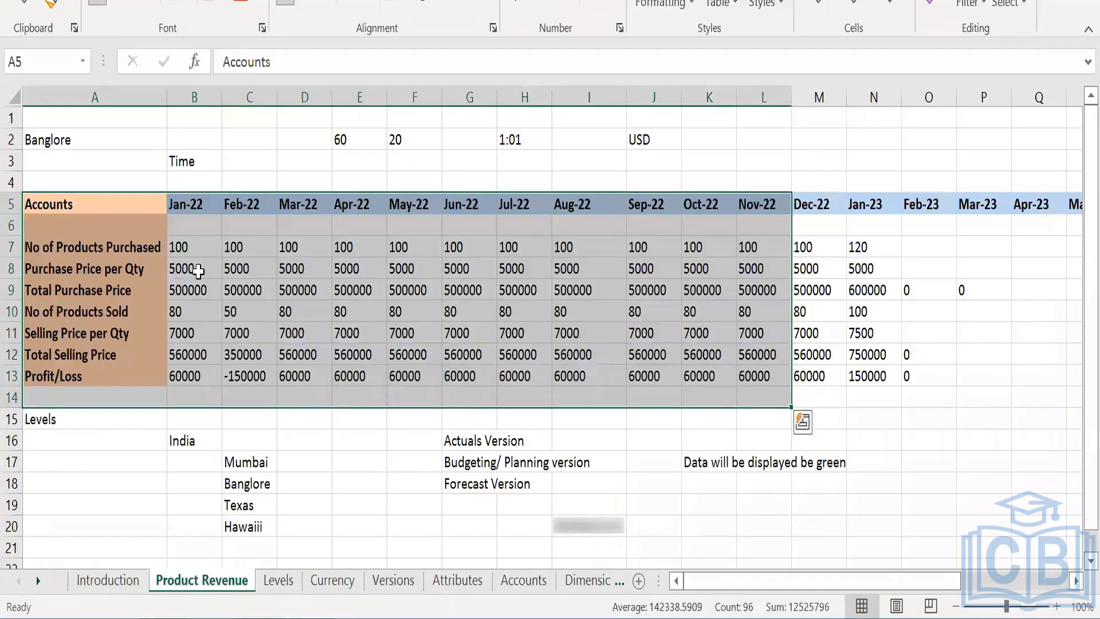
pyautogui.click(194, 252)
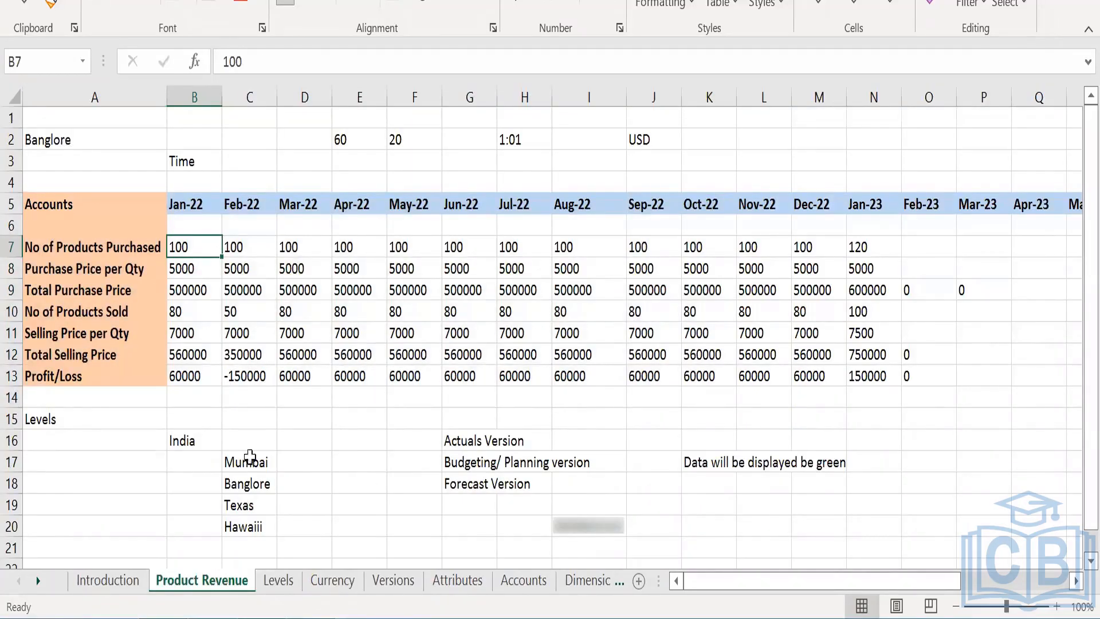
pyautogui.click(241, 458)
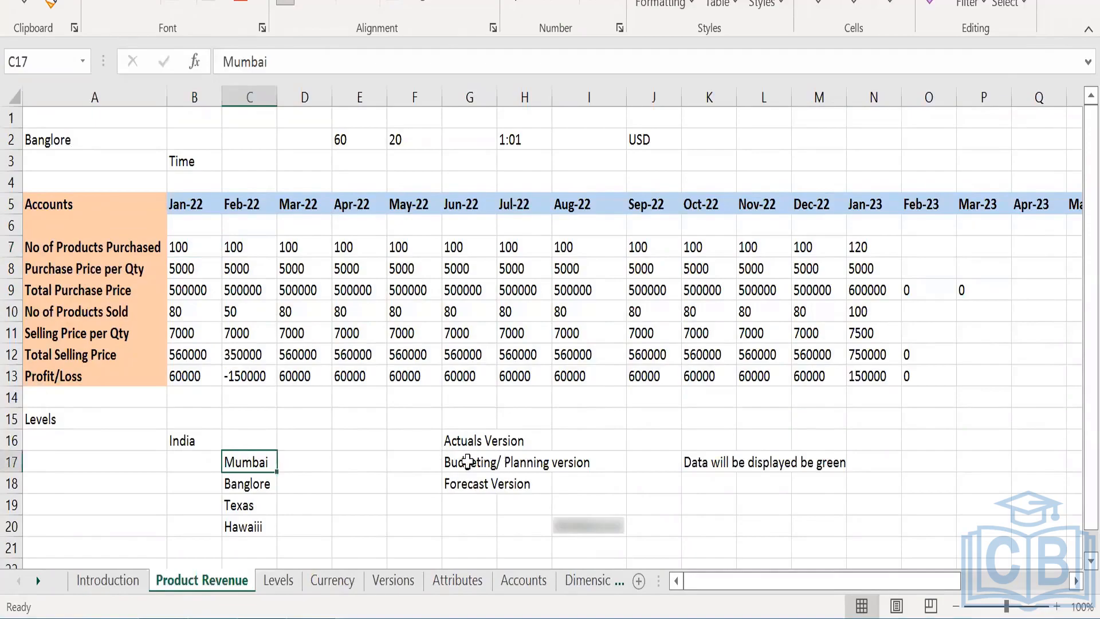
pyautogui.click(468, 461)
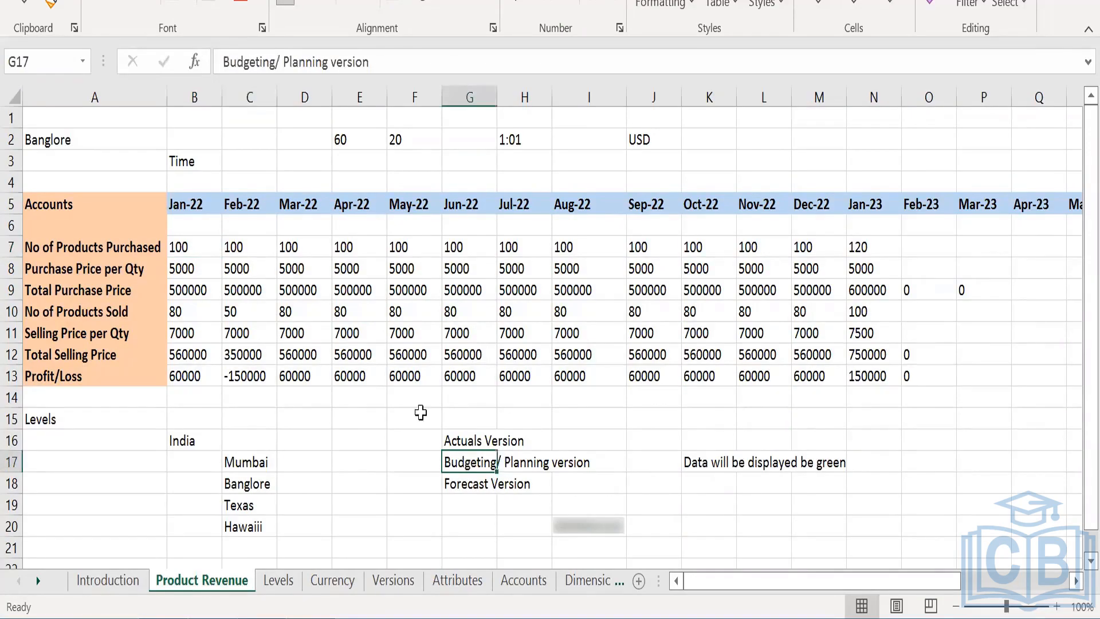
pyautogui.moveTo(178, 247); pyautogui.dragTo(310, 256)
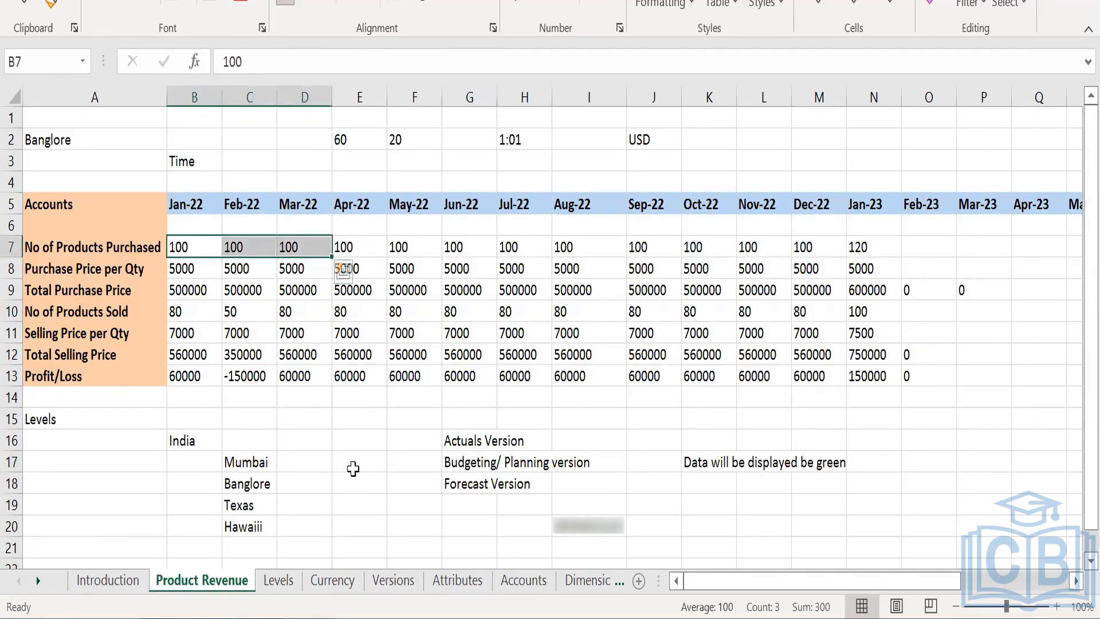
# Enter a person's name in cell E17, in the Mumbai row of the levels list.
pyautogui.click(352, 463)
pyautogui.write('SAM')
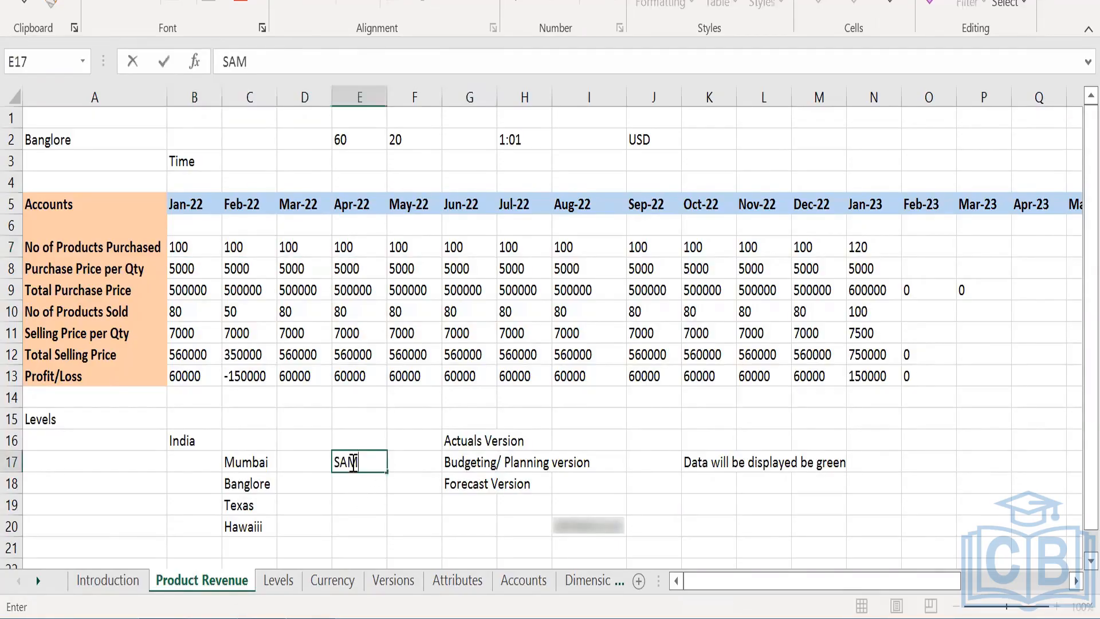
pyautogui.write('Ar')
pyautogui.press('Return')
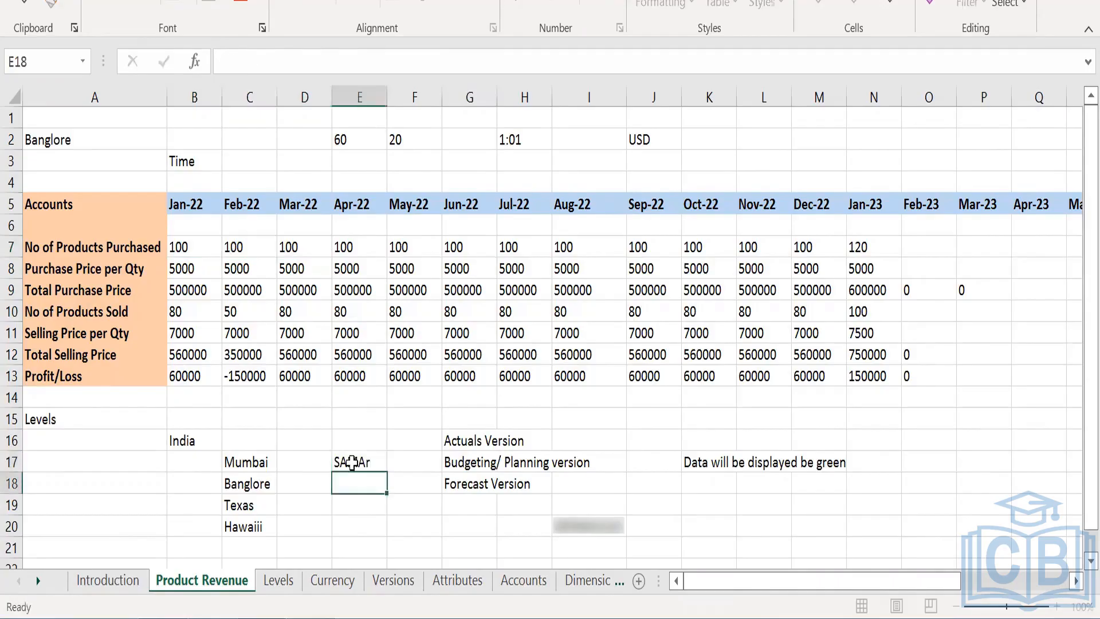
# Point out Mumbai, the Budgeting/ Planning version, the levels Banglore to Hawaiii and the figures in B7:H8.
pyautogui.click(245, 465)
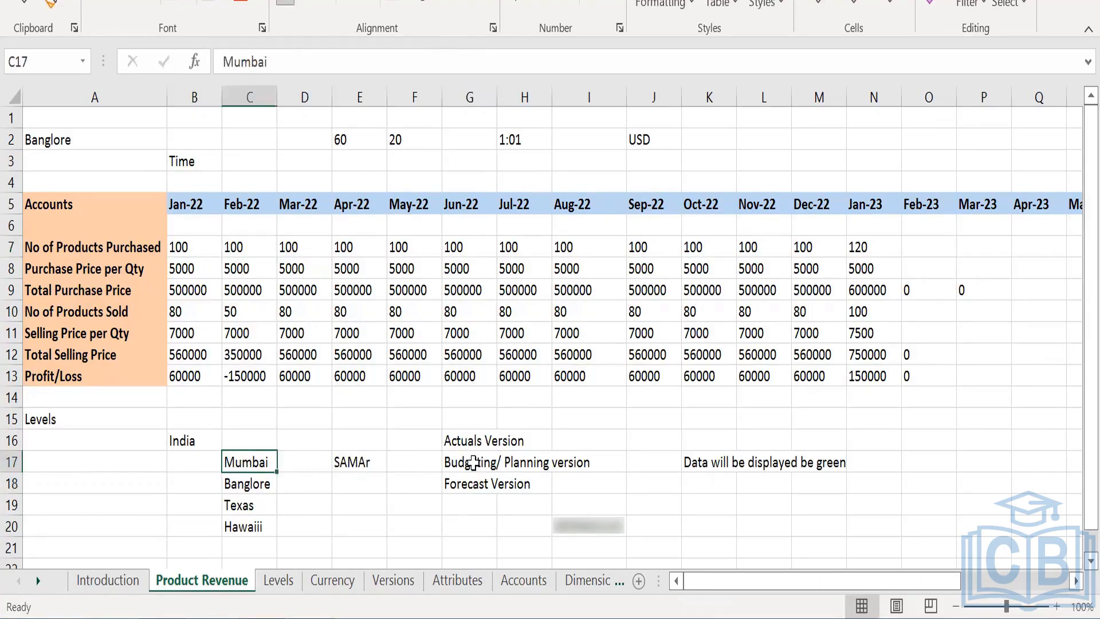
pyautogui.click(473, 462)
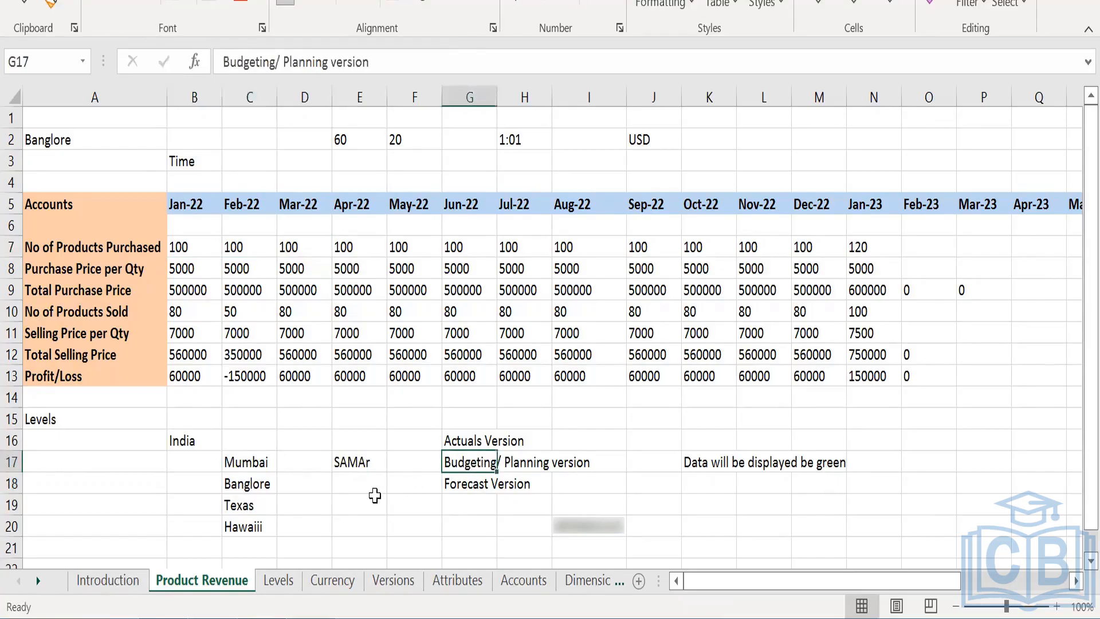
pyautogui.moveTo(248, 484); pyautogui.dragTo(240, 531)
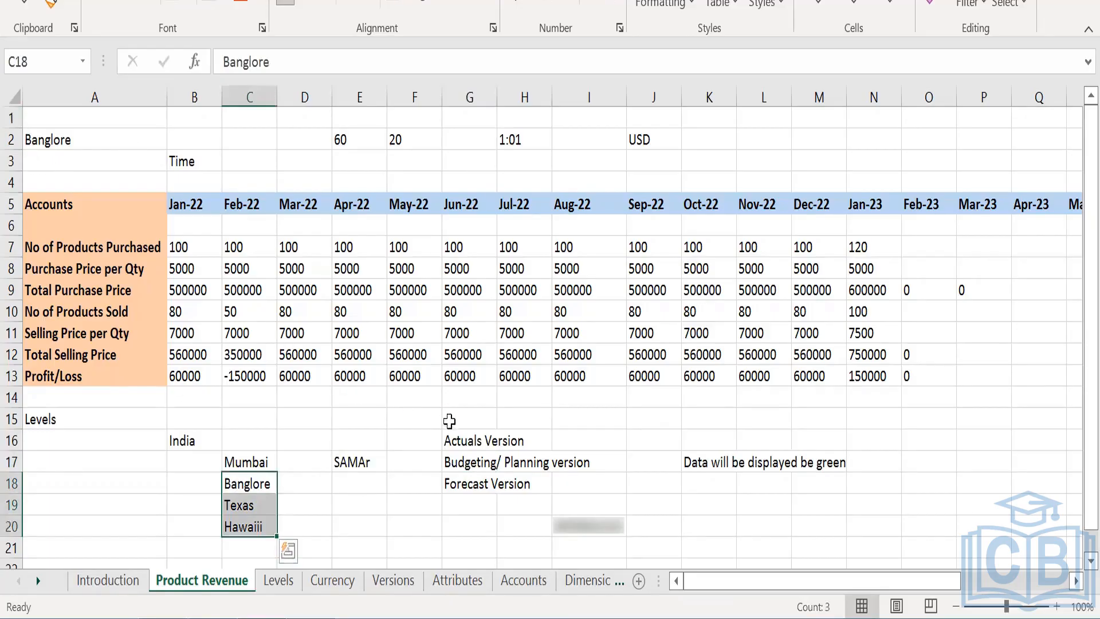
pyautogui.moveTo(187, 246); pyautogui.dragTo(533, 267)
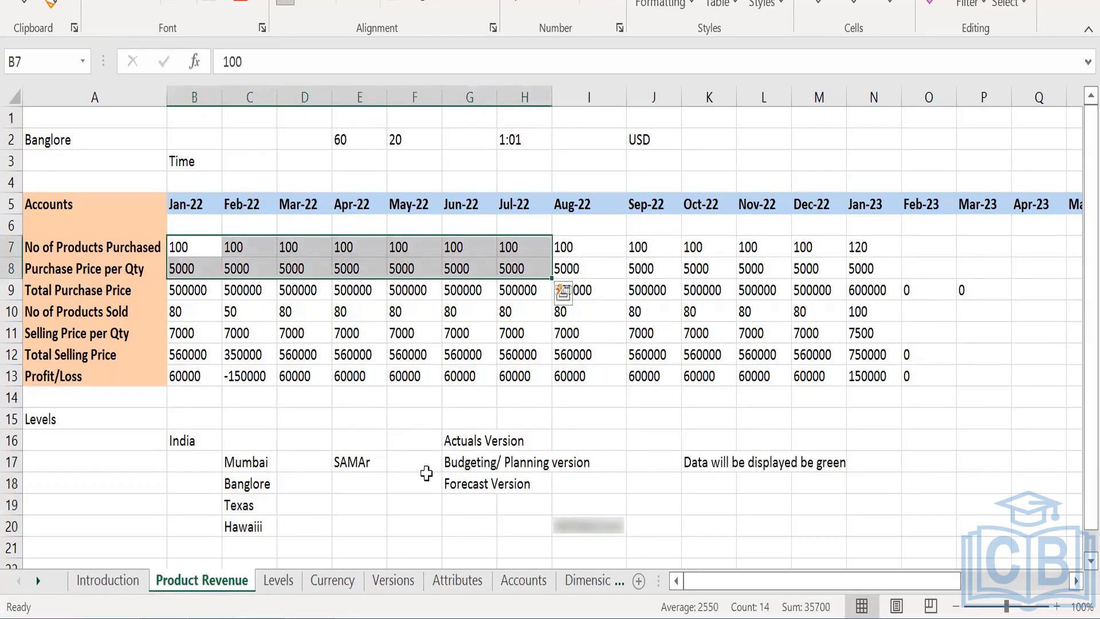
# Review the audit trail and overlay options of Practise Budget 2023 in Adaptive Planning alongside the version notes on Excel's Versions sheet.
pyautogui.hotkey('alt', 'Tab')
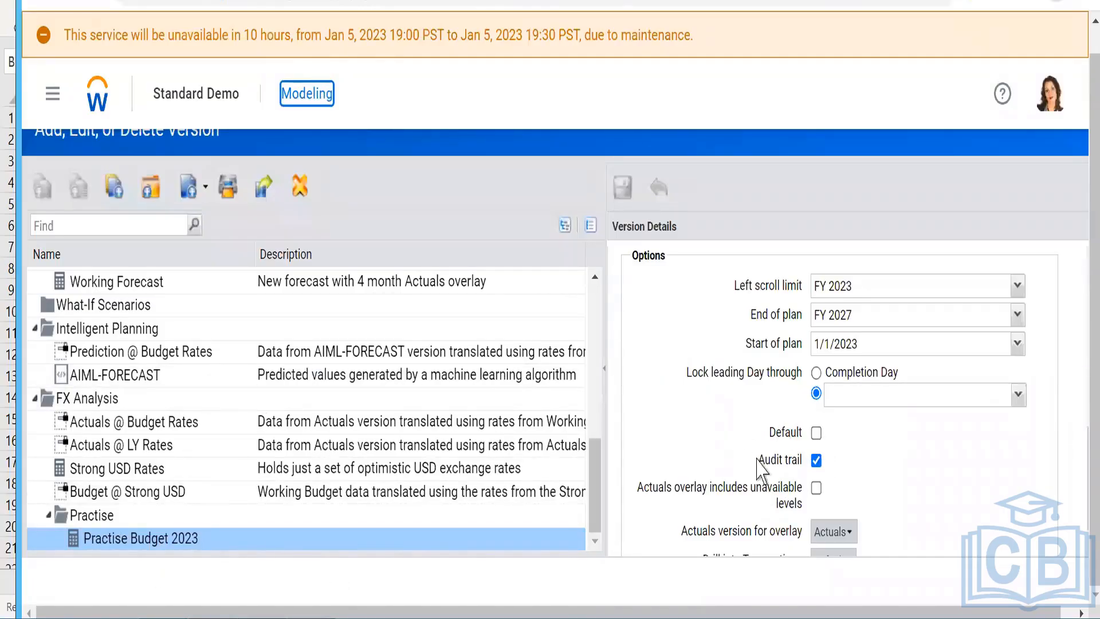
pyautogui.scroll(-1, 768, 467)
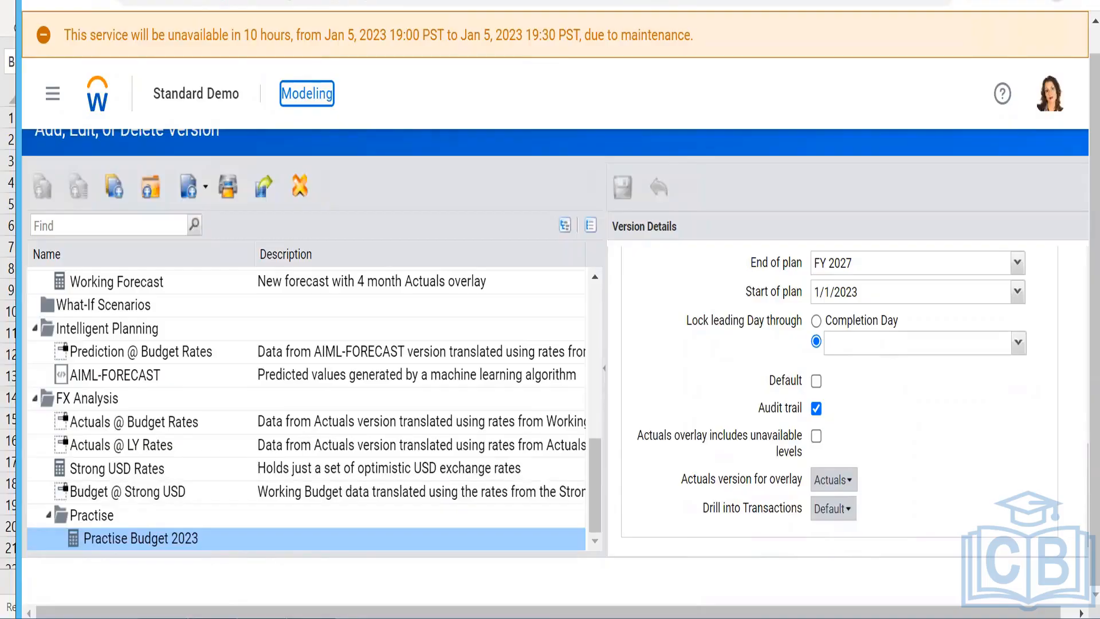
pyautogui.click(260, 617)
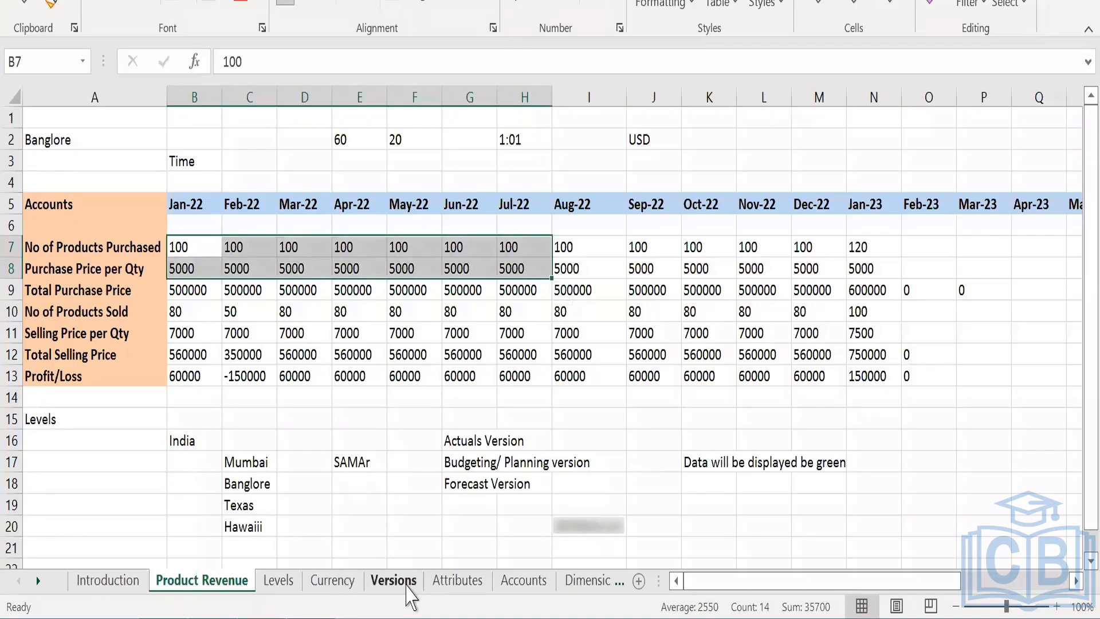
pyautogui.click(405, 584)
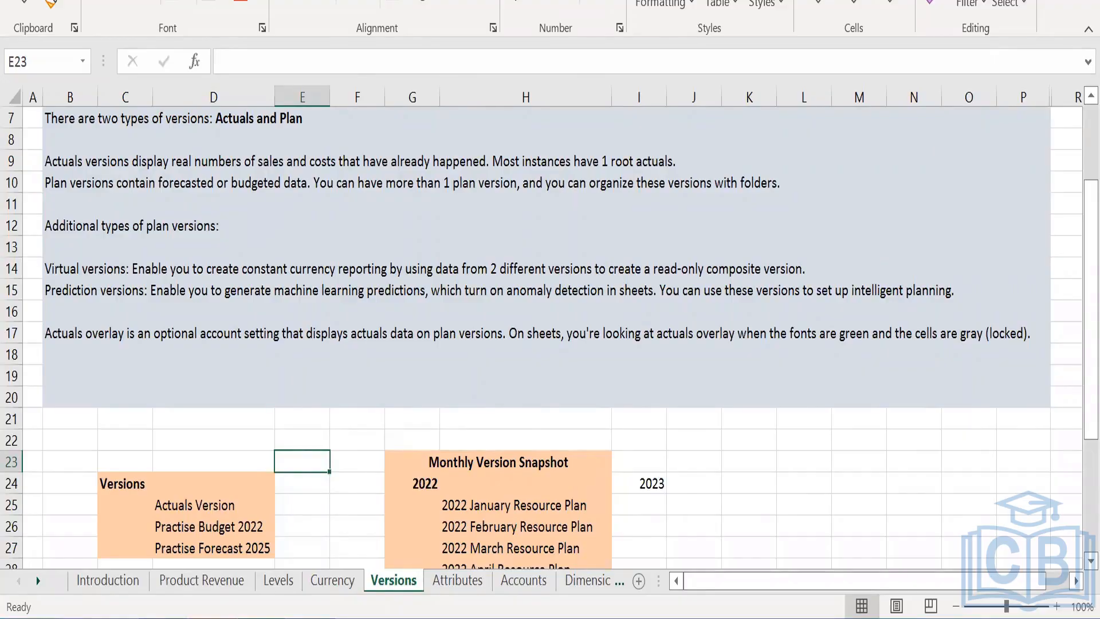
pyautogui.click(261, 617)
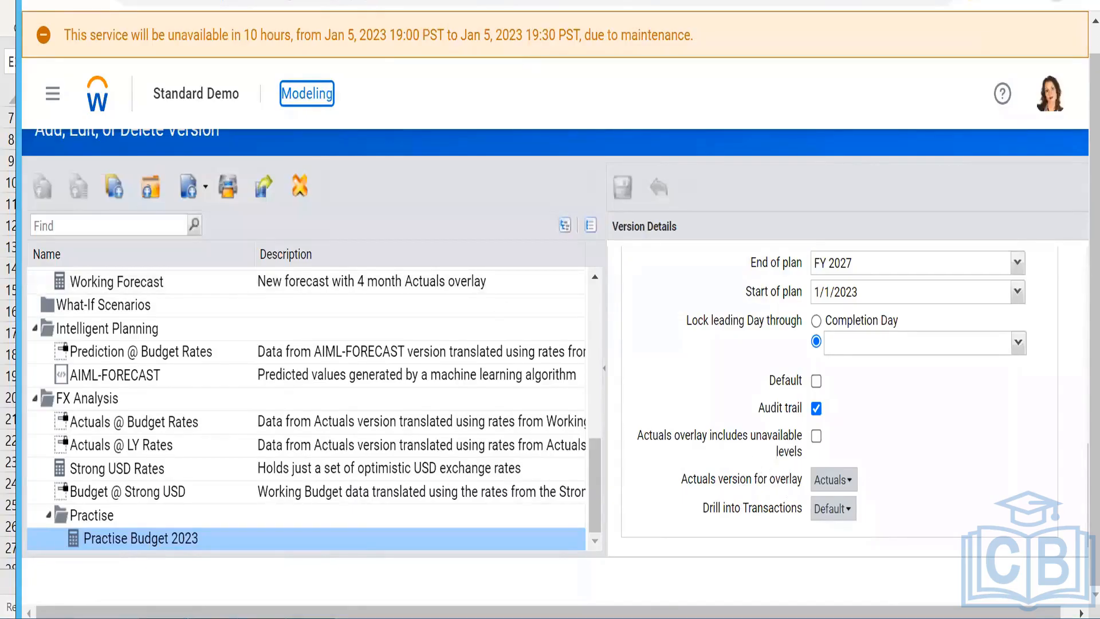
# Return to the P&L sheet and switch it to the Working Budget version in the Bottom Up folder.
pyautogui.click(430, 2)
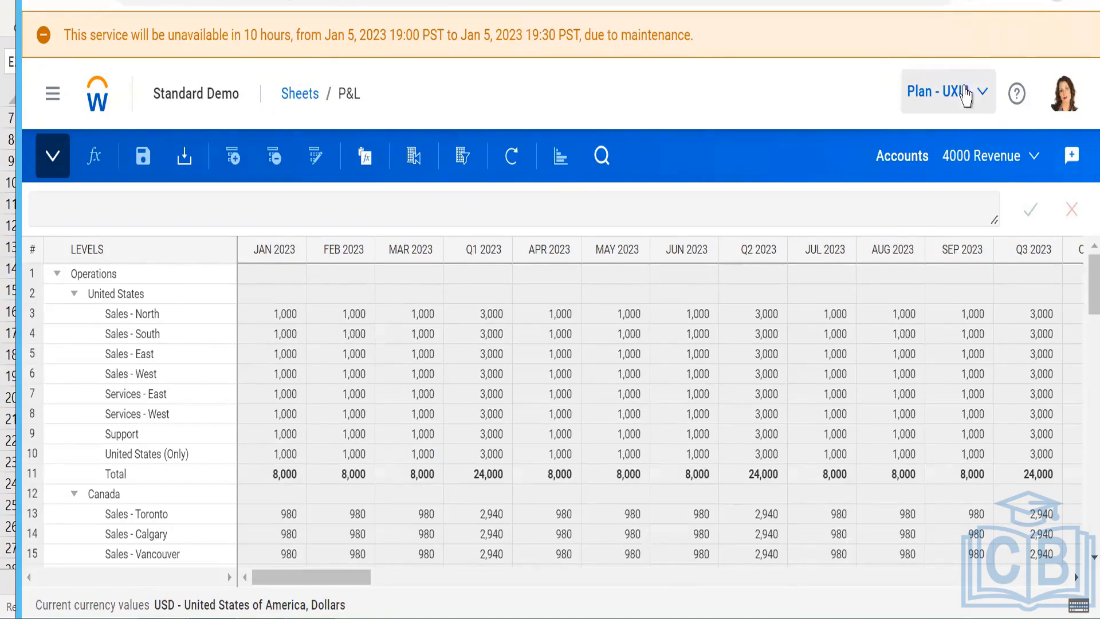
pyautogui.click(981, 93)
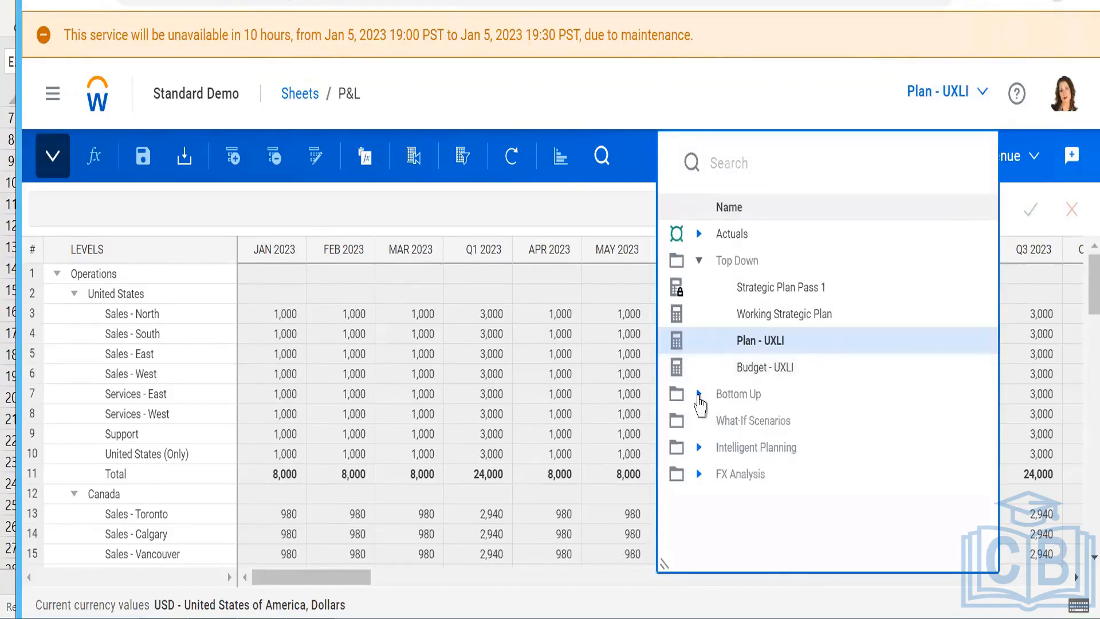
pyautogui.click(777, 400)
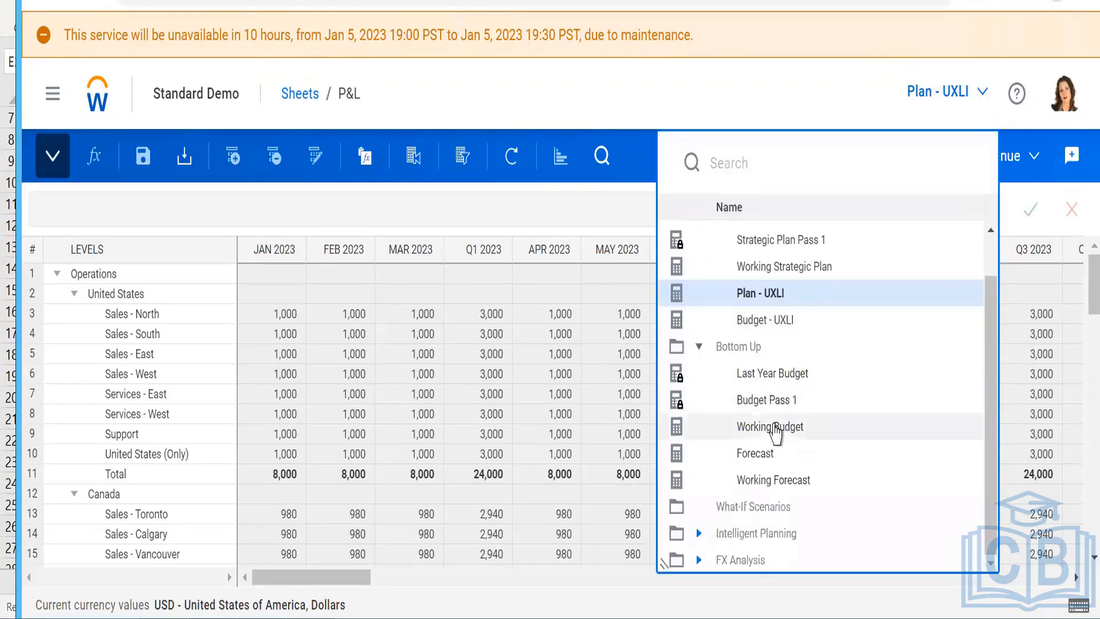
pyautogui.click(778, 434)
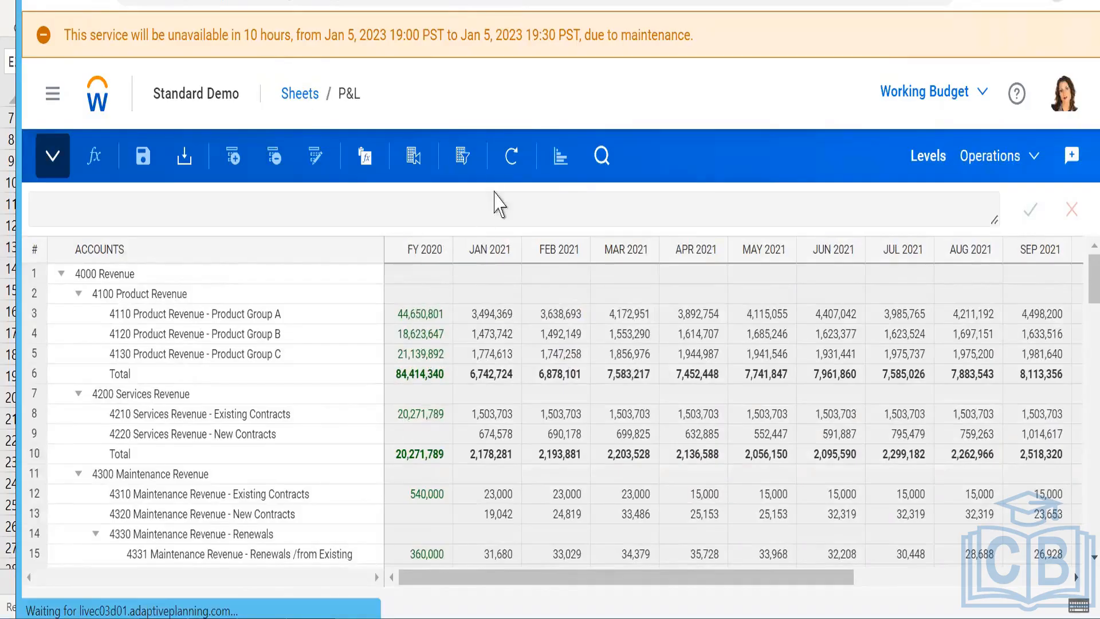
# Add the monthly columns for FY 2020 through the P&L sheet's display options.
pyautogui.click(467, 158)
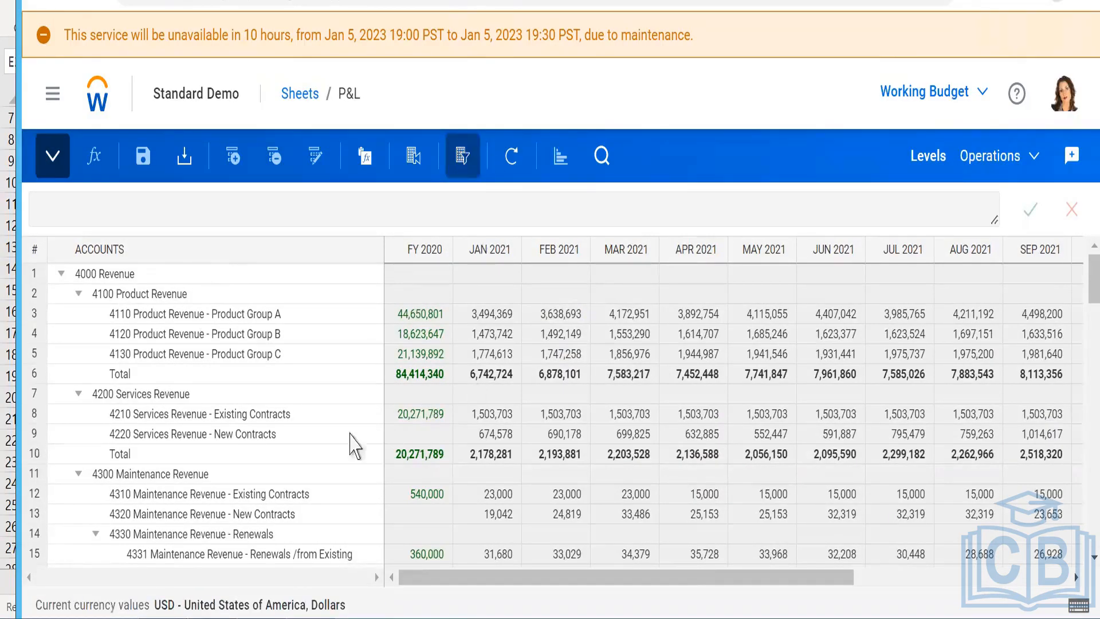
pyautogui.scroll(-1, 466, 413)
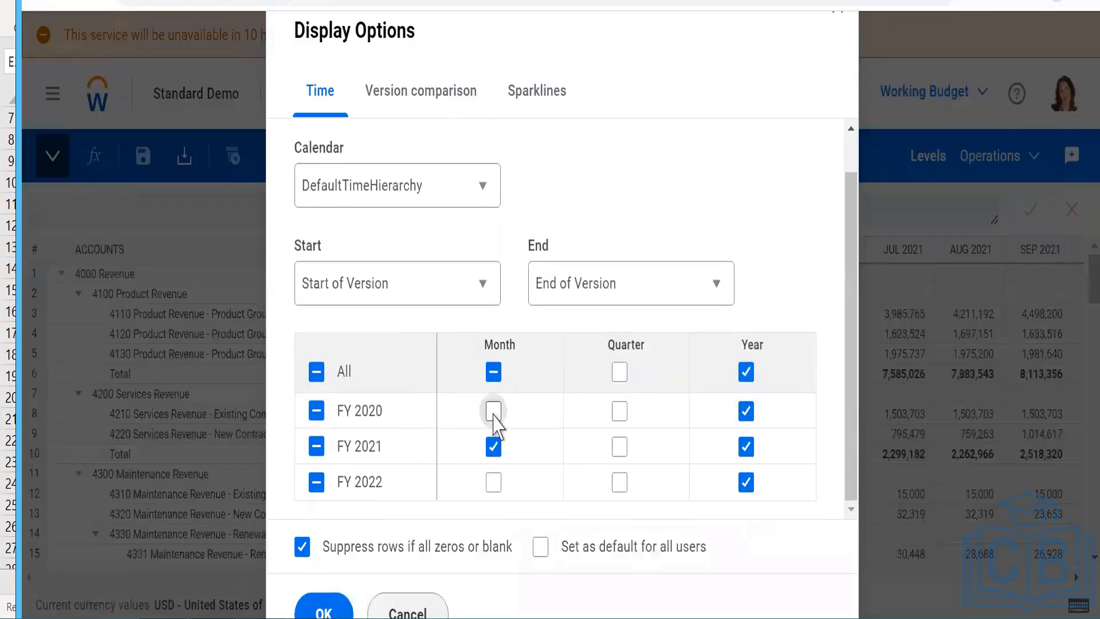
pyautogui.click(493, 411)
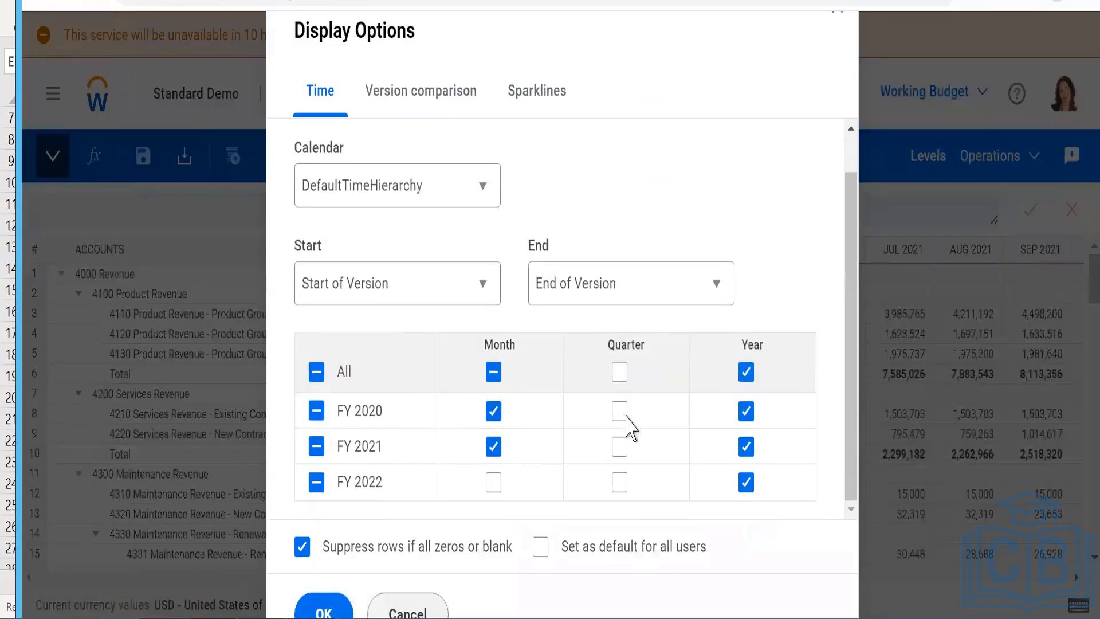
pyautogui.click(329, 608)
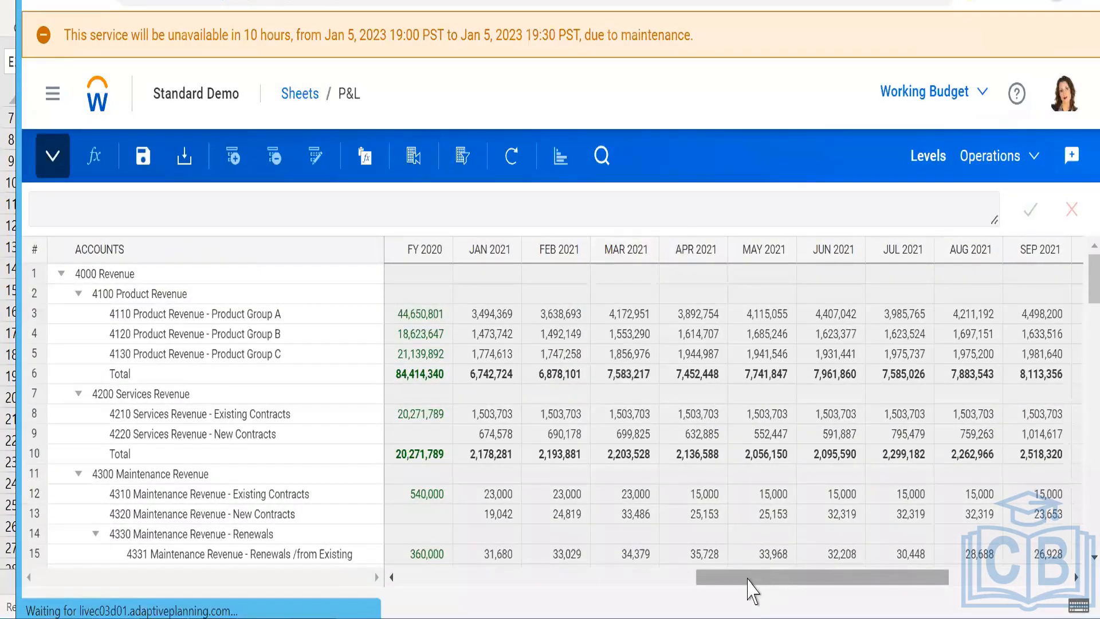
# Compare the 2020 and 2021 months on the P&L sheet, inspecting the March 2021 cell of account 4220 and the list of available versions.
pyautogui.moveTo(747, 578); pyautogui.dragTo(430, 579)
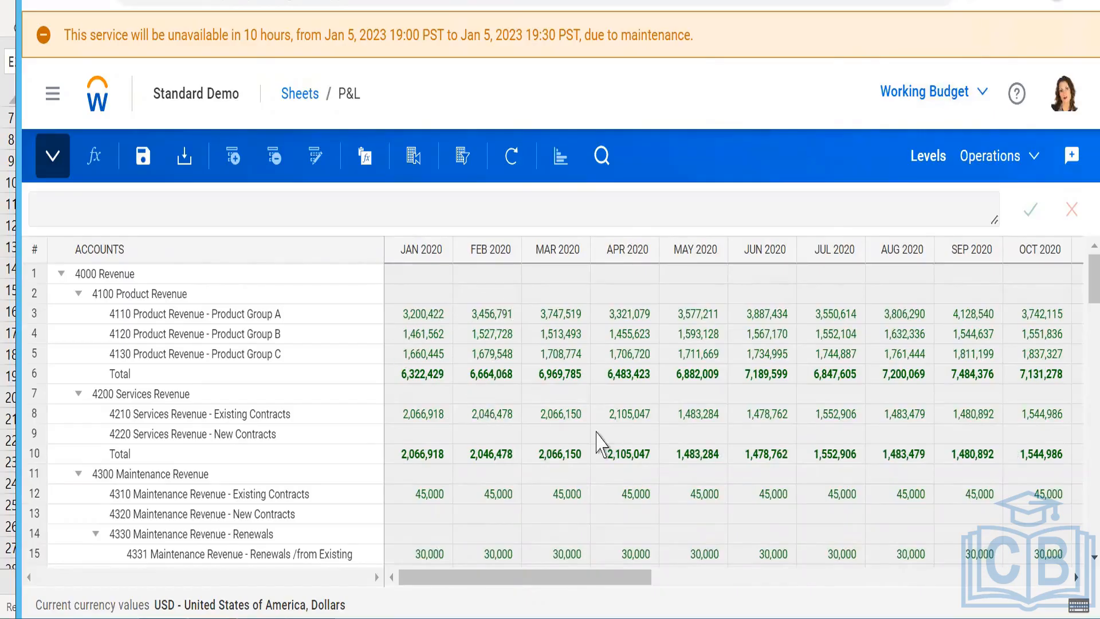
pyautogui.moveTo(523, 577); pyautogui.dragTo(845, 582)
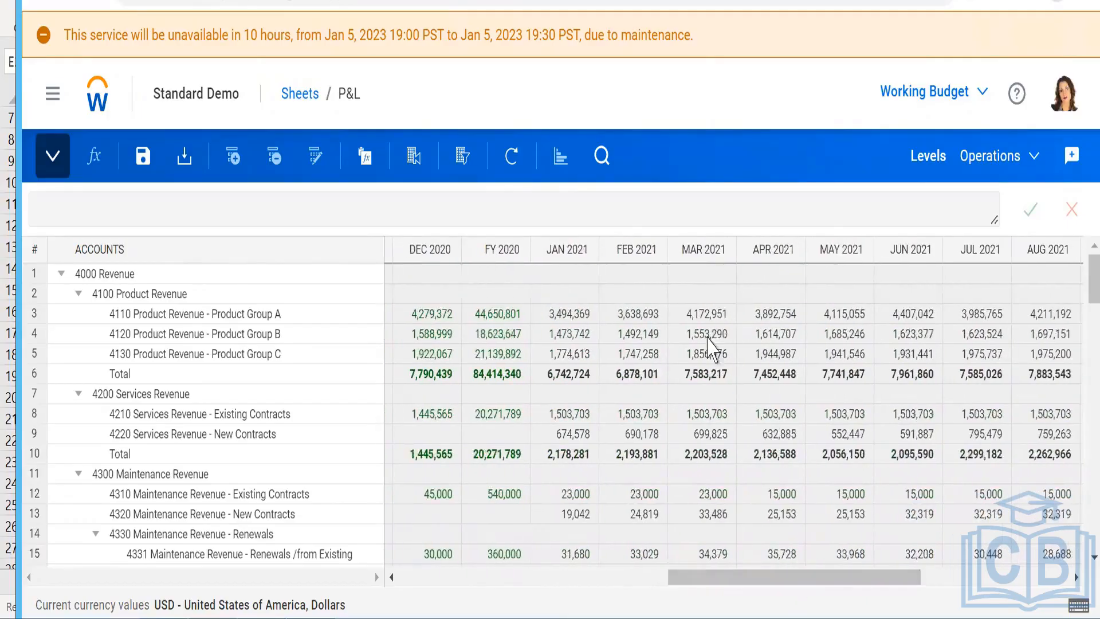
pyautogui.moveTo(726, 446)
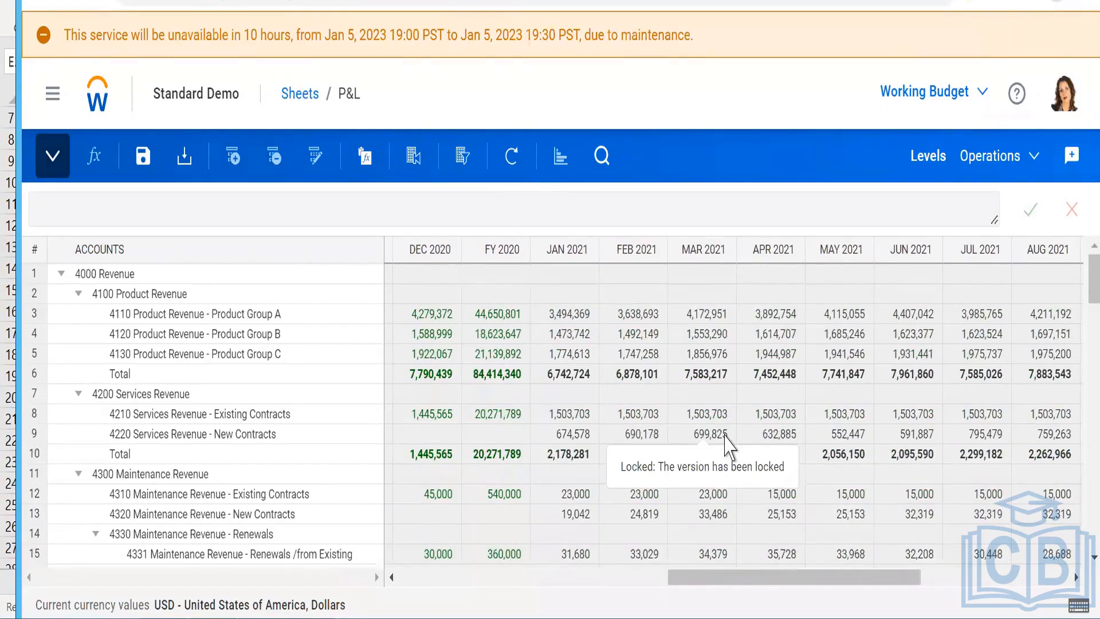
pyautogui.click(977, 92)
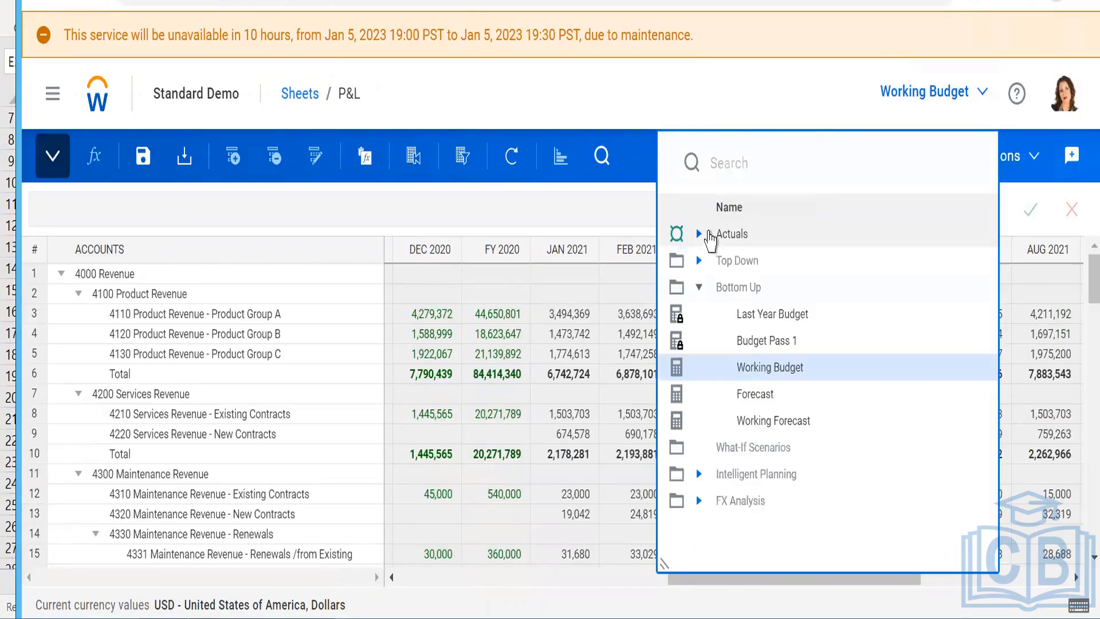
pyautogui.click(679, 109)
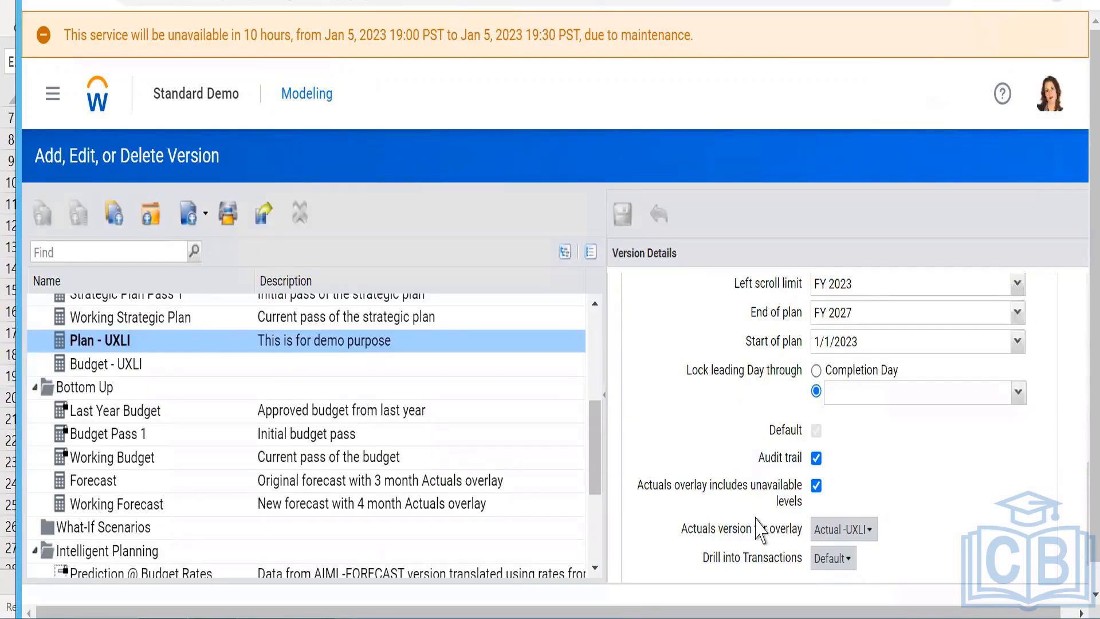
# Compare the version details of Plan - UXLI with those of Practise Budget 2023, including the audit trail and Actuals overlay settings.
pyautogui.scroll(1, 744, 454)
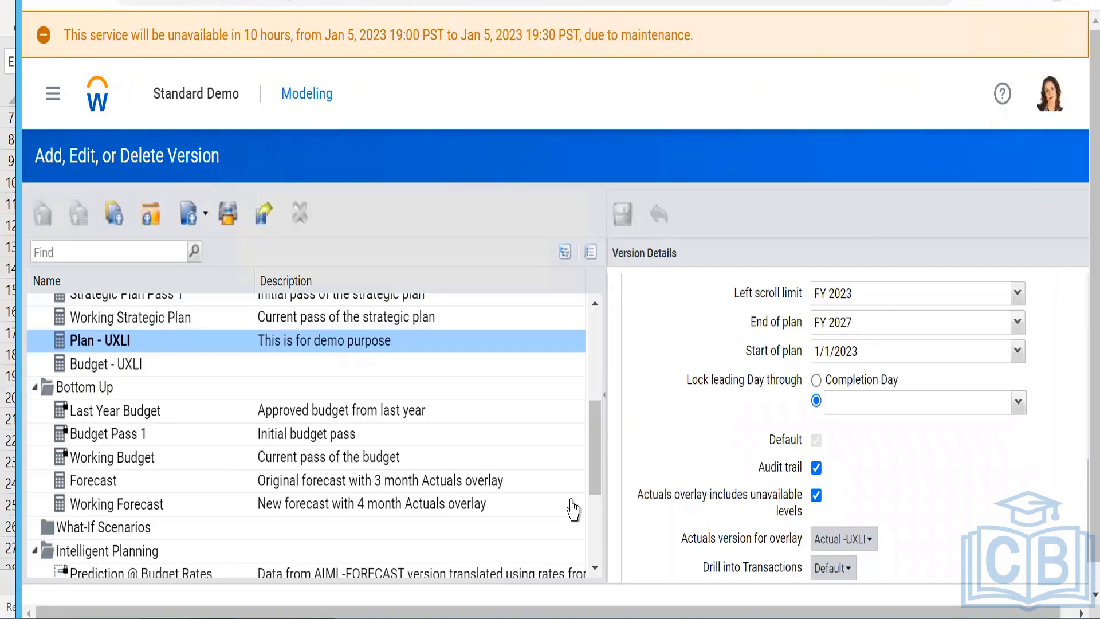
pyautogui.scroll(-3, 258, 550)
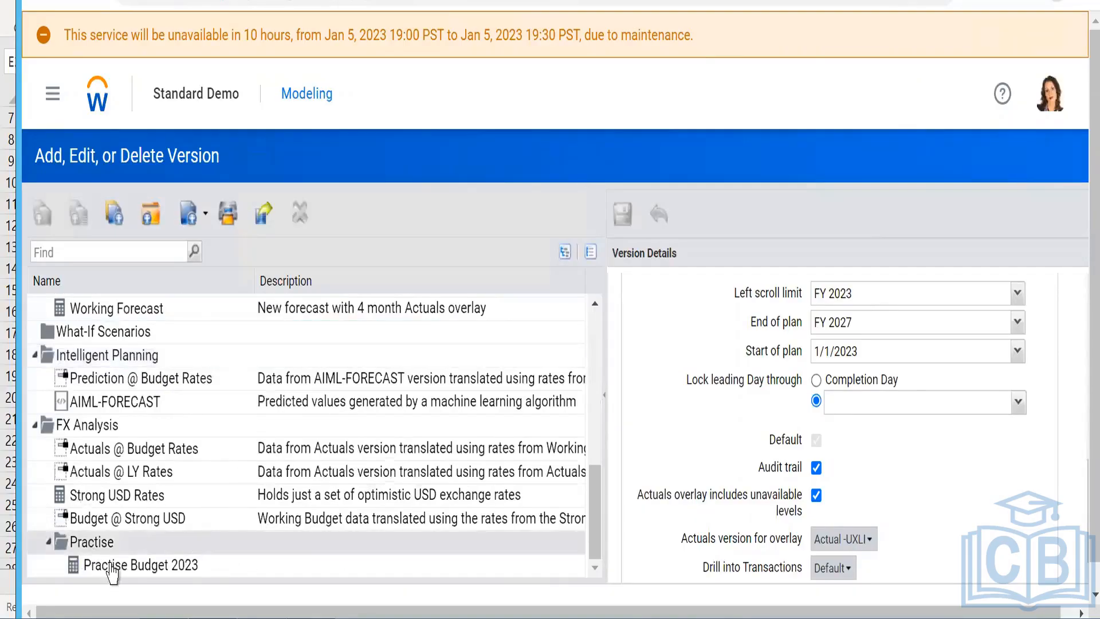
pyautogui.click(135, 569)
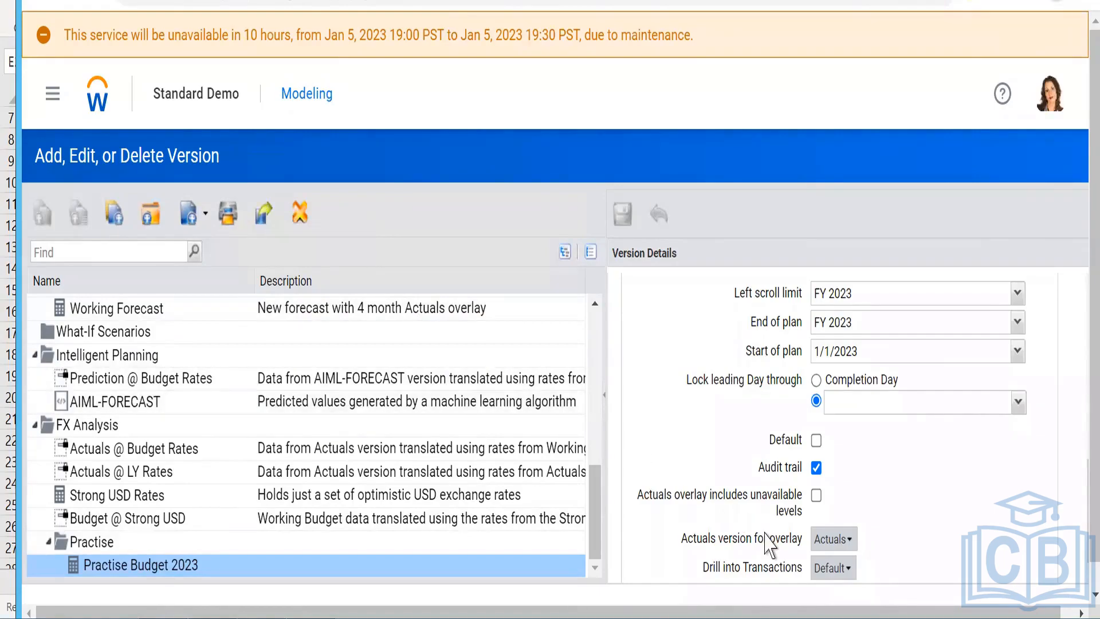
pyautogui.scroll(6, 770, 545)
pyautogui.scroll(-3, 802, 487)
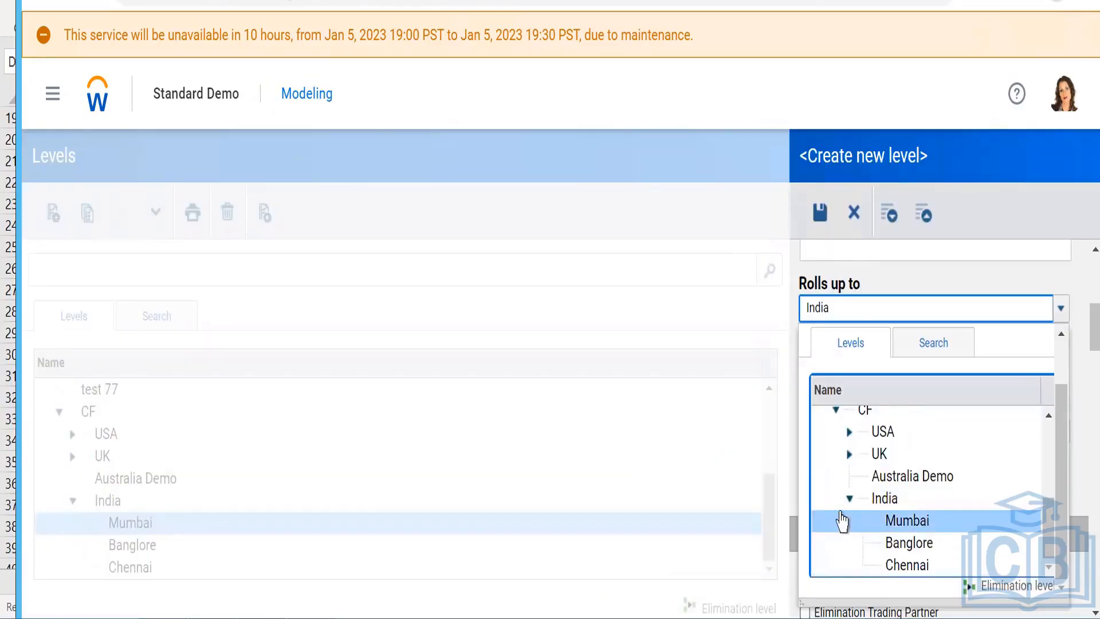
# Make the new level Store 101 roll up to Mumbai and save it, accepting the reparenting changes.
pyautogui.click(842, 521)
pyautogui.click(819, 212)
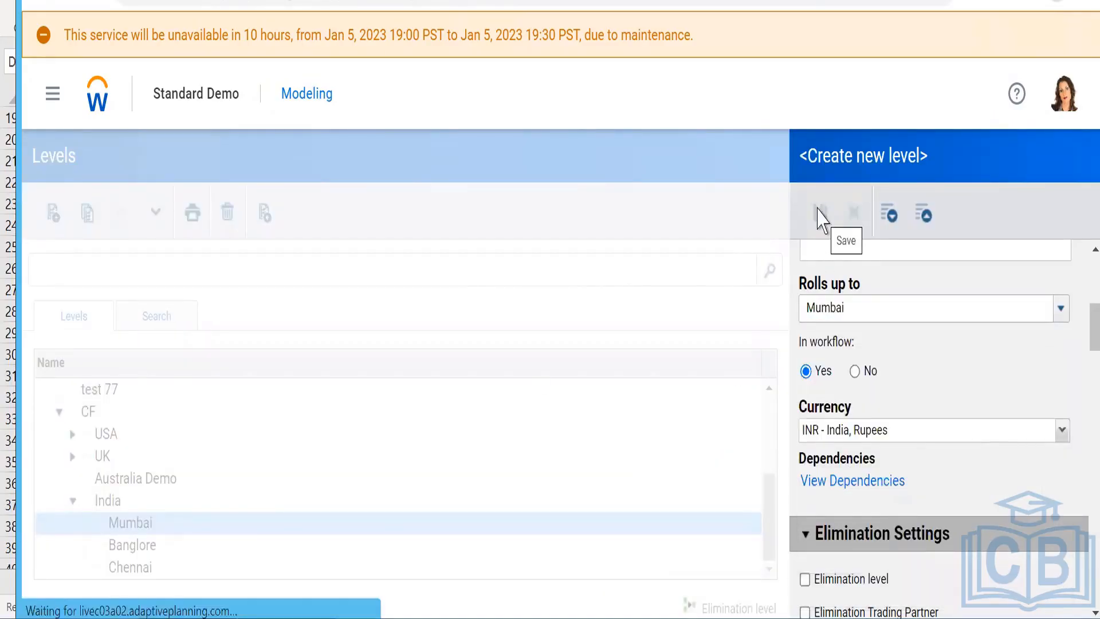
pyautogui.click(464, 357)
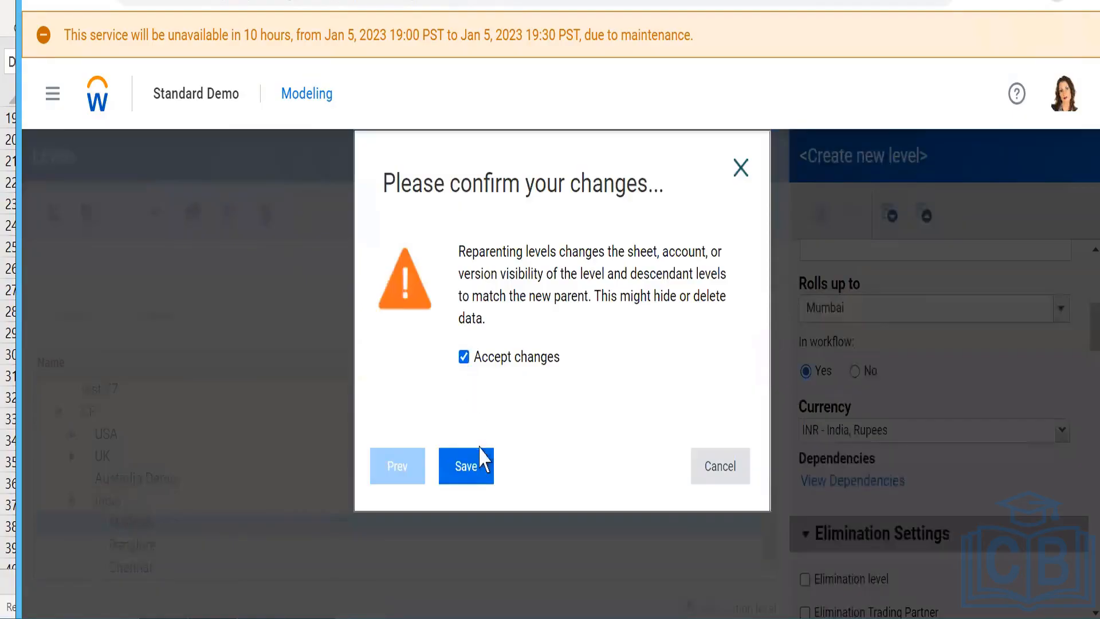
pyautogui.click(468, 471)
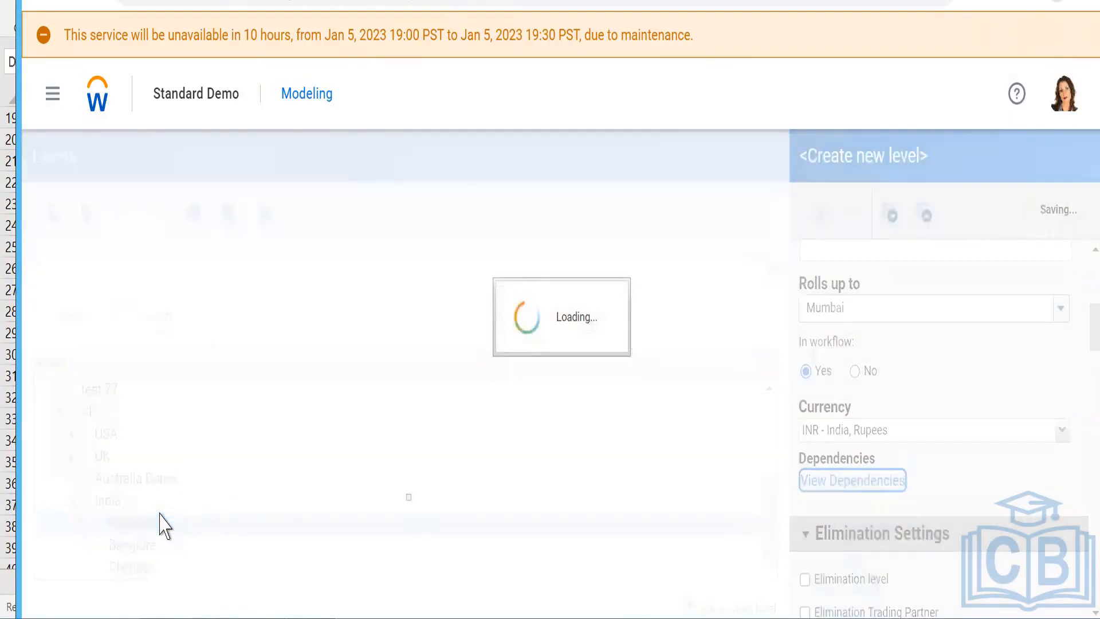
pyautogui.scroll(-2, 154, 520)
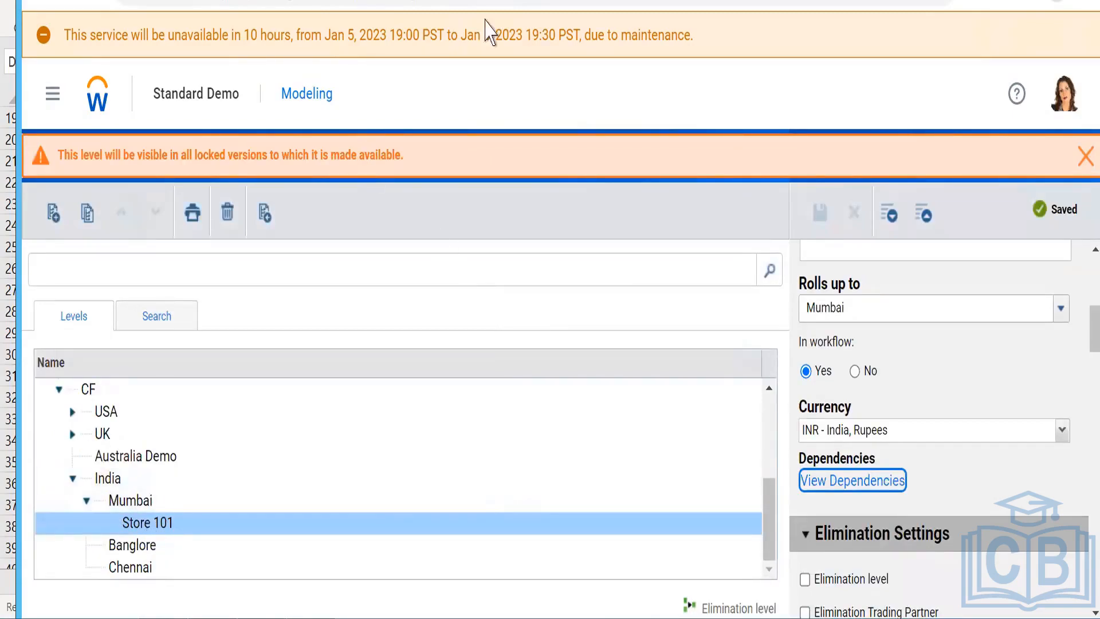
# Expand the Continents attribute in Level Attributes and review the attribute fields of level Store 101.
pyautogui.rightClick(301, 95)
pyautogui.press('Escape')
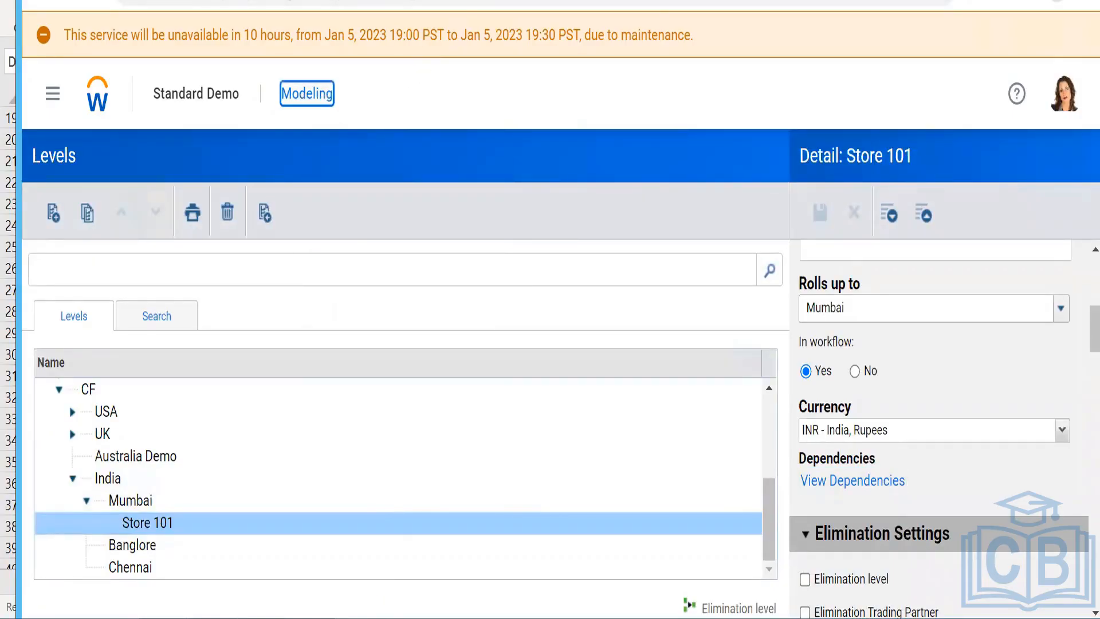
pyautogui.press('Return')
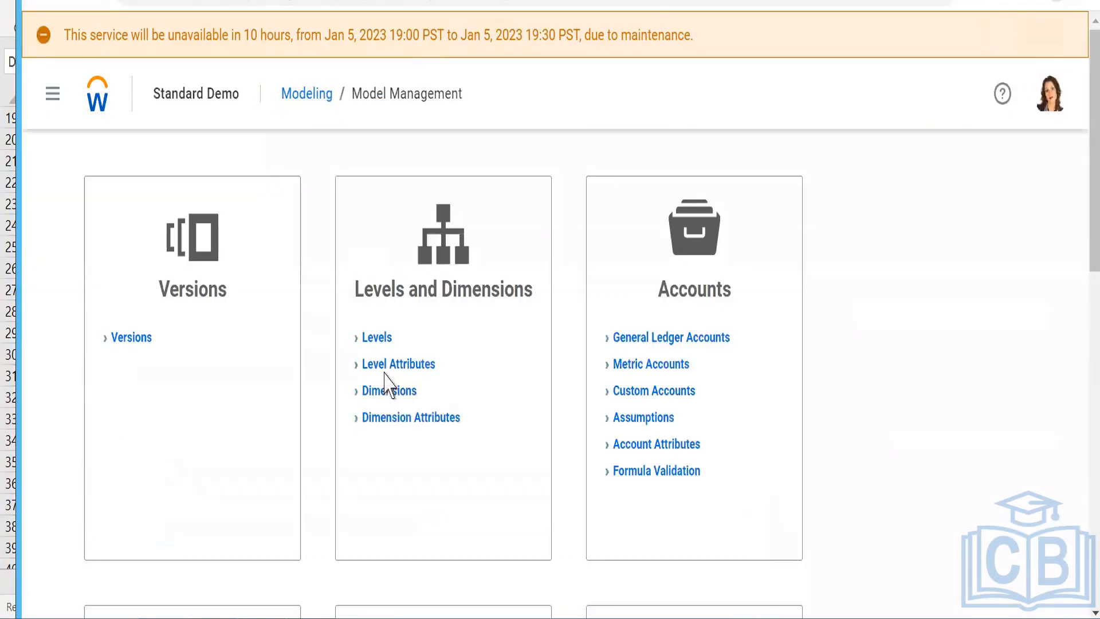
pyautogui.click(387, 370)
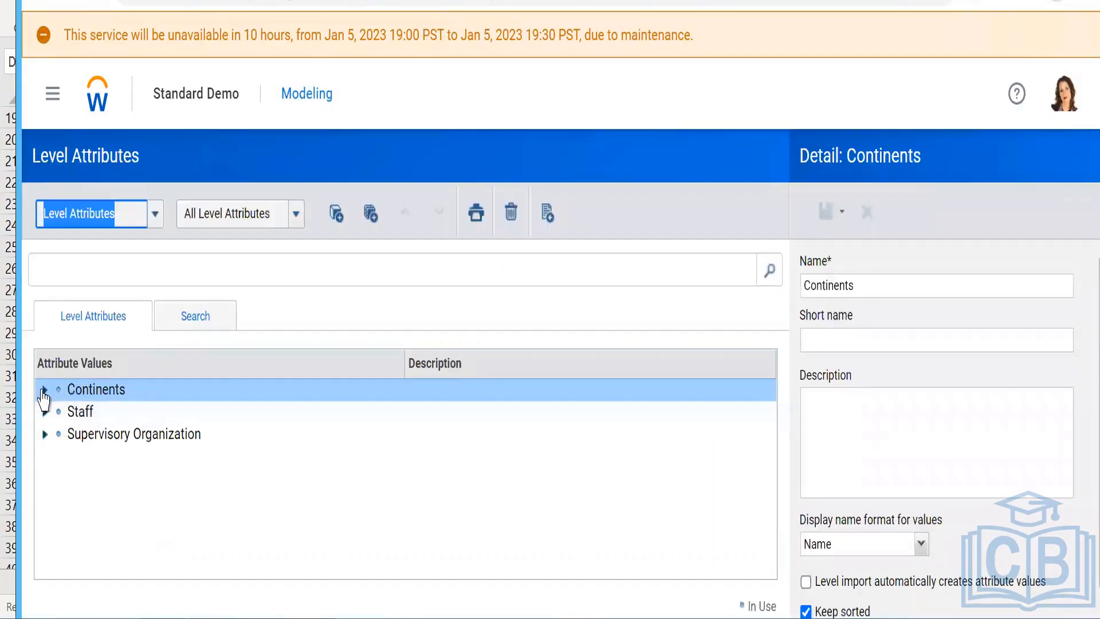
pyautogui.click(44, 390)
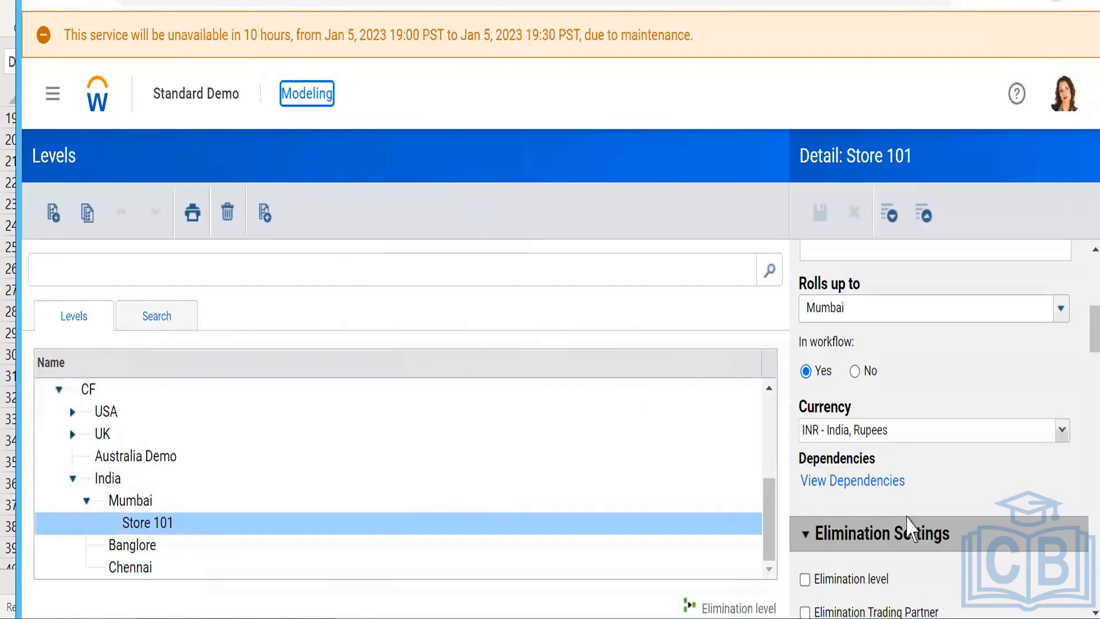
pyautogui.scroll(-8, 911, 524)
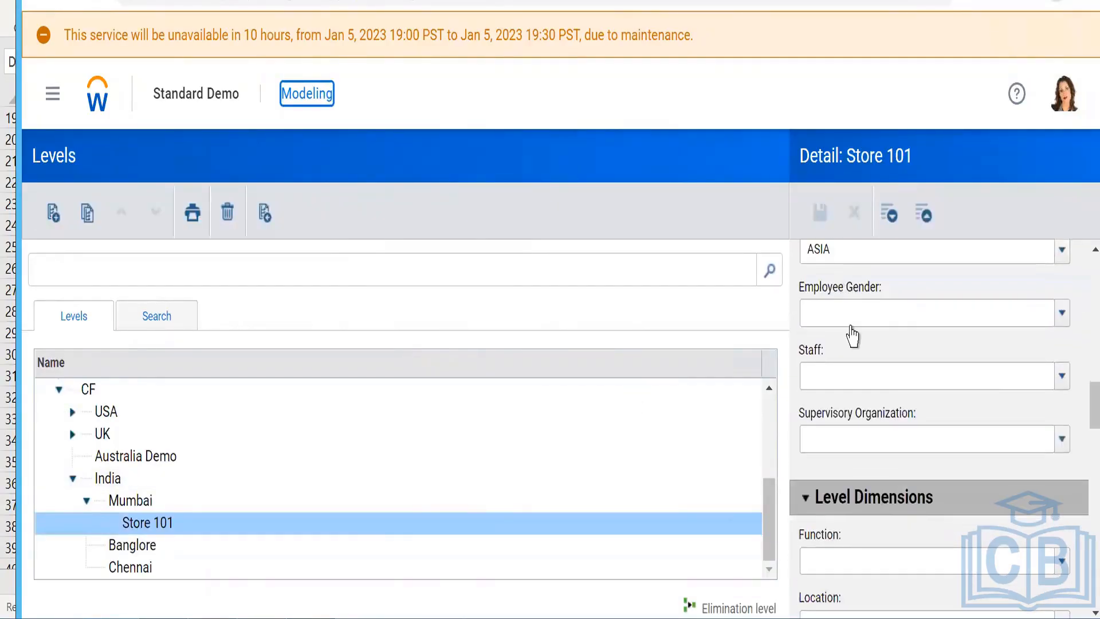
pyautogui.scroll(2, 892, 341)
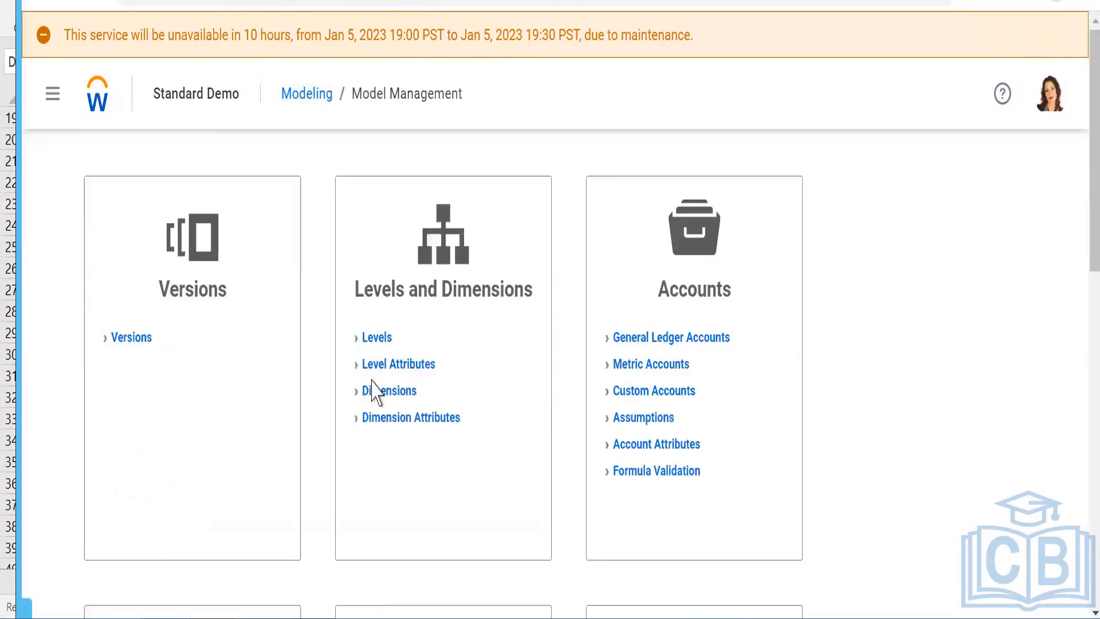
# Open the Currencies page from Model Management and review its currency list, exchange rate types and settings.
pyautogui.scroll(-10, 373, 391)
pyautogui.scroll(-5, 253, 389)
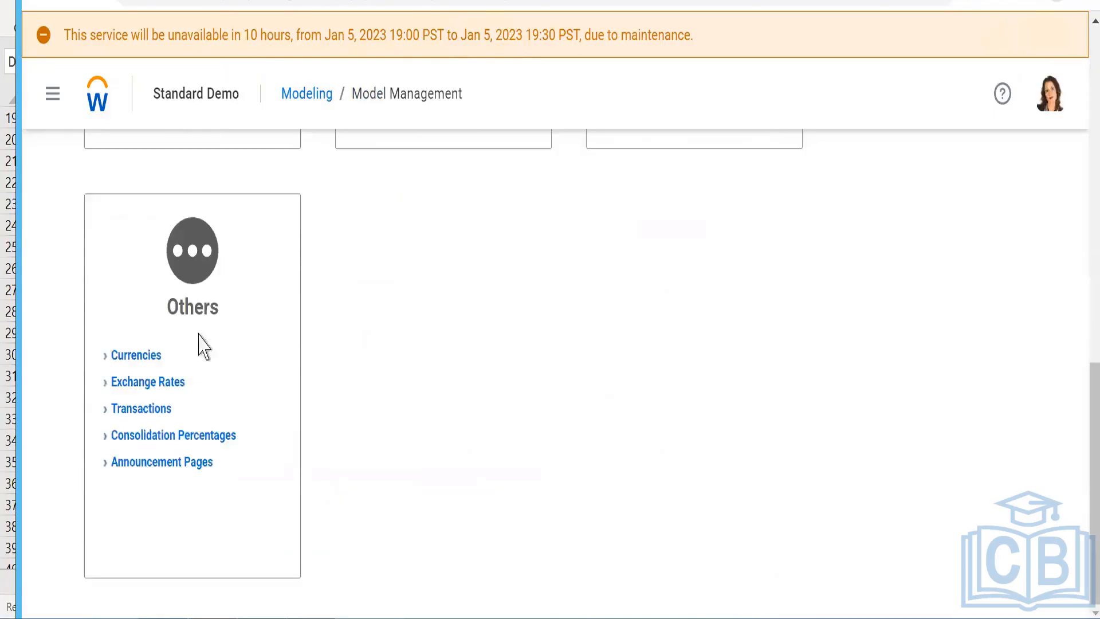
pyautogui.click(133, 361)
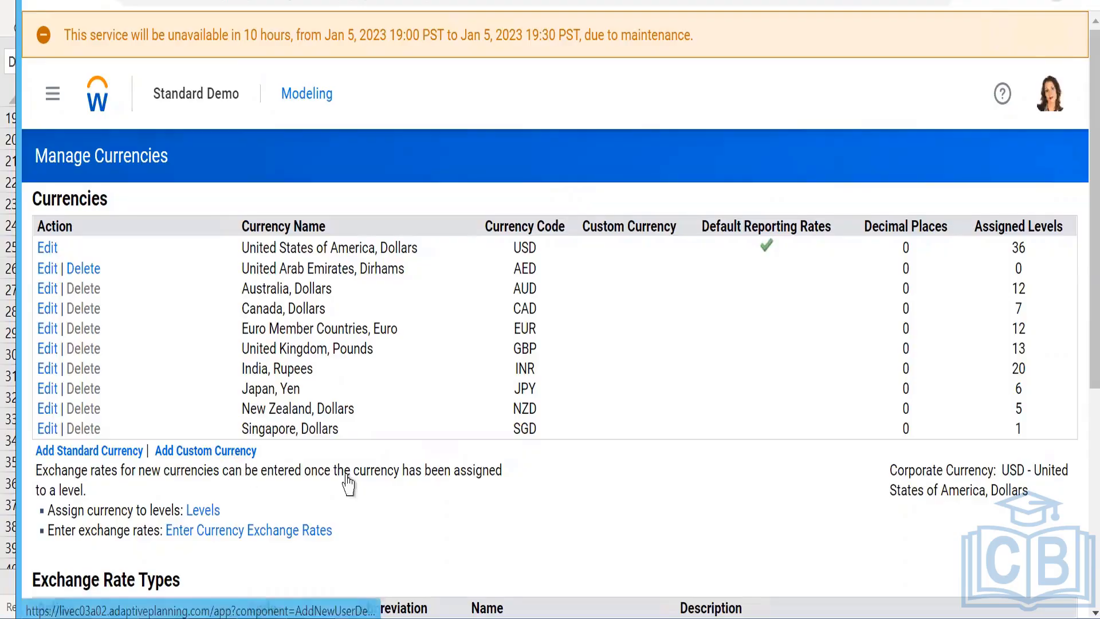
pyautogui.scroll(-5, 364, 476)
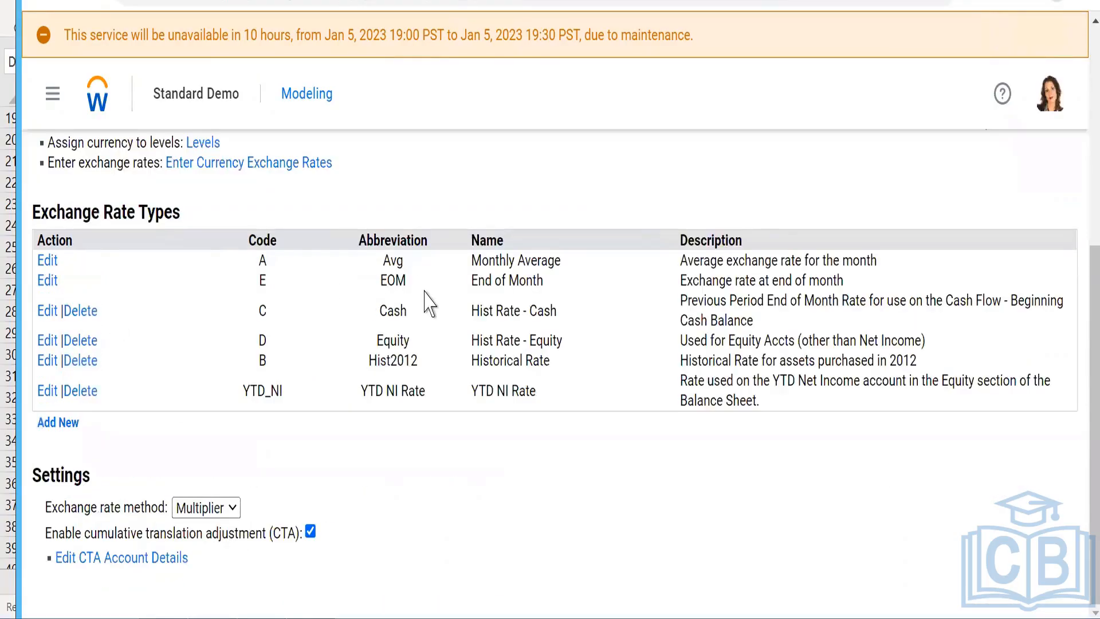
pyautogui.scroll(4, 458, 281)
# Look over the Model Management sections and review the version details of Practise Budget 2023.
pyautogui.click(308, 96)
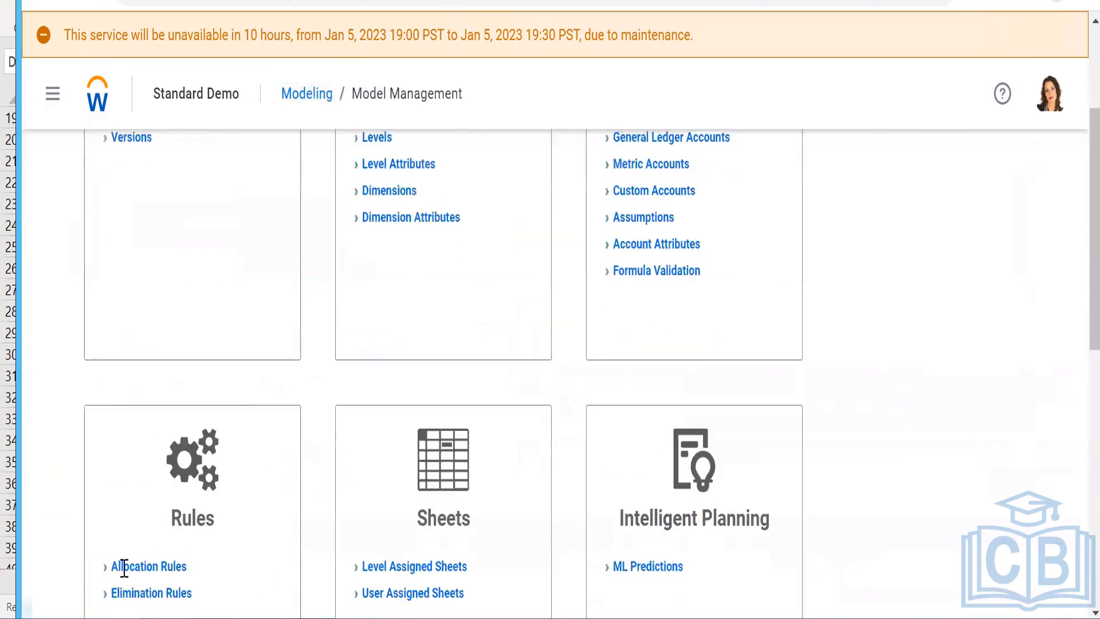
pyautogui.scroll(-6, 206, 527)
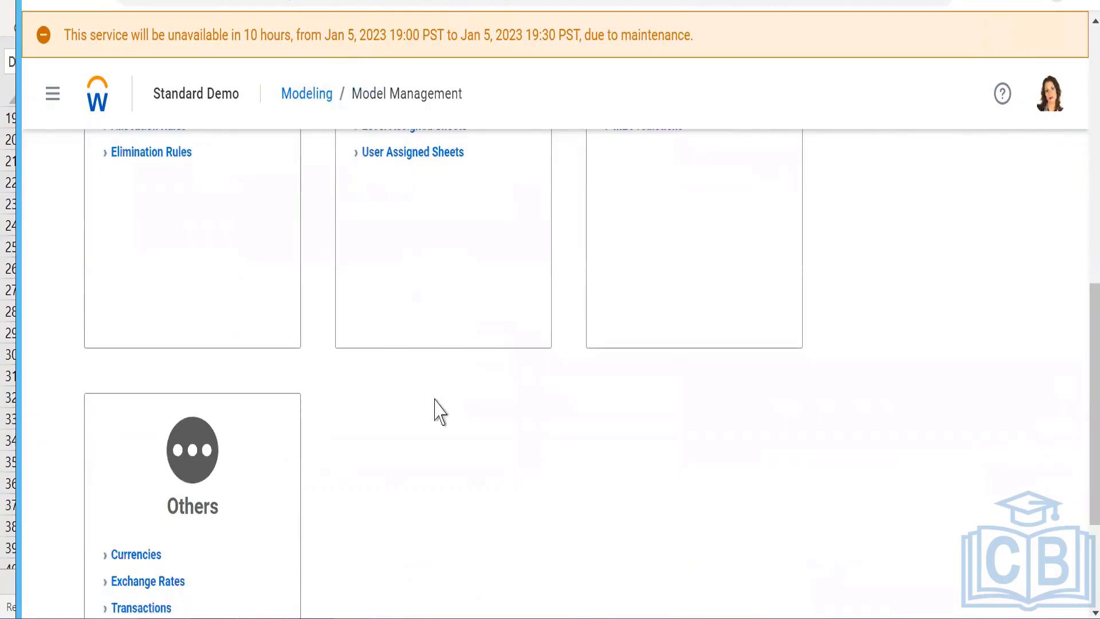
pyautogui.scroll(3, 585, 239)
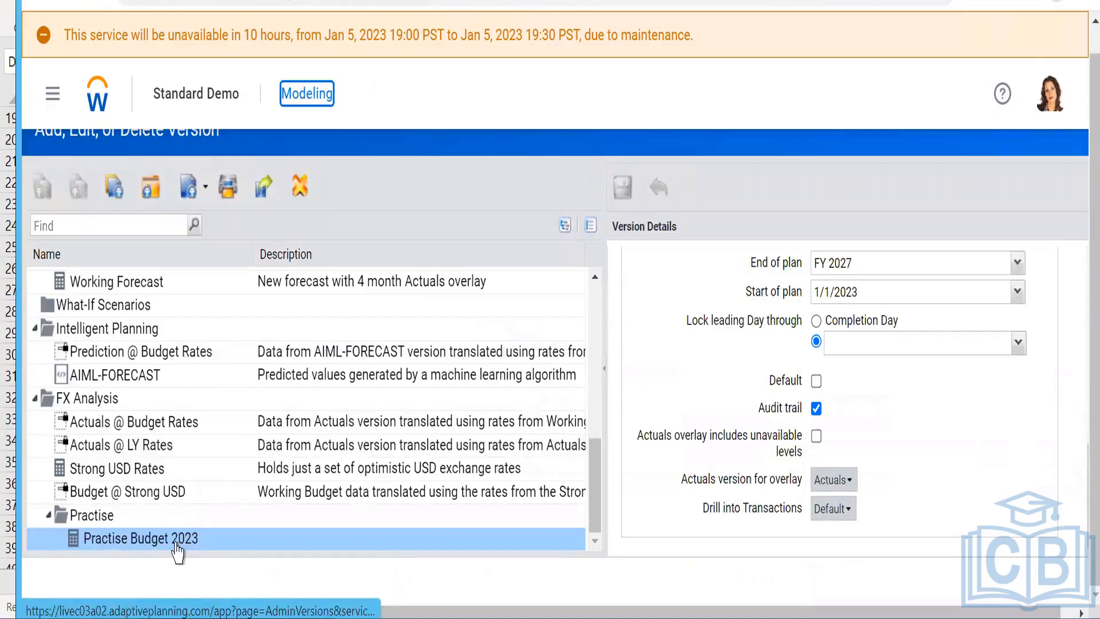
pyautogui.scroll(3, 755, 383)
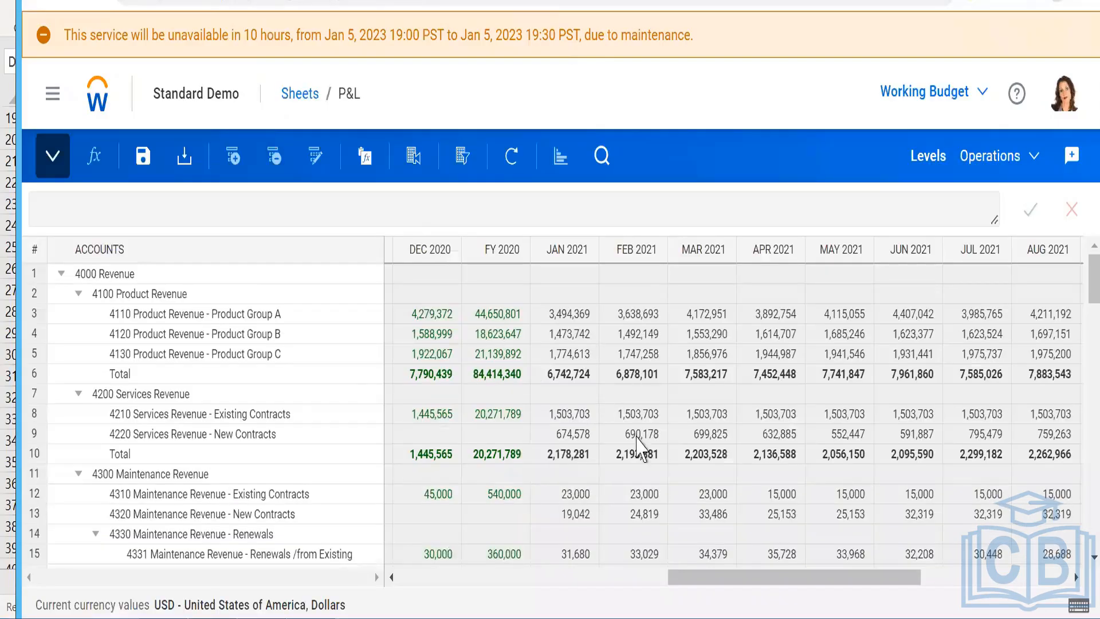
# Inspect the January 2021 value of 4110 Product Revenue - Product Group A in the P&L sheet's Working Budget.
pyautogui.moveTo(744, 580); pyautogui.dragTo(630, 582)
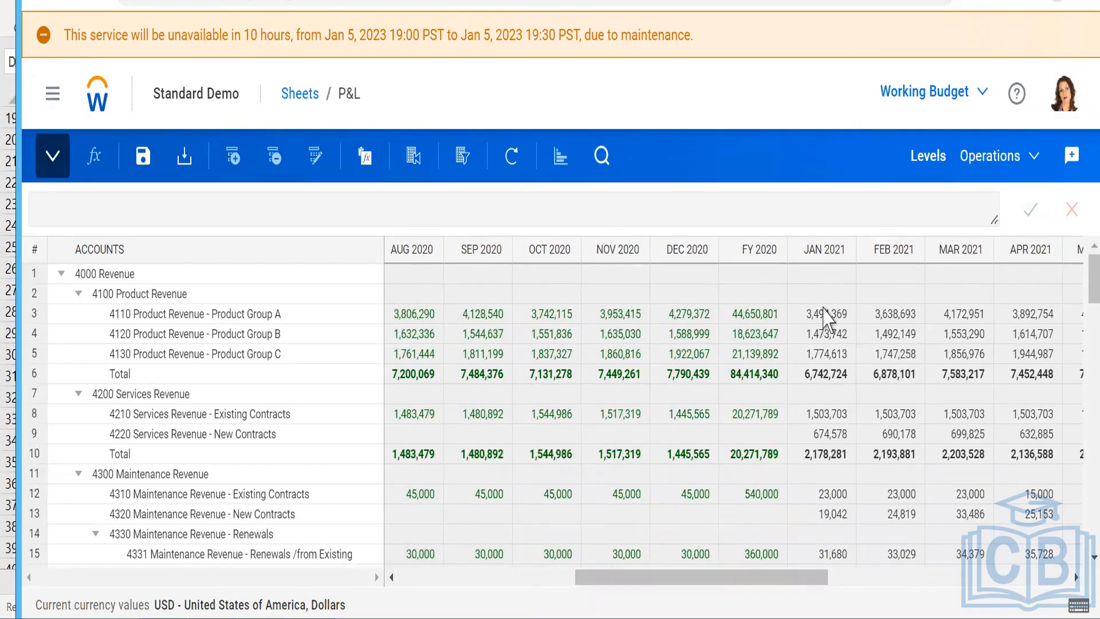
pyautogui.click(825, 314)
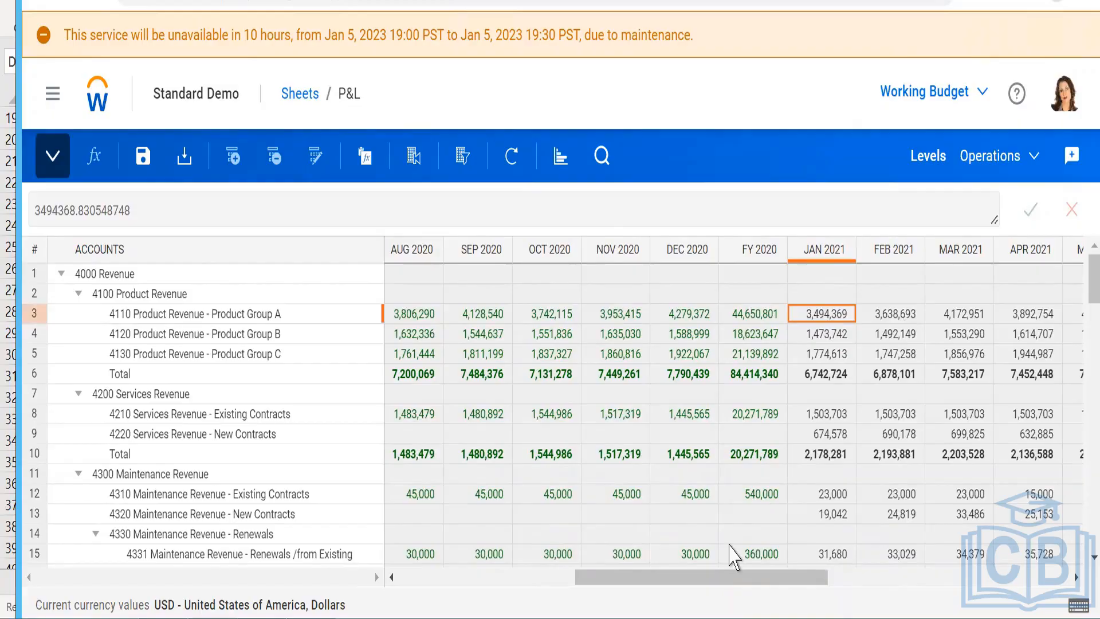
pyautogui.moveTo(734, 556)
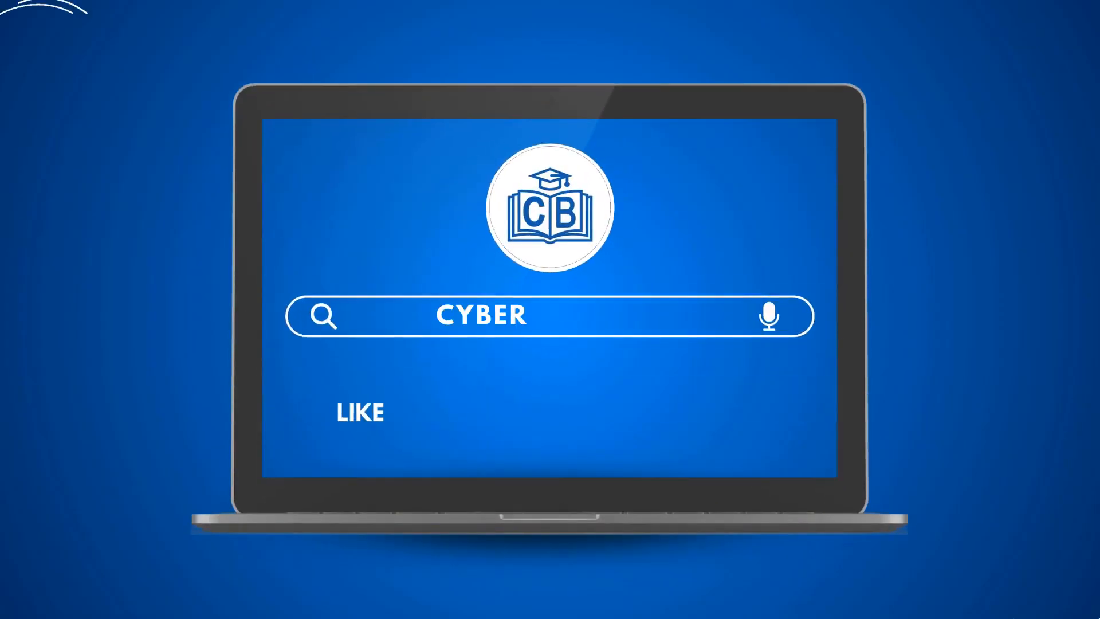